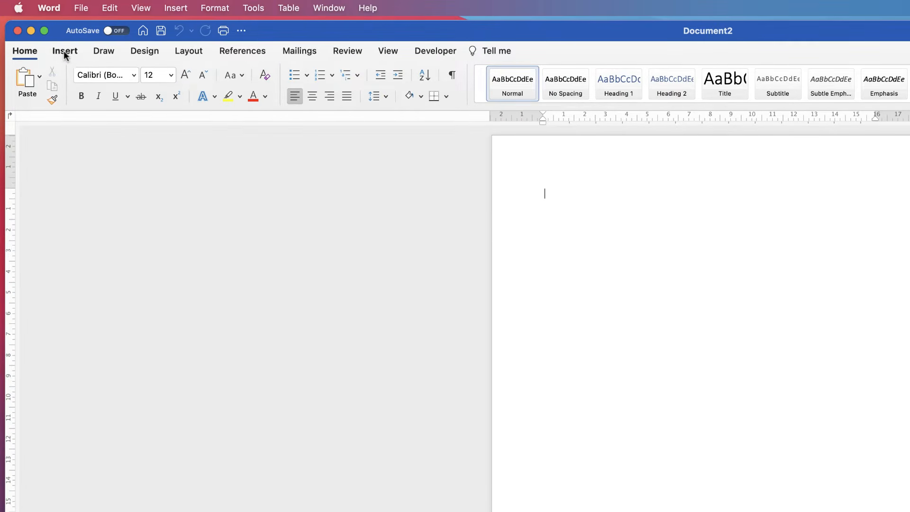
Insert a table with 6 columns and 30 rows, keeping the automatic initial column width
{"action": "left_click", "coordinate": [65, 52]}
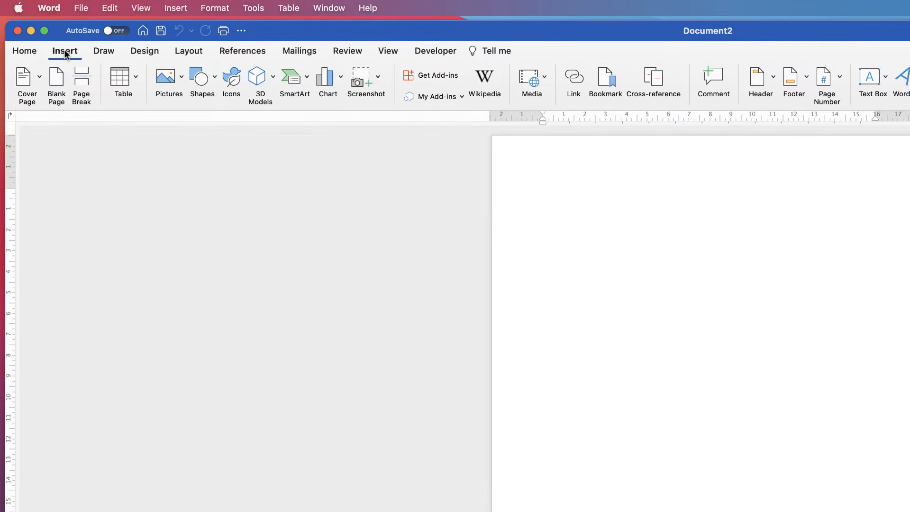
{"action": "left_click", "coordinate": [135, 78]}
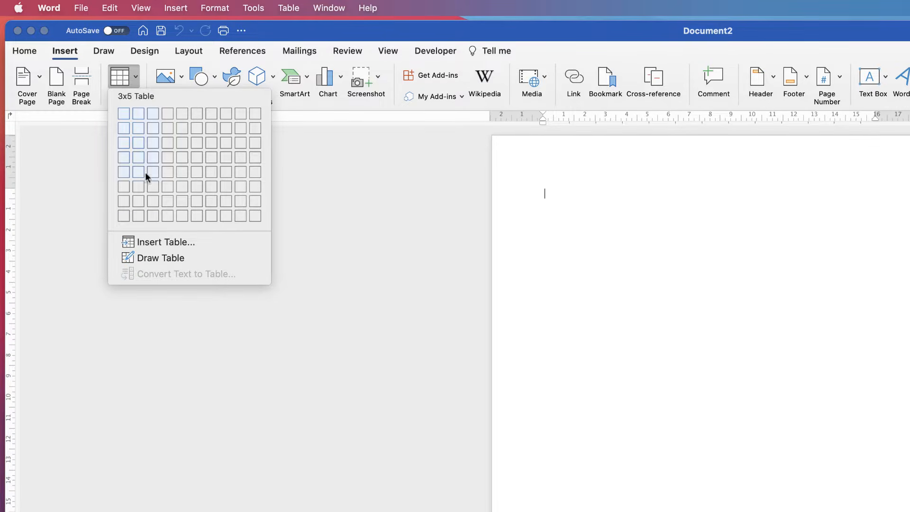
{"action": "left_click", "coordinate": [159, 243]}
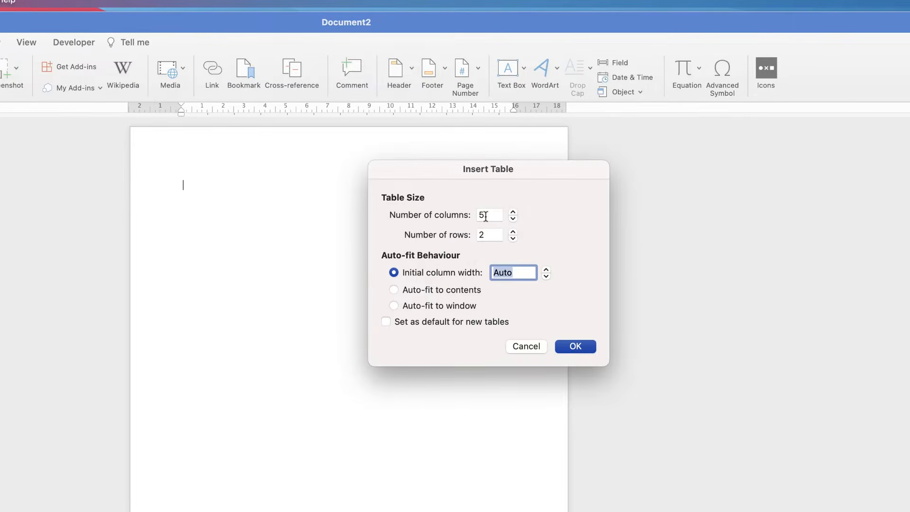
{"action": "double_click", "coordinate": [479, 217]}
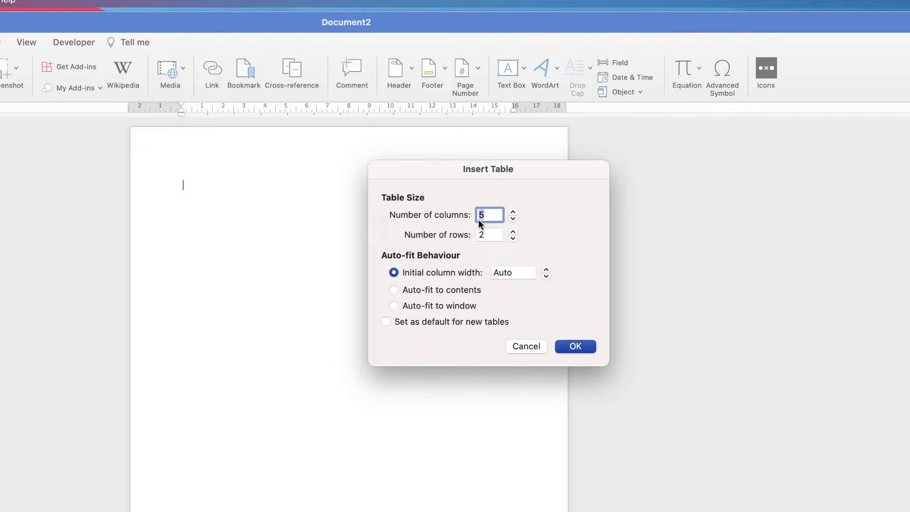
{"action": "type", "text": "6"}
{"action": "key", "text": "Tab"}
{"action": "type", "text": "30"}
{"action": "key", "text": "Return"}
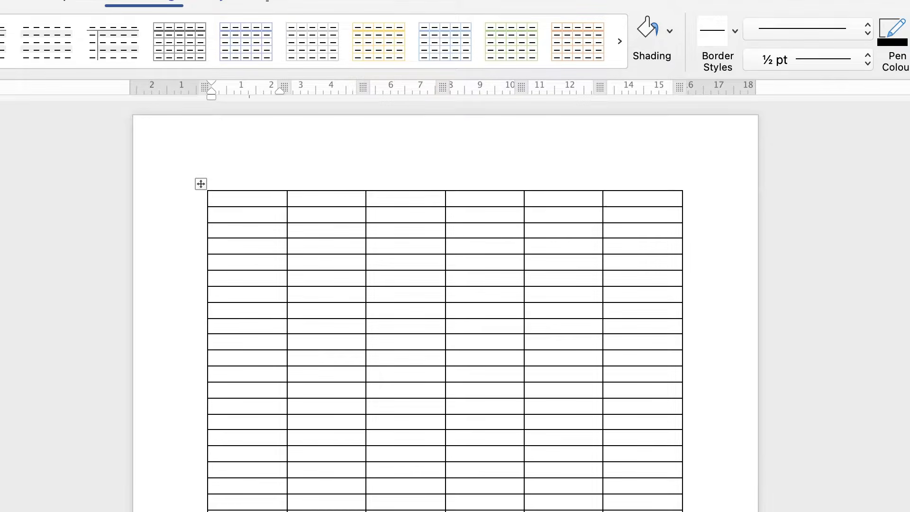
Add three blank lines above the table
{"action": "key", "text": "Return"}
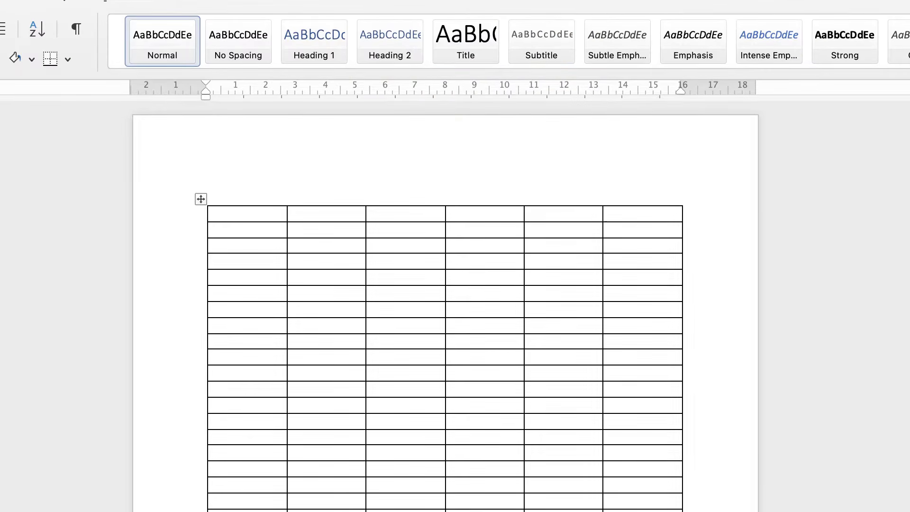
{"action": "key", "text": "Return"}
{"action": "key", "text": "Return"}
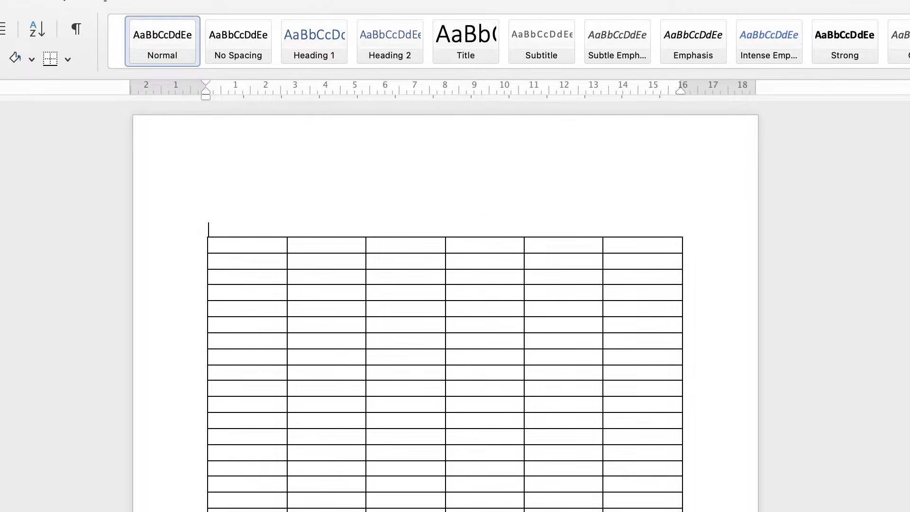
Set the row height of the whole table to 0.8 cm
{"action": "left_click", "coordinate": [201, 230]}
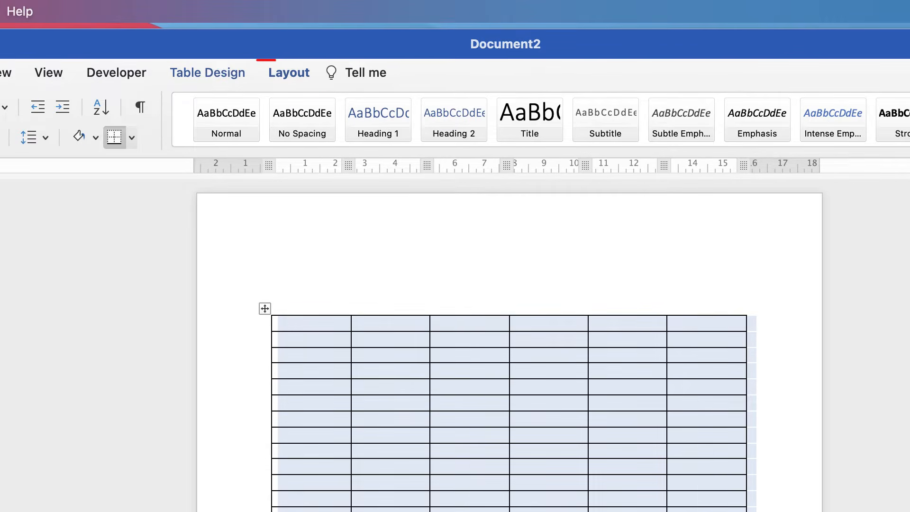
{"action": "left_click", "coordinate": [274, 55]}
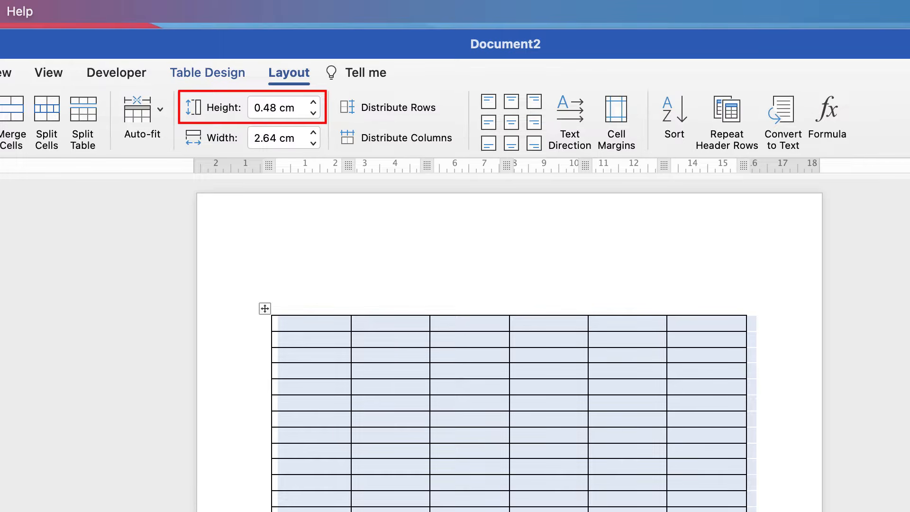
{"action": "left_click_drag", "start_coordinate": [281, 108], "coordinate": [254, 108]}
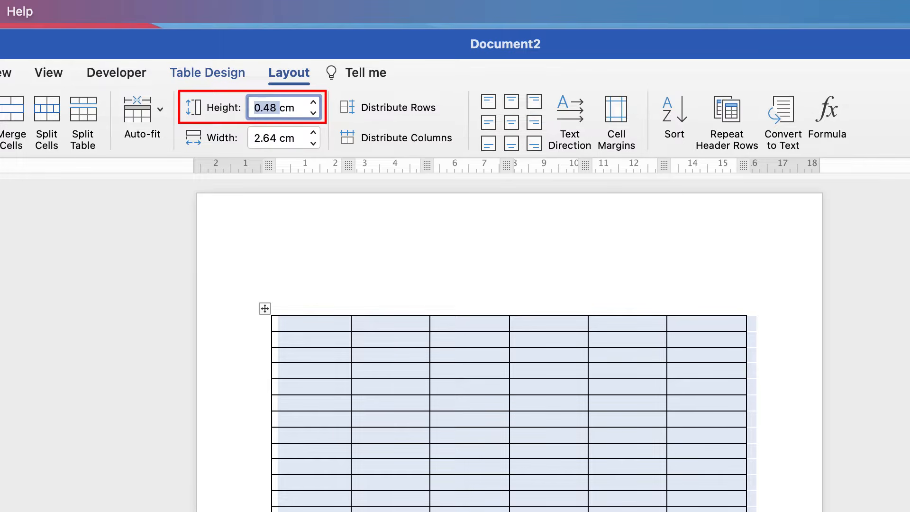
{"action": "key", "text": "BackSpace"}
{"action": "type", "text": ".8"}
{"action": "key", "text": "Return"}
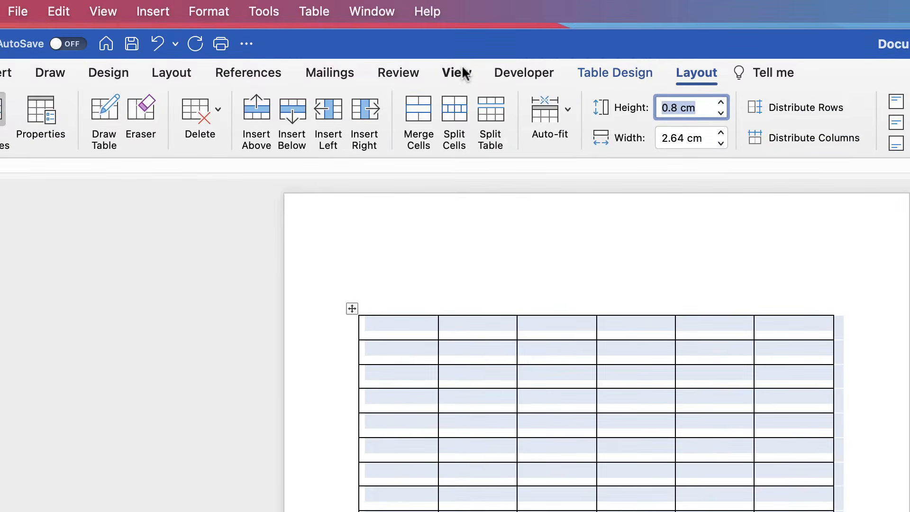
With the rulers shown, reduce the page's bottom and top margins so the whole table fits on one page
{"action": "left_click", "coordinate": [471, 24]}
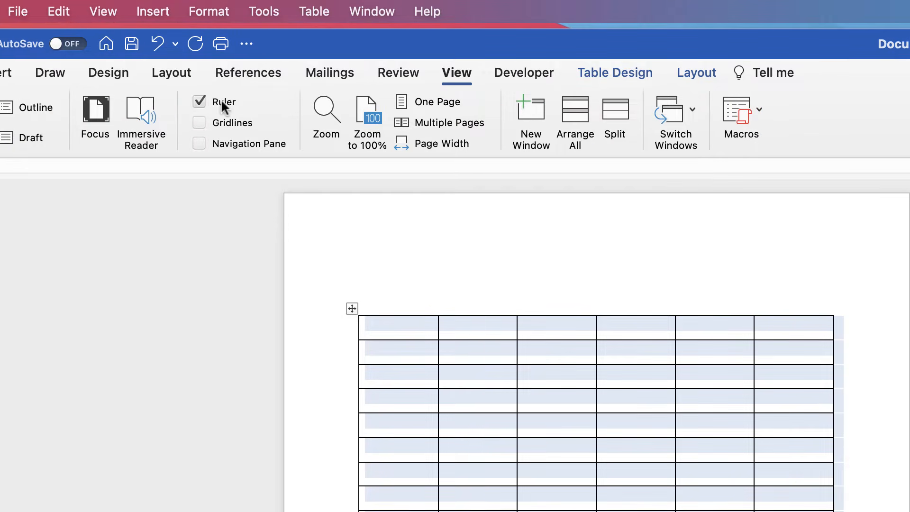
{"action": "left_click", "coordinate": [200, 102]}
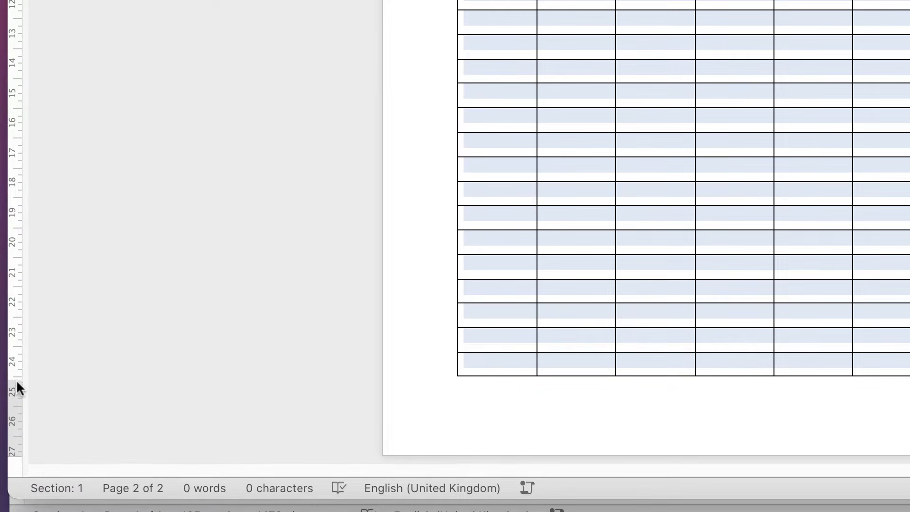
{"action": "left_click_drag", "start_coordinate": [14, 378], "coordinate": [20, 427]}
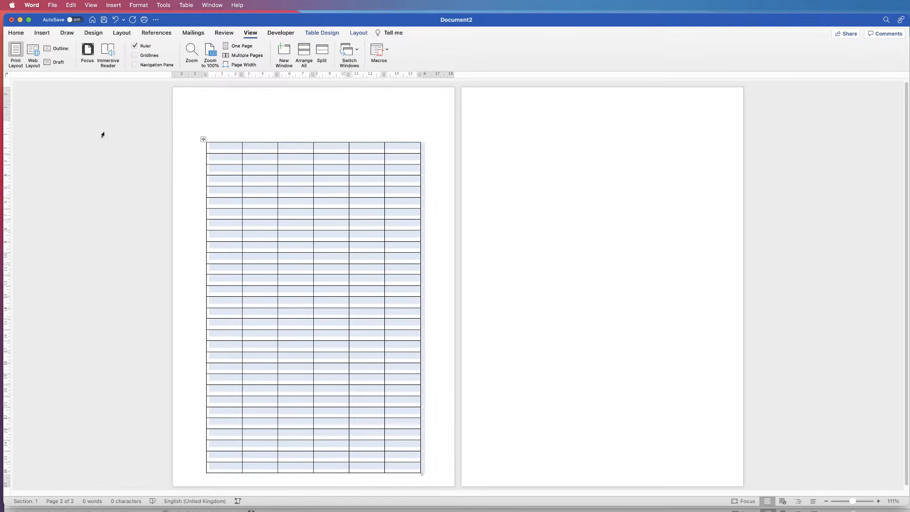
{"action": "left_click_drag", "start_coordinate": [6, 120], "coordinate": [6, 113]}
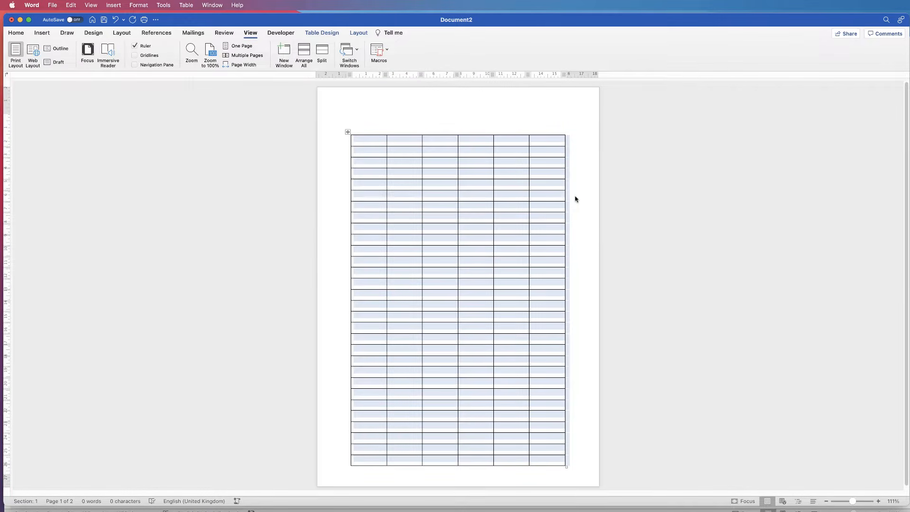
{"action": "left_click", "coordinate": [543, 240]}
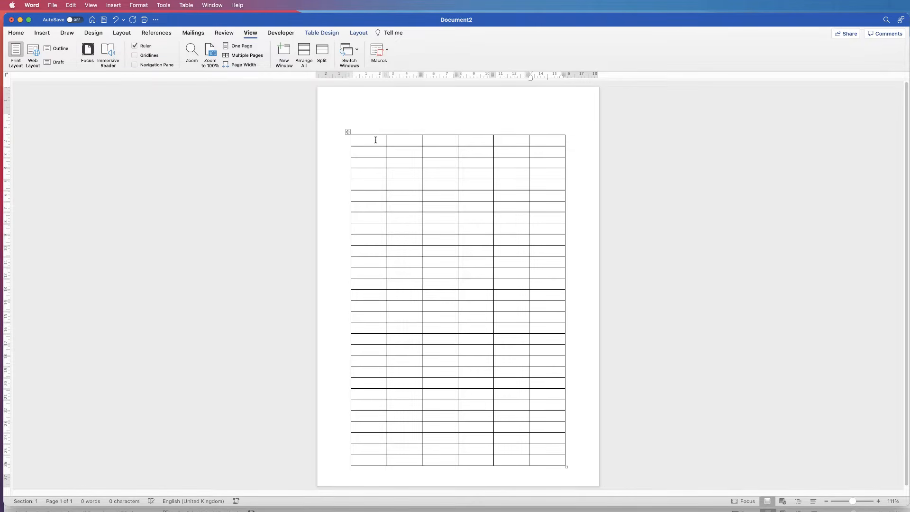
Align the content of all table cells to the centre, both horizontally and vertically
{"action": "left_click", "coordinate": [348, 132]}
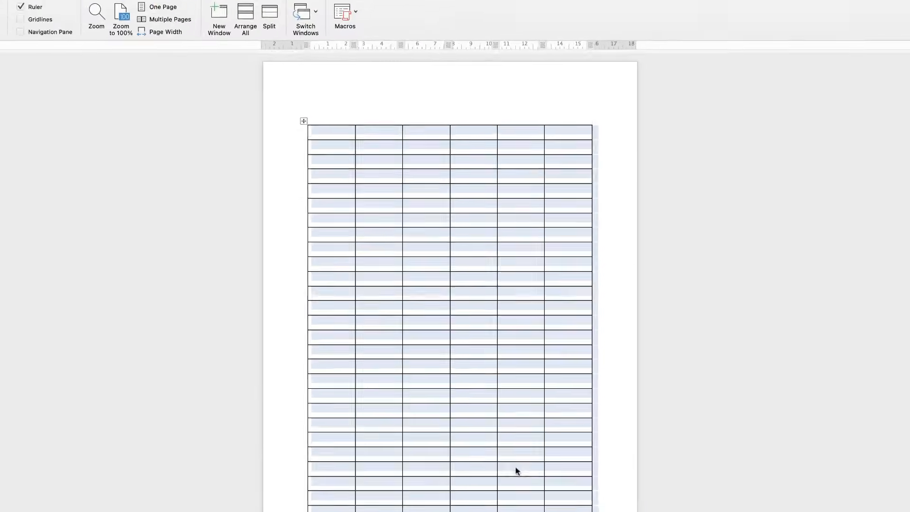
{"action": "left_click", "coordinate": [507, 393]}
{"action": "left_click_drag", "start_coordinate": [545, 459], "coordinate": [371, 144]}
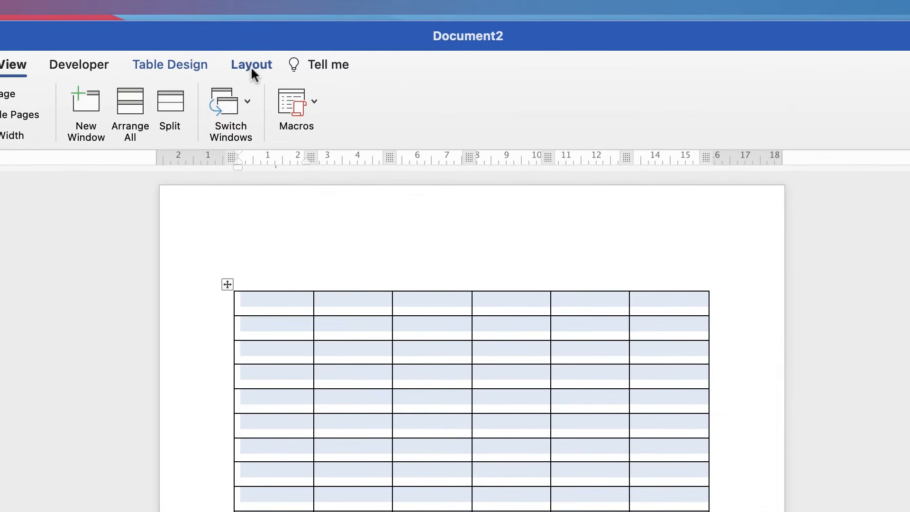
{"action": "left_click", "coordinate": [251, 69]}
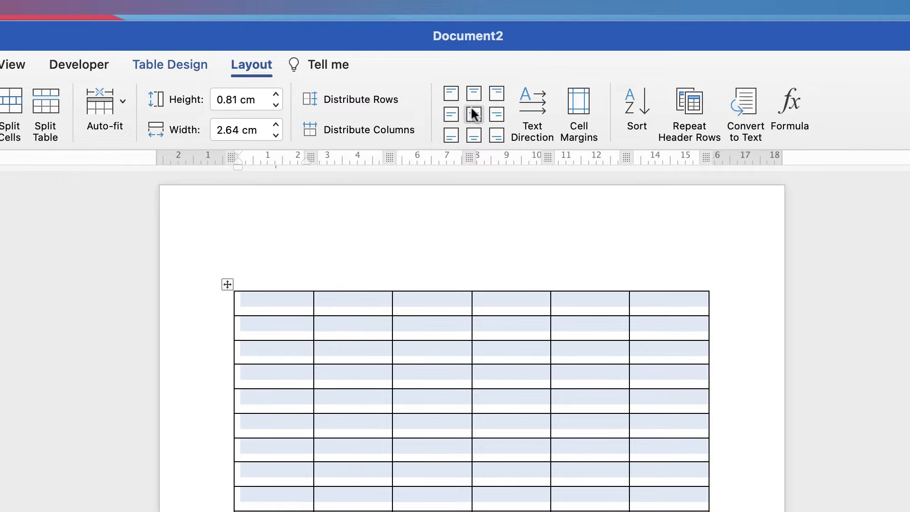
{"action": "left_click", "coordinate": [473, 134]}
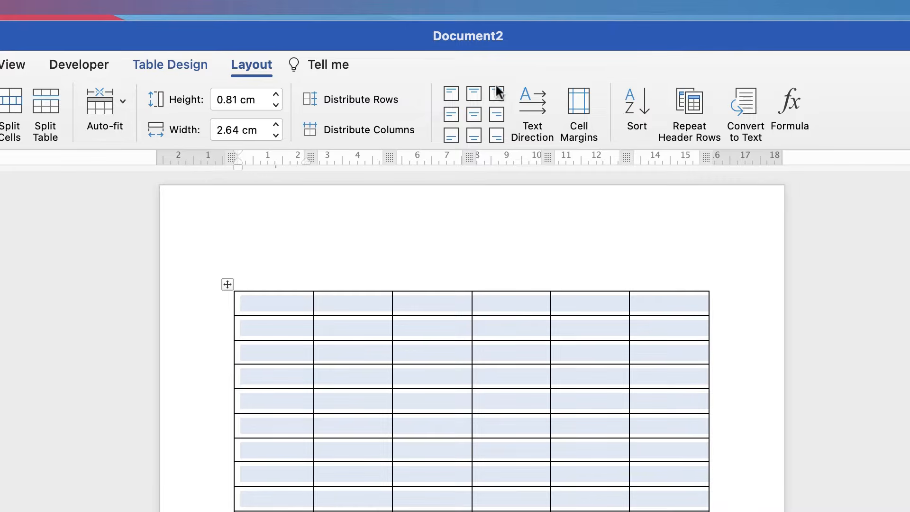
{"action": "left_click", "coordinate": [304, 427]}
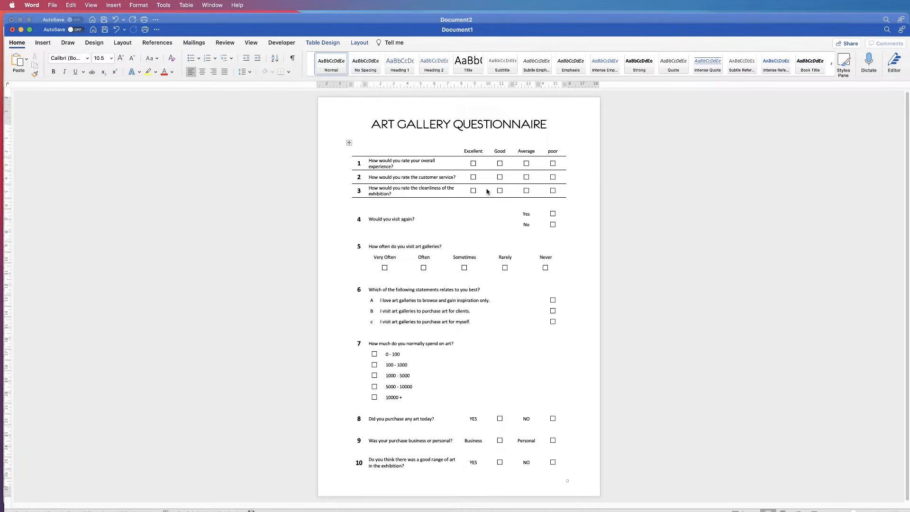
In Document2, remove all borders from the whole table
{"action": "key", "text": "super+grave"}
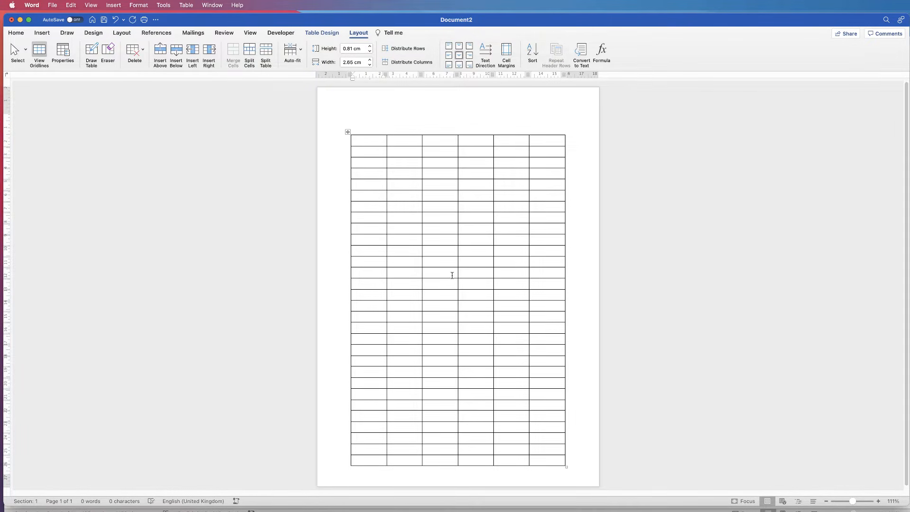
{"action": "left_click", "coordinate": [348, 133]}
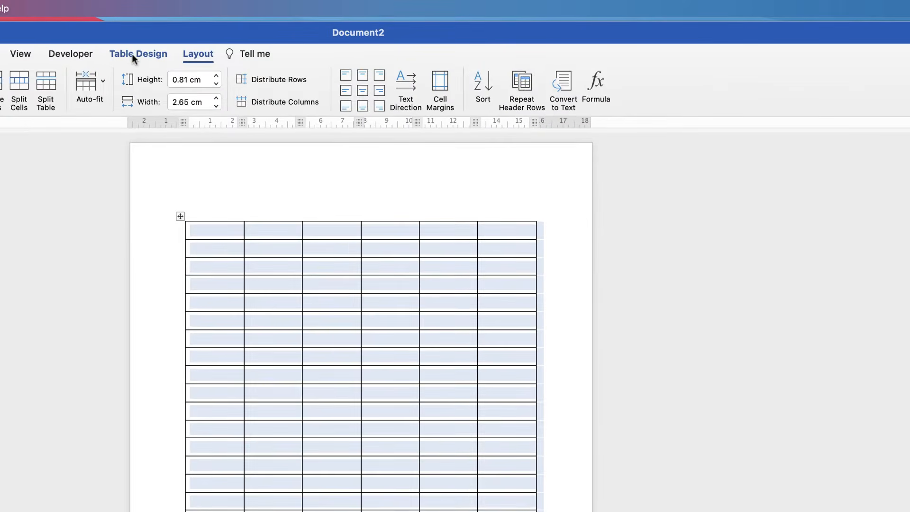
{"action": "left_click", "coordinate": [133, 55]}
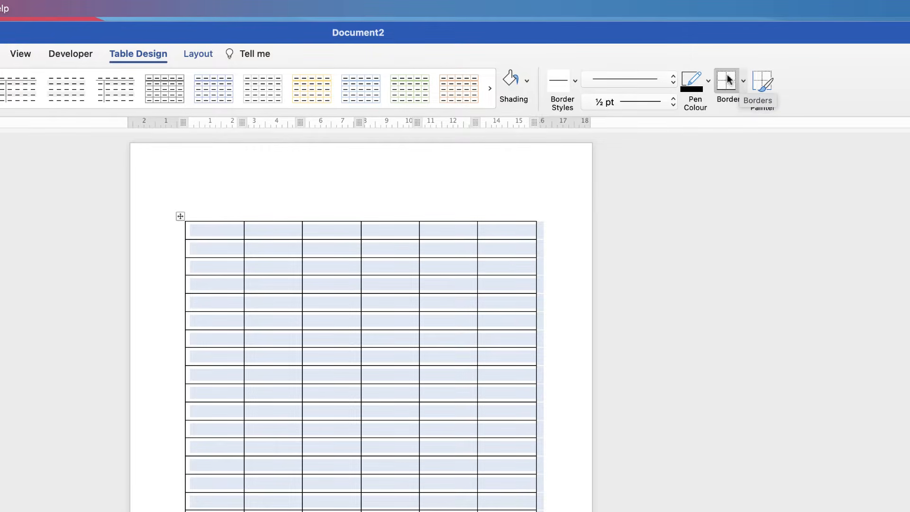
{"action": "left_click", "coordinate": [742, 81]}
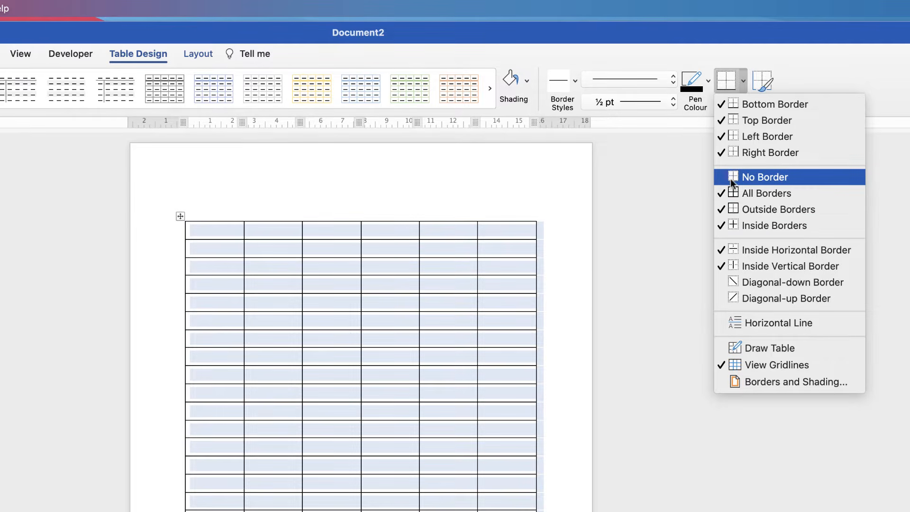
{"action": "left_click", "coordinate": [744, 177]}
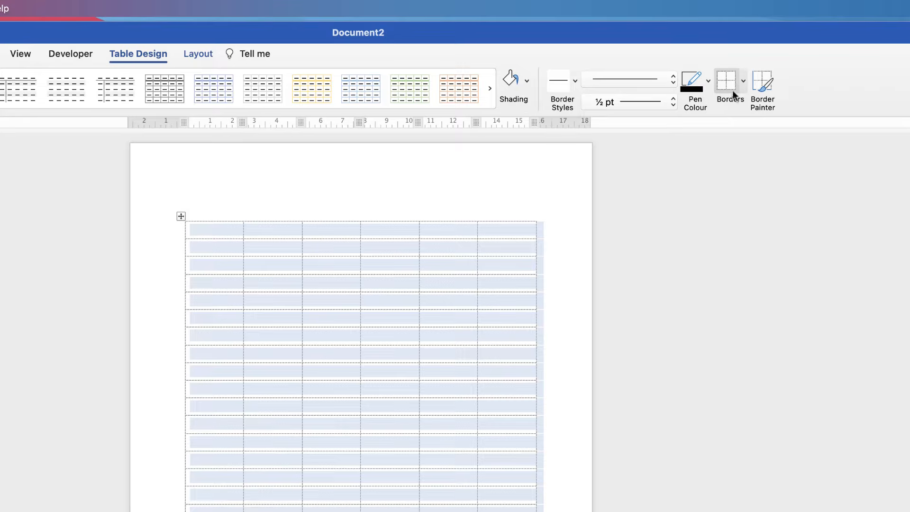
Hide the table's gridlines and show them again
{"action": "left_click", "coordinate": [744, 84]}
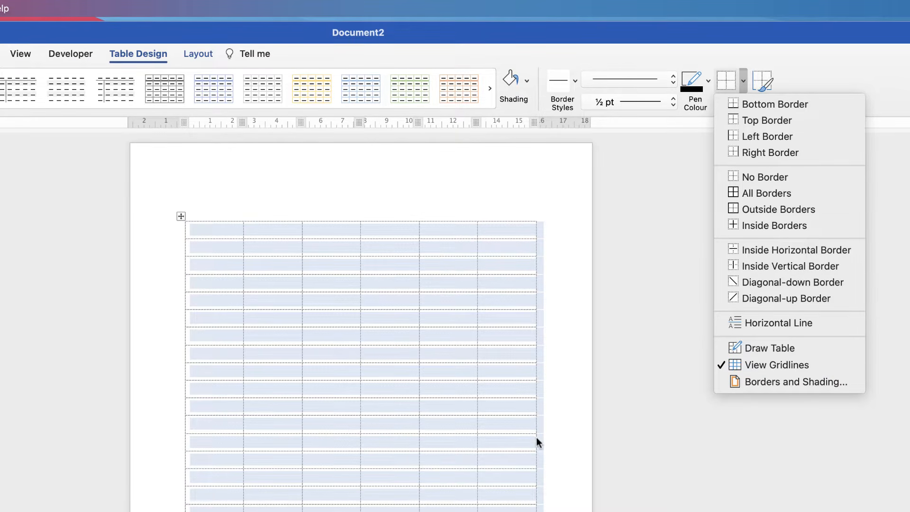
{"action": "left_click", "coordinate": [726, 365]}
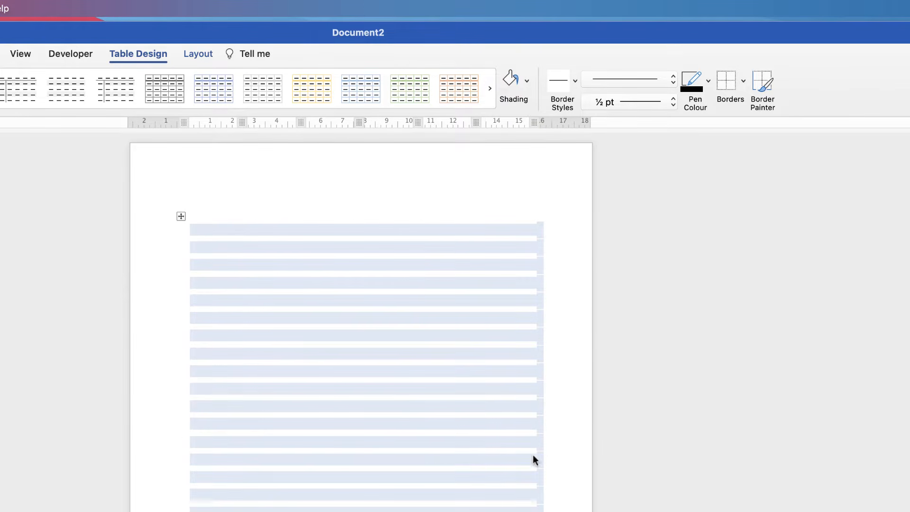
{"action": "left_click", "coordinate": [743, 83]}
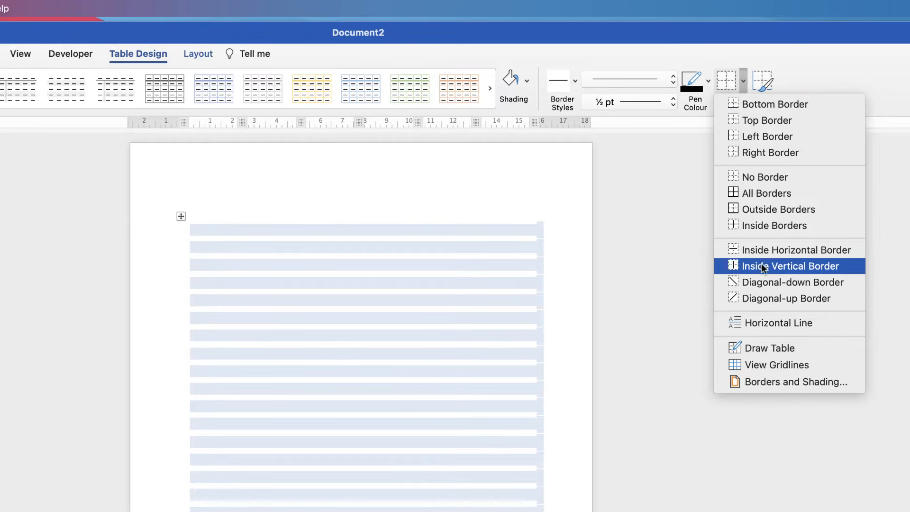
{"action": "left_click", "coordinate": [764, 364]}
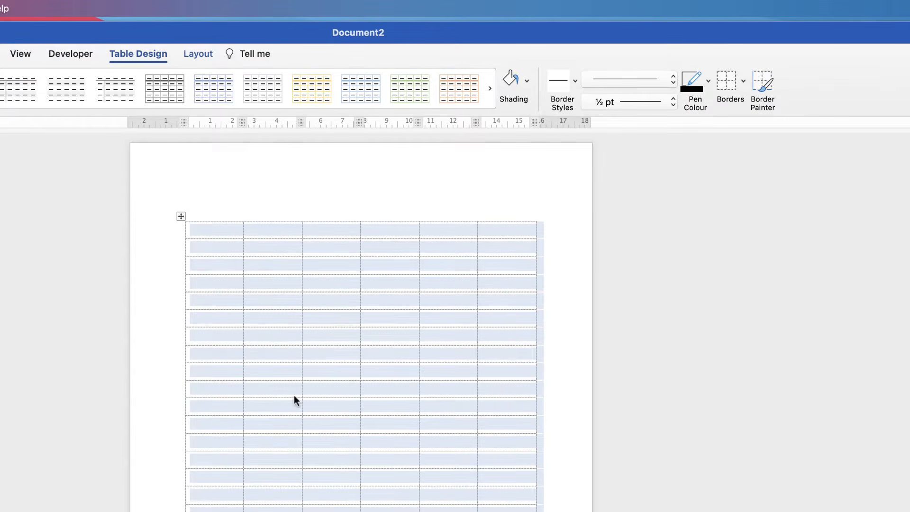
{"action": "left_click", "coordinate": [305, 332]}
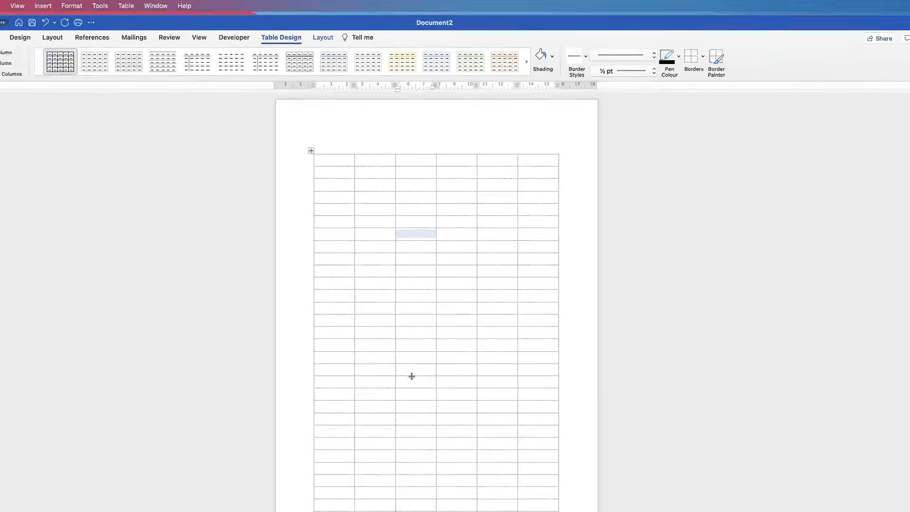
Using the finished questionnaire in Document1 as reference, narrow the last four columns of Document2's table and widen the second column
{"action": "left_click", "coordinate": [470, 509]}
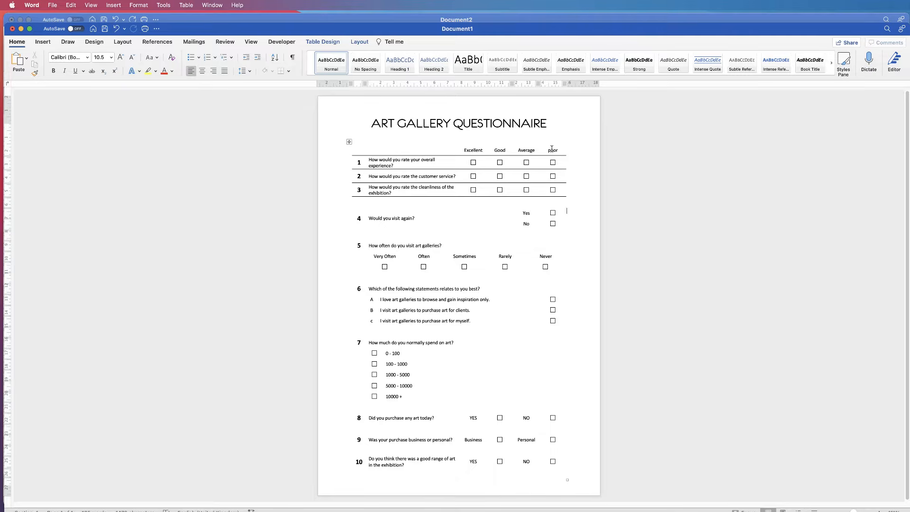
{"action": "left_click", "coordinate": [421, 21]}
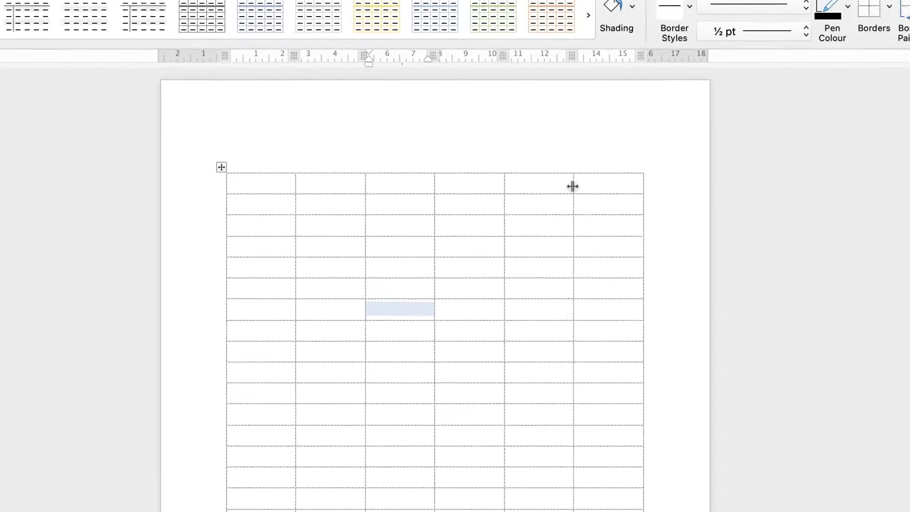
{"action": "left_click", "coordinate": [529, 141]}
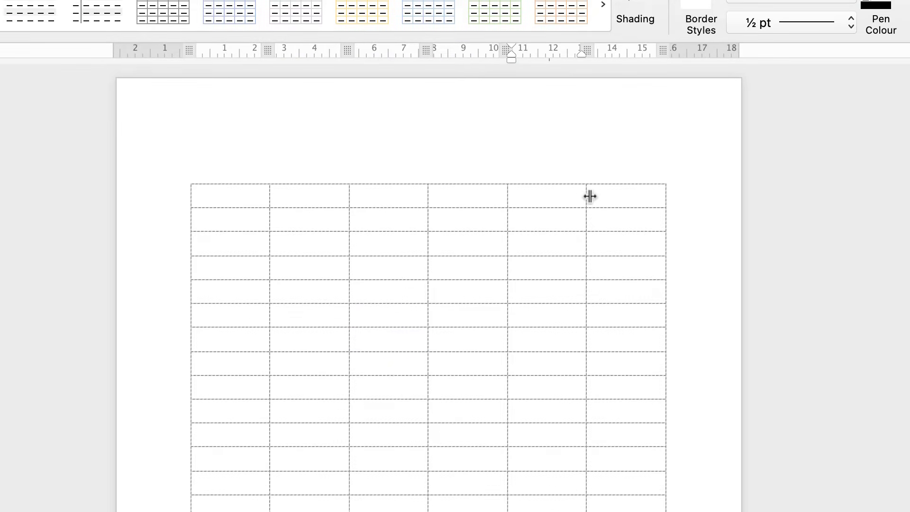
{"action": "left_click_drag", "start_coordinate": [590, 197], "coordinate": [607, 194]}
{"action": "left_click_drag", "start_coordinate": [506, 195], "coordinate": [567, 192]}
{"action": "left_click_drag", "start_coordinate": [428, 194], "coordinate": [520, 196]}
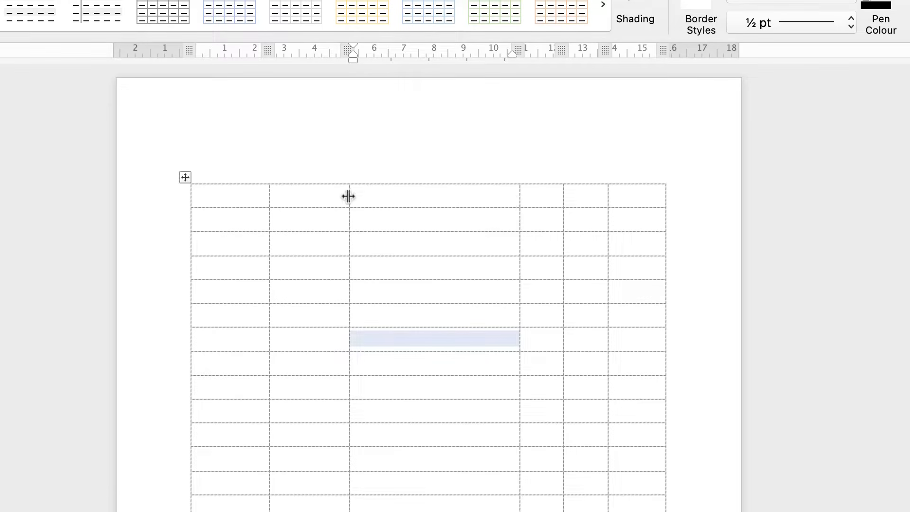
{"action": "left_click_drag", "start_coordinate": [348, 195], "coordinate": [463, 196]}
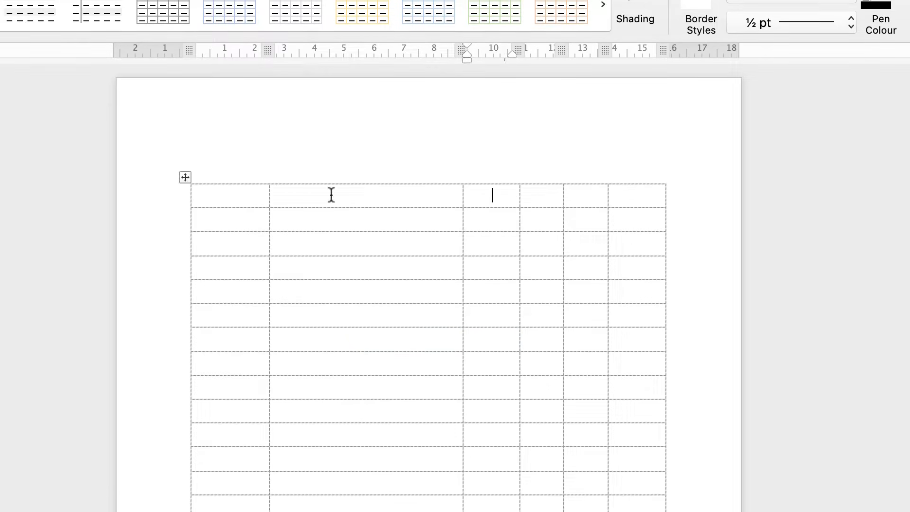
Enter the headings Excellent, Good, Average and Poor in the last four cells of the table's first row
{"action": "type", "text": "Excellent"}
{"action": "key", "text": "Tab"}
{"action": "type", "text": "Good"}
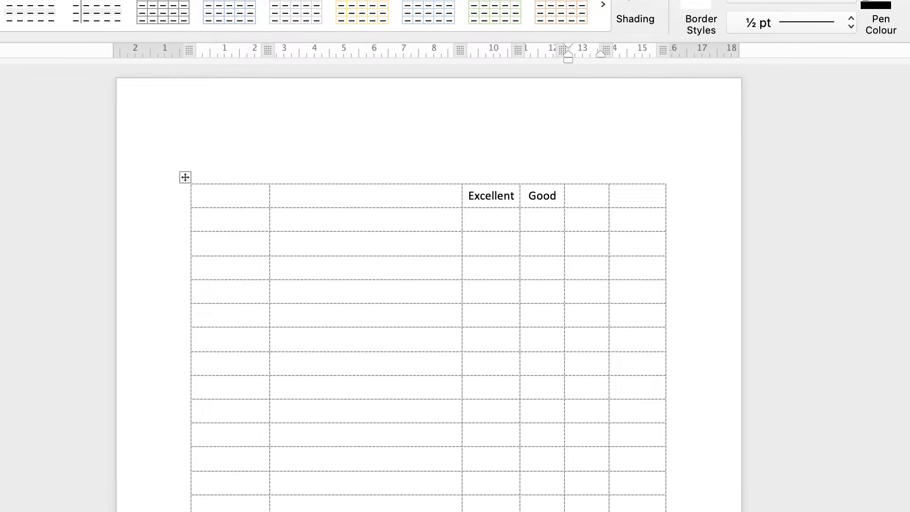
{"action": "key", "text": "Tab"}
{"action": "type", "text": "Average"}
{"action": "key", "text": "Tab"}
{"action": "type", "text": "Poor"}
Distribute the four rating columns evenly across their combined width
{"action": "key", "text": "Down"}
{"action": "key", "text": "Down"}
{"action": "key", "text": "Down"}
{"action": "key", "text": "Down"}
{"action": "key", "text": "Down"}
{"action": "key", "text": "Down"}
{"action": "key", "text": "Down"}
{"action": "key", "text": "Down"}
{"action": "key", "text": "Down"}
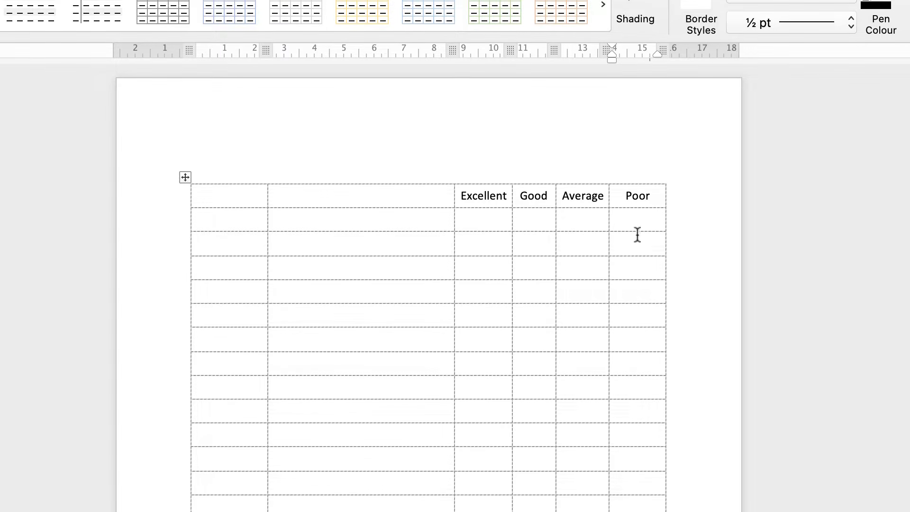
{"action": "left_click_drag", "start_coordinate": [616, 510], "coordinate": [468, 243]}
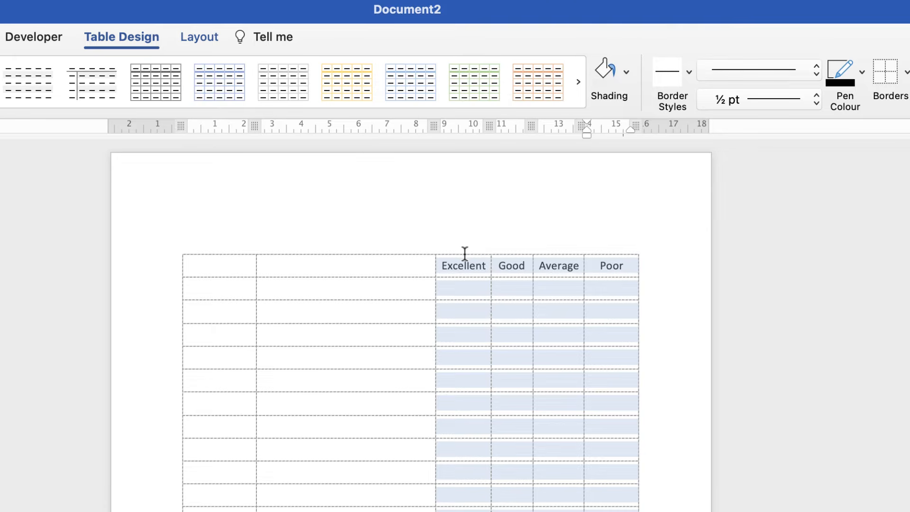
{"action": "left_click", "coordinate": [197, 37]}
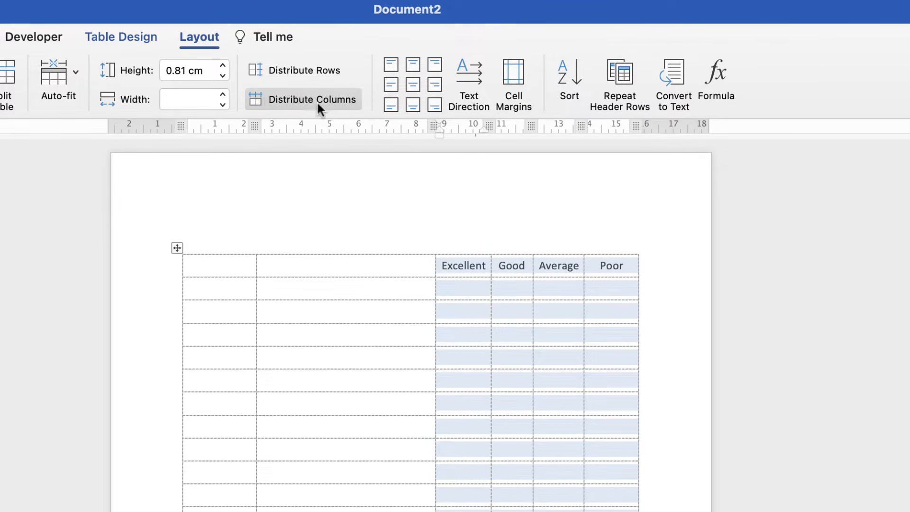
{"action": "left_click", "coordinate": [281, 98]}
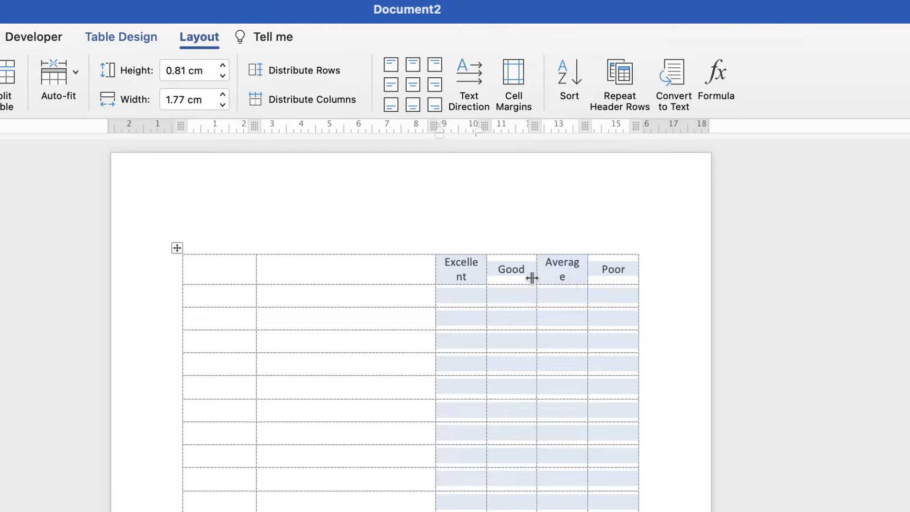
Adjust the borders of the rating columns, taking space from the second column so each heading fits on one line
{"action": "left_click_drag", "start_coordinate": [537, 276], "coordinate": [534, 277]}
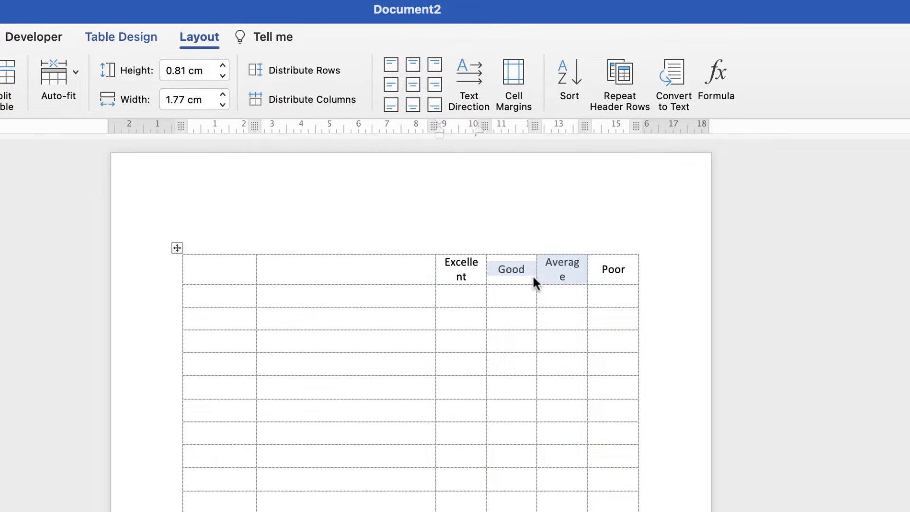
{"action": "left_click", "coordinate": [576, 317]}
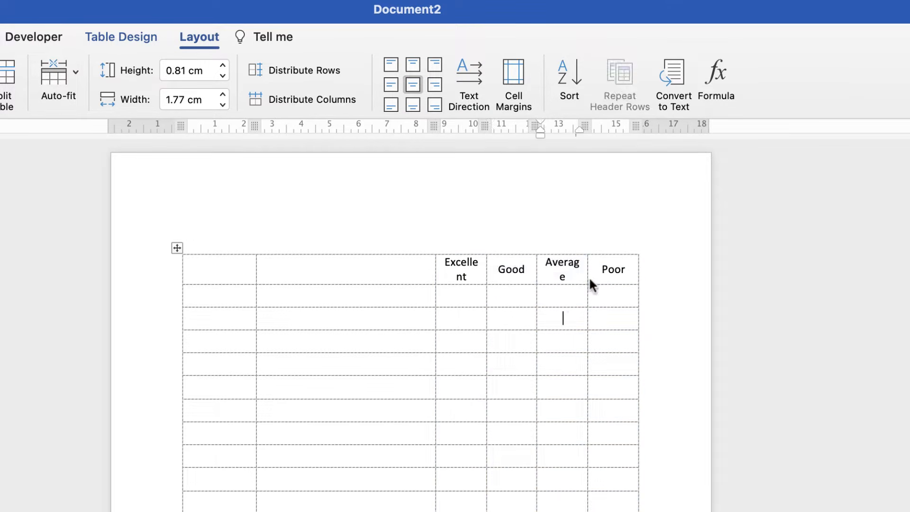
{"action": "left_click_drag", "start_coordinate": [587, 272], "coordinate": [595, 272]}
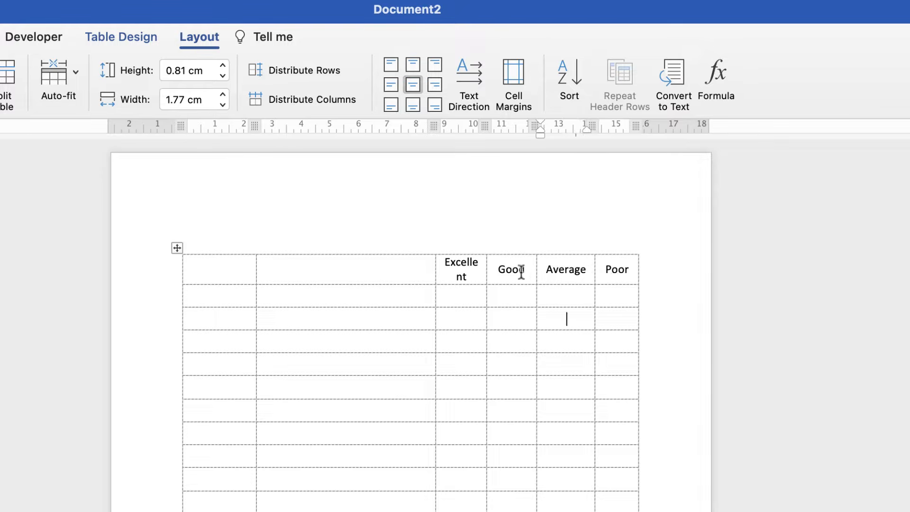
{"action": "left_click_drag", "start_coordinate": [484, 272], "coordinate": [489, 271]}
{"action": "key", "text": "super+z"}
{"action": "left_click_drag", "start_coordinate": [433, 271], "coordinate": [478, 272]}
{"action": "left_click_drag", "start_coordinate": [534, 273], "coordinate": [532, 273]}
{"action": "left_click_drag", "start_coordinate": [429, 275], "coordinate": [419, 275]}
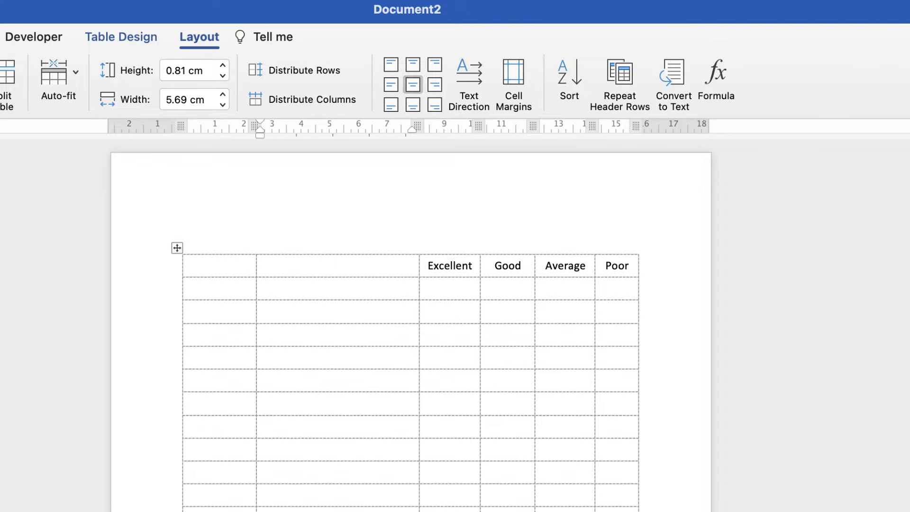
Distribute the Excellent, Good, Average and Poor columns evenly again over their enlarged area
{"action": "left_click_drag", "start_coordinate": [616, 250], "coordinate": [444, 263]}
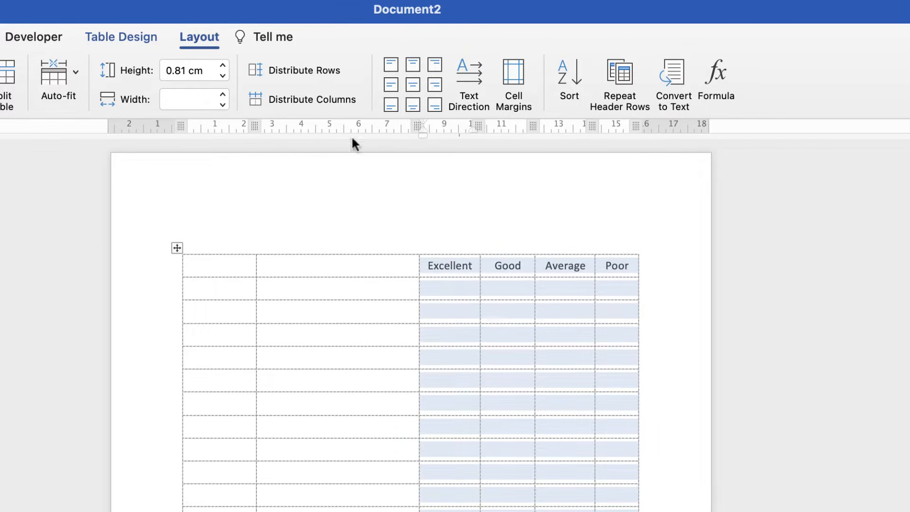
{"action": "left_click", "coordinate": [290, 98]}
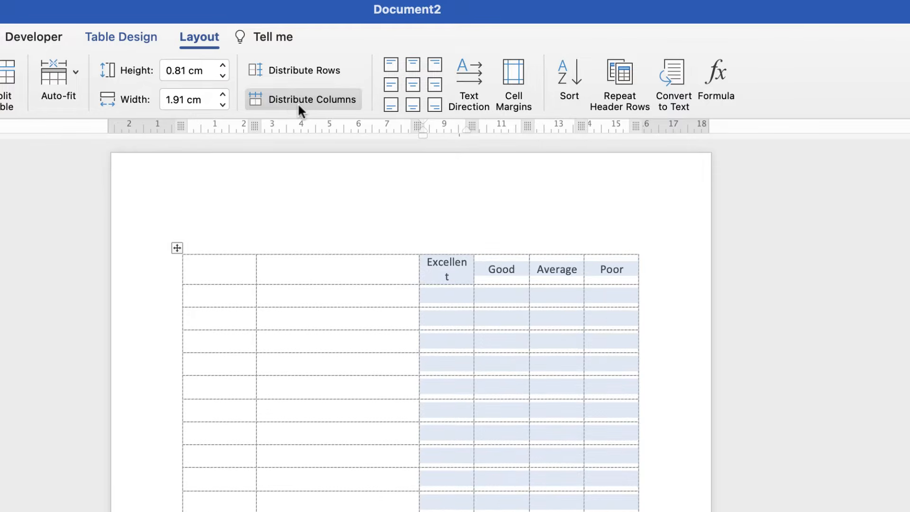
{"action": "left_click", "coordinate": [483, 282]}
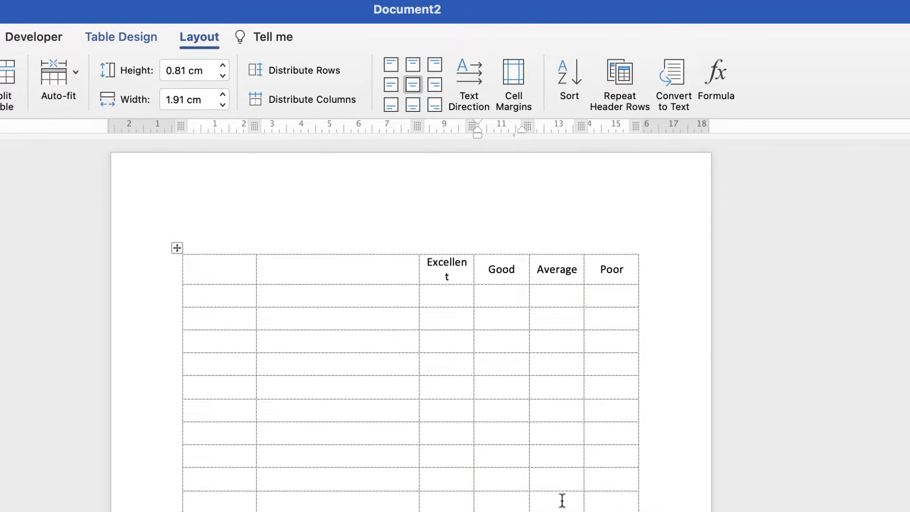
Reduce the font size of the four rating headings to 11 so that Excellent fits on a single line
{"action": "left_click", "coordinate": [587, 279]}
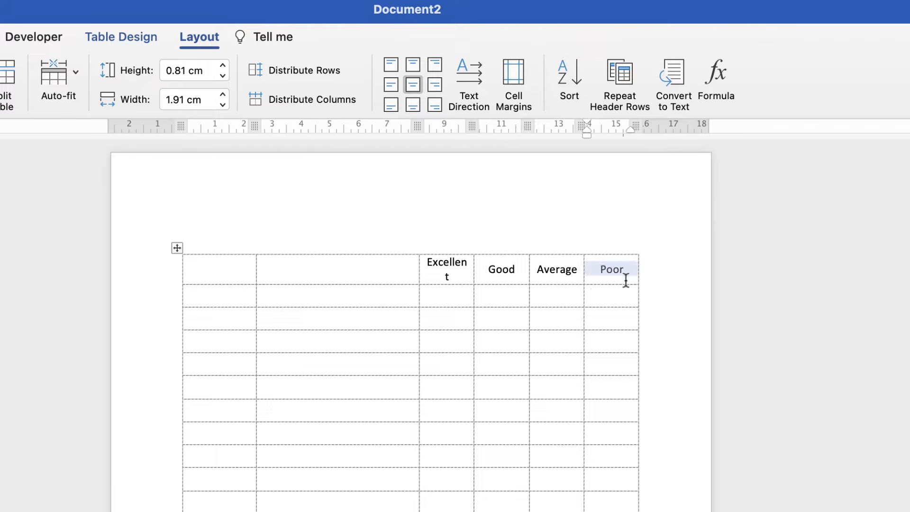
{"action": "left_click", "coordinate": [626, 280]}
{"action": "left_click_drag", "start_coordinate": [631, 270], "coordinate": [447, 270]}
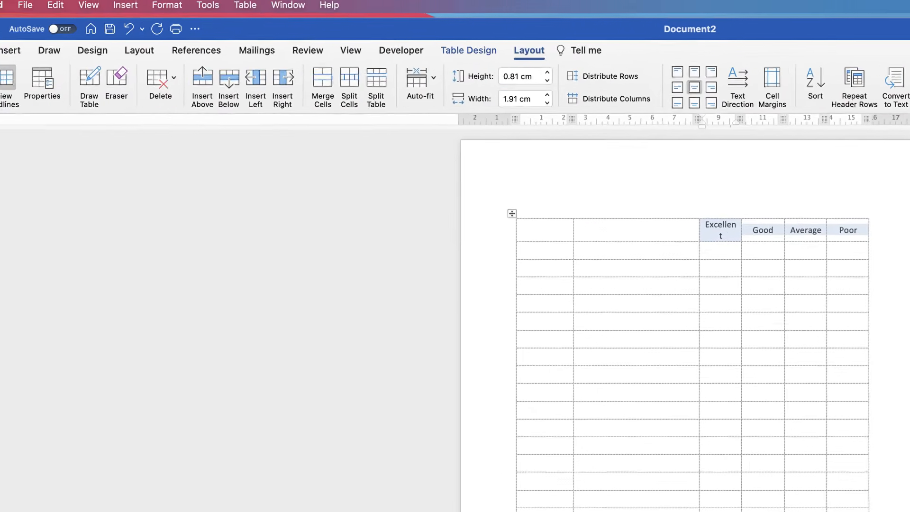
{"action": "left_click", "coordinate": [27, 57]}
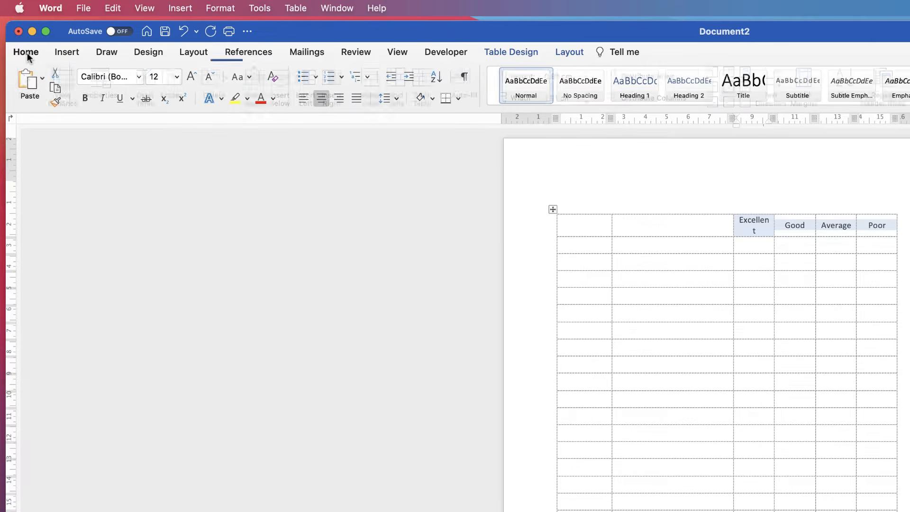
{"action": "left_click", "coordinate": [208, 82]}
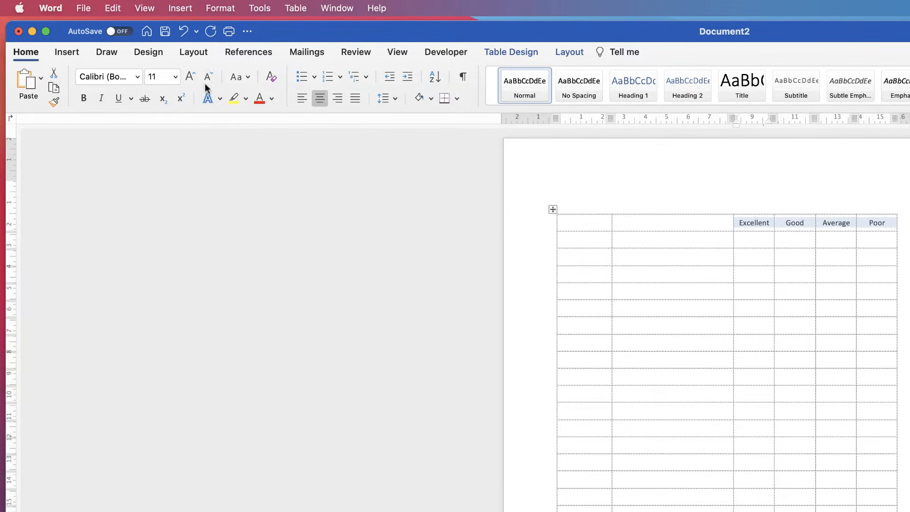
{"action": "left_click", "coordinate": [208, 81]}
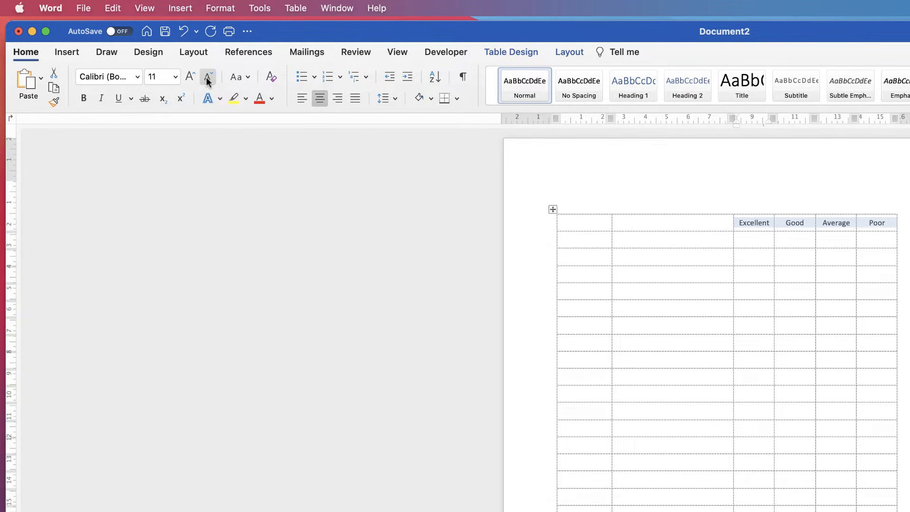
Narrow the first column to question-number width and enter 1 in its second row
{"action": "left_click", "coordinate": [834, 241]}
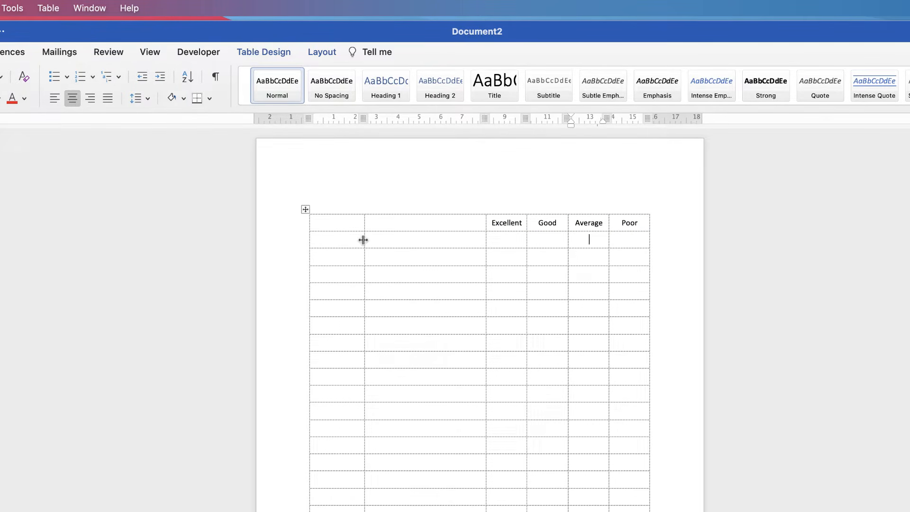
{"action": "left_click_drag", "start_coordinate": [364, 240], "coordinate": [327, 244]}
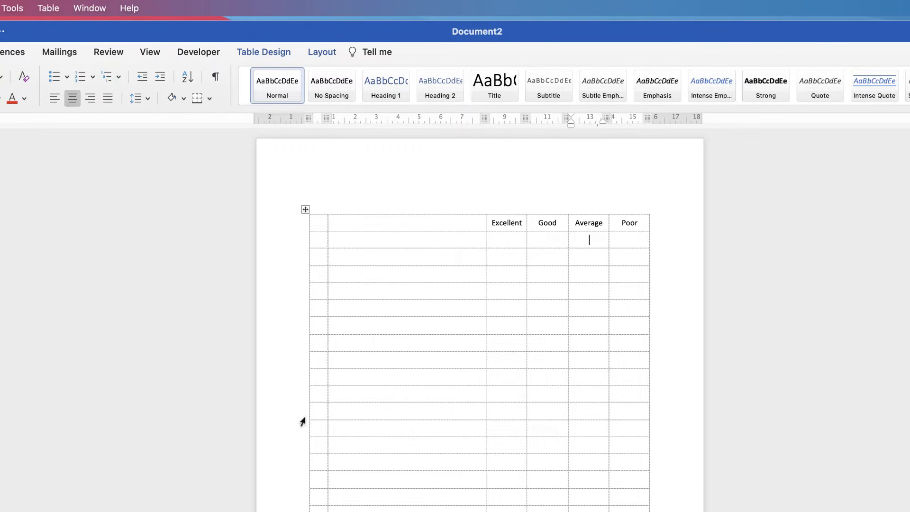
{"action": "left_click", "coordinate": [322, 251]}
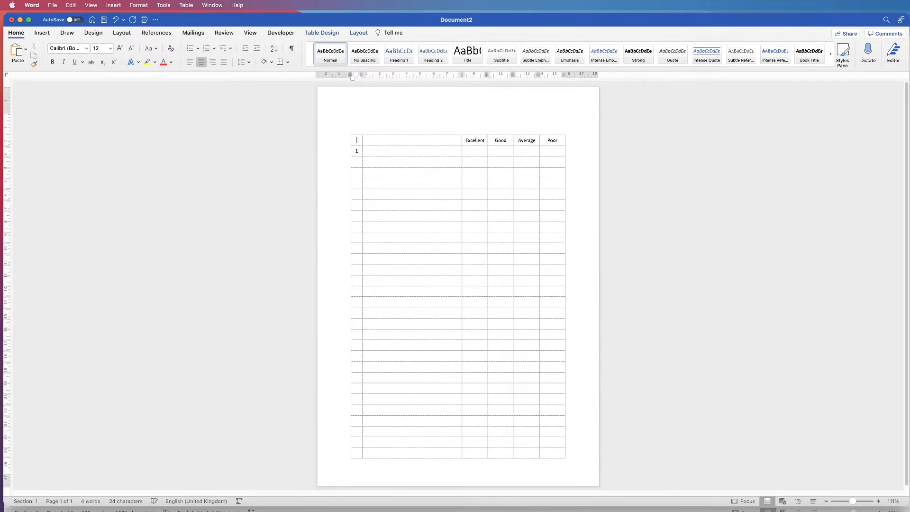
Make the whole first column bold and increase its font size by one step
{"action": "left_click_drag", "start_coordinate": [356, 141], "coordinate": [357, 453]}
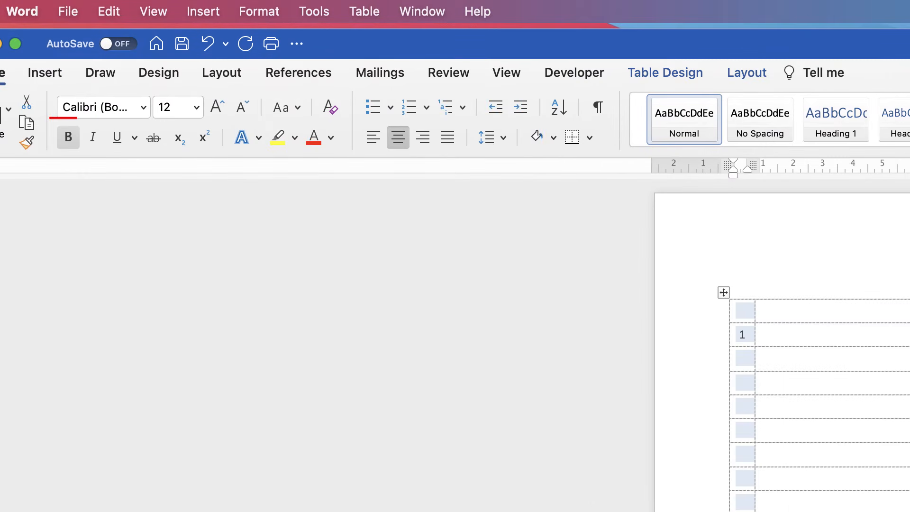
{"action": "key", "text": "super+b"}
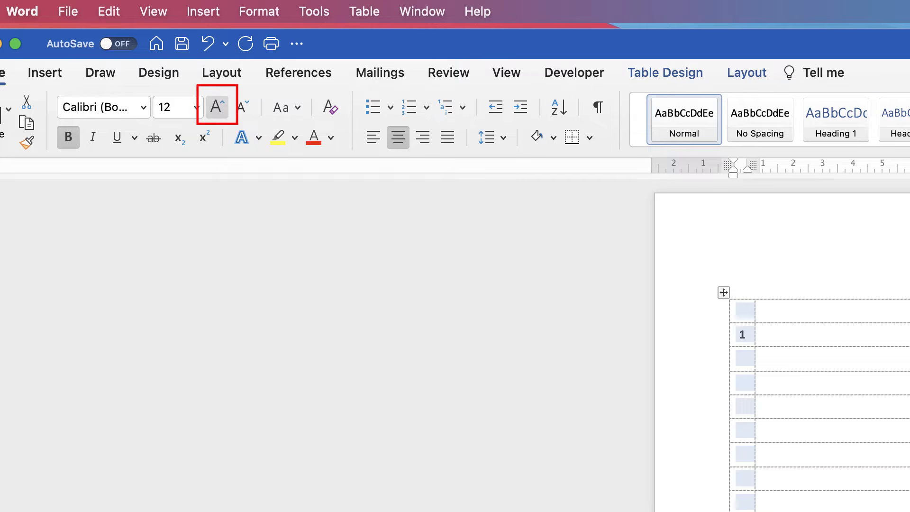
{"action": "key", "text": "super+shift+period"}
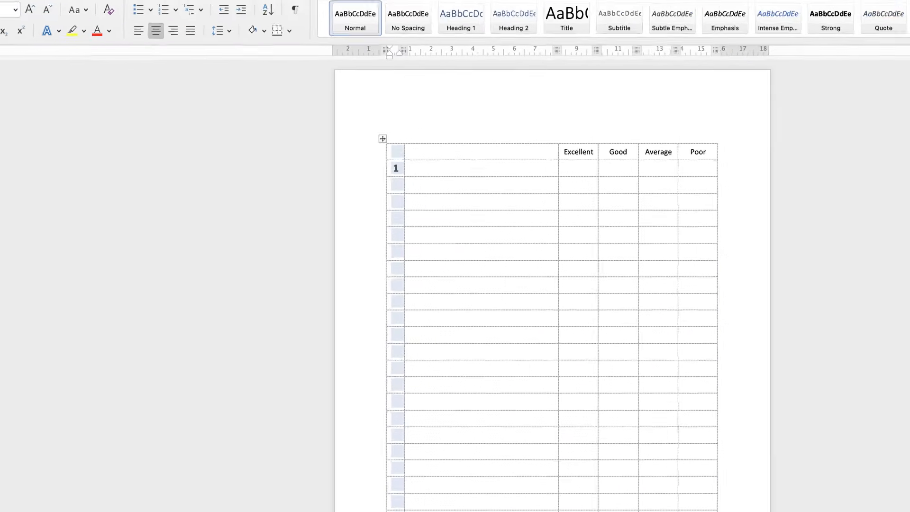
{"action": "left_click", "coordinate": [744, 407]}
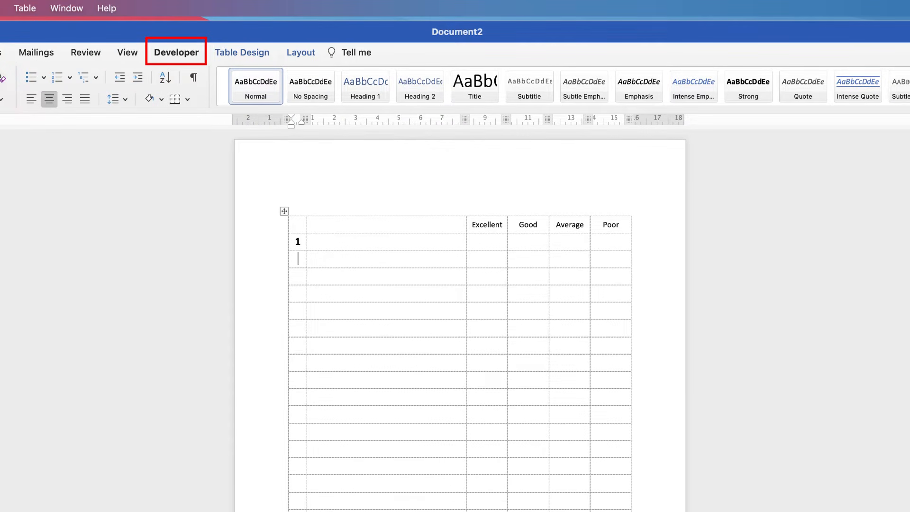
Check in the Ribbon & Toolbar preferences whether the Developer tab is enabled, and close the preferences without changes
{"action": "left_click", "coordinate": [48, 9]}
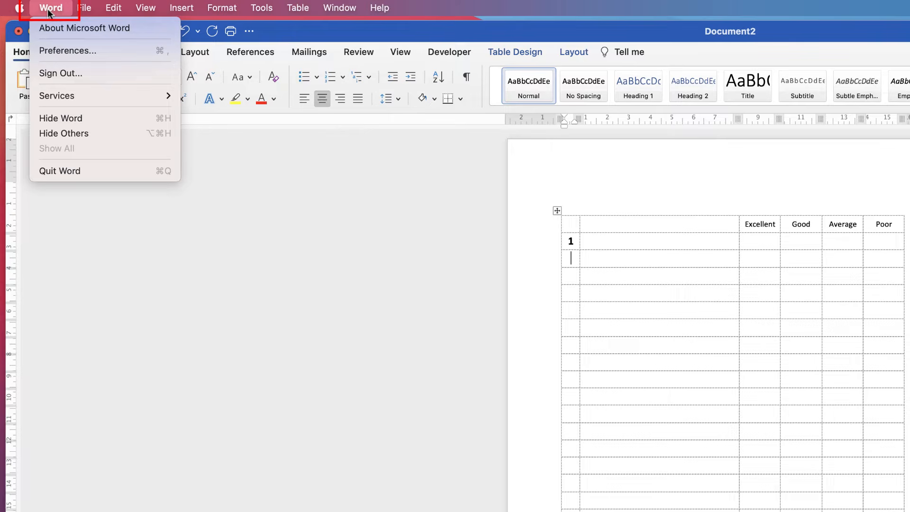
{"action": "left_click", "coordinate": [61, 51]}
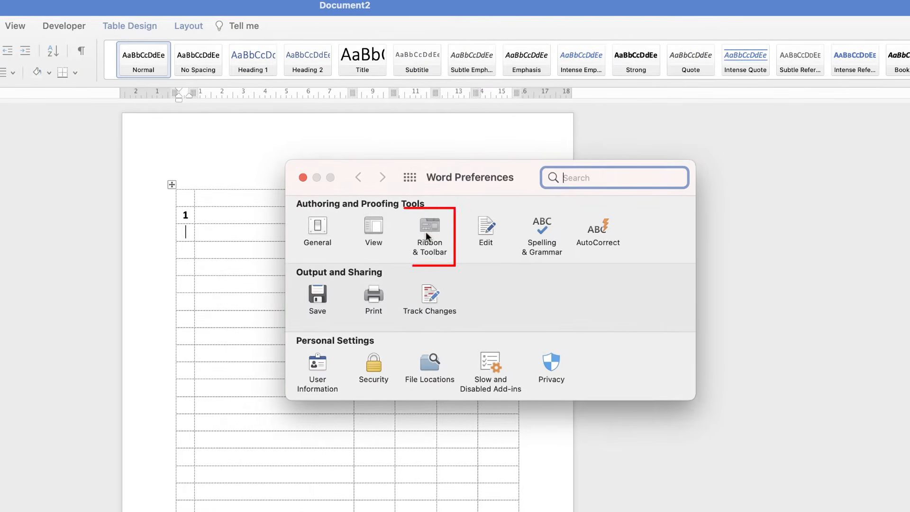
{"action": "left_click", "coordinate": [815, 255]}
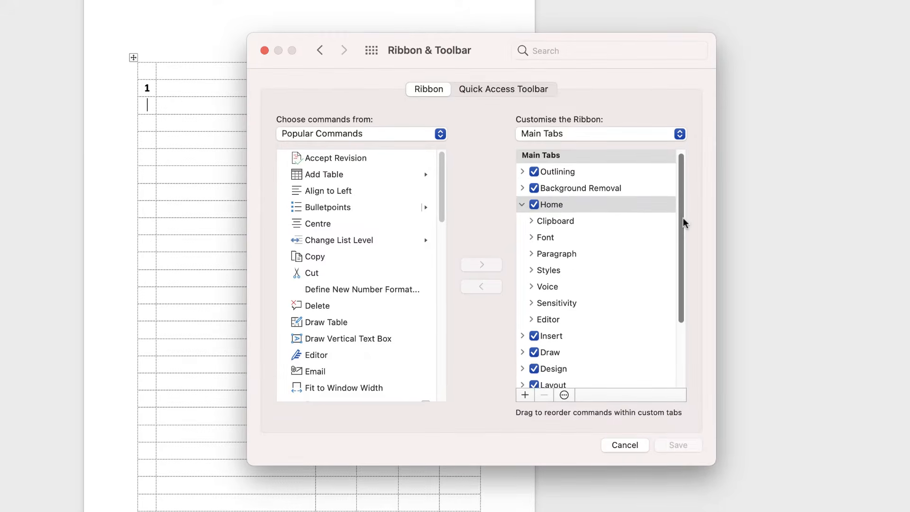
{"action": "left_click_drag", "start_coordinate": [679, 223], "coordinate": [686, 291]}
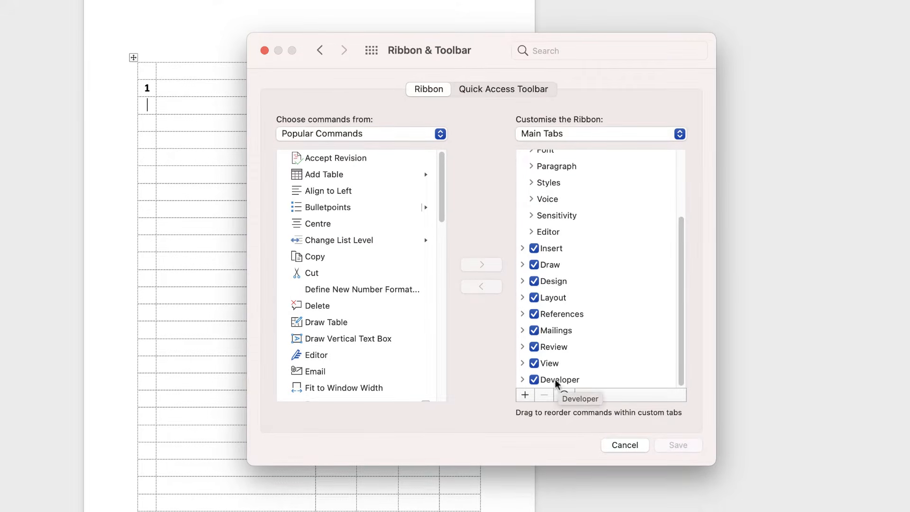
{"action": "left_click", "coordinate": [611, 444]}
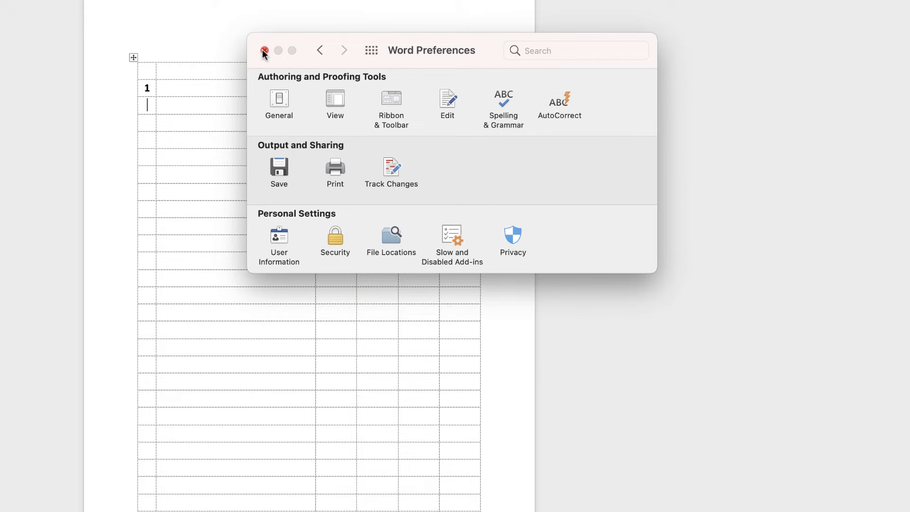
{"action": "left_click", "coordinate": [264, 50]}
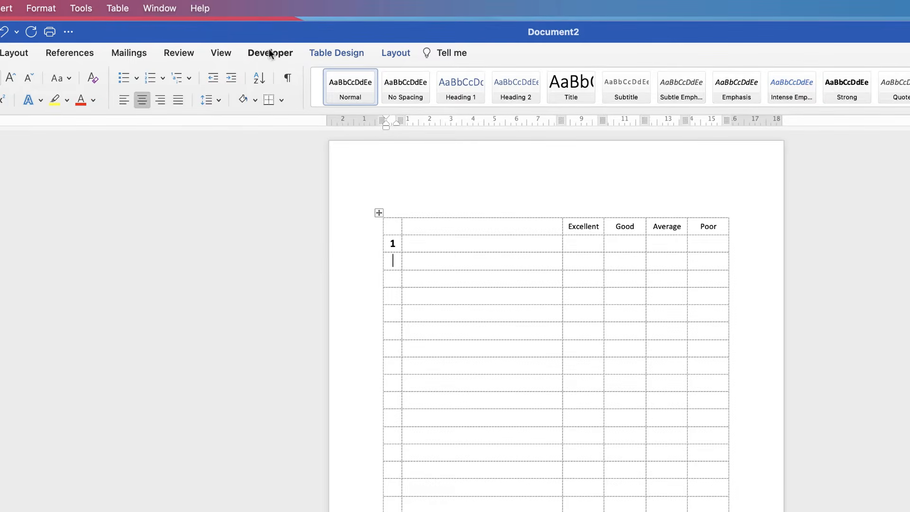
Insert a checkbox form field in question 1's Excellent cell and turn off form field shading
{"action": "left_click", "coordinate": [269, 52]}
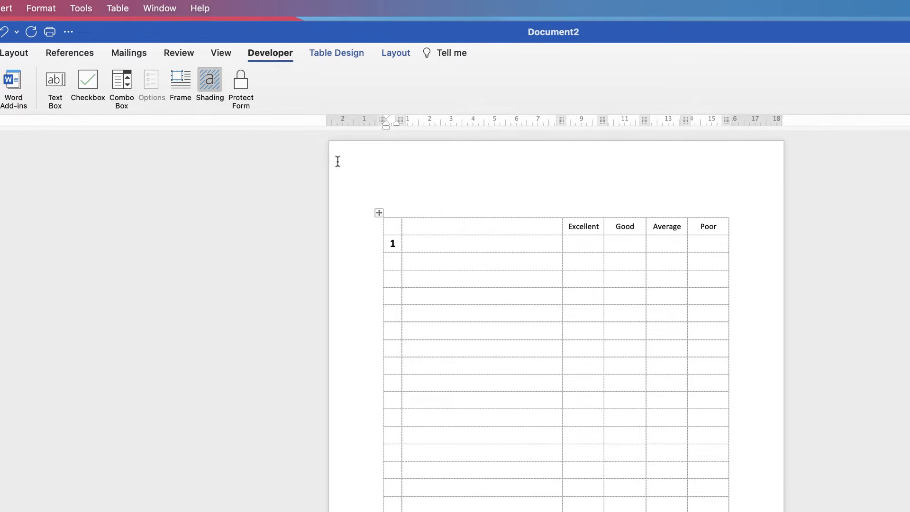
{"action": "left_click", "coordinate": [587, 243]}
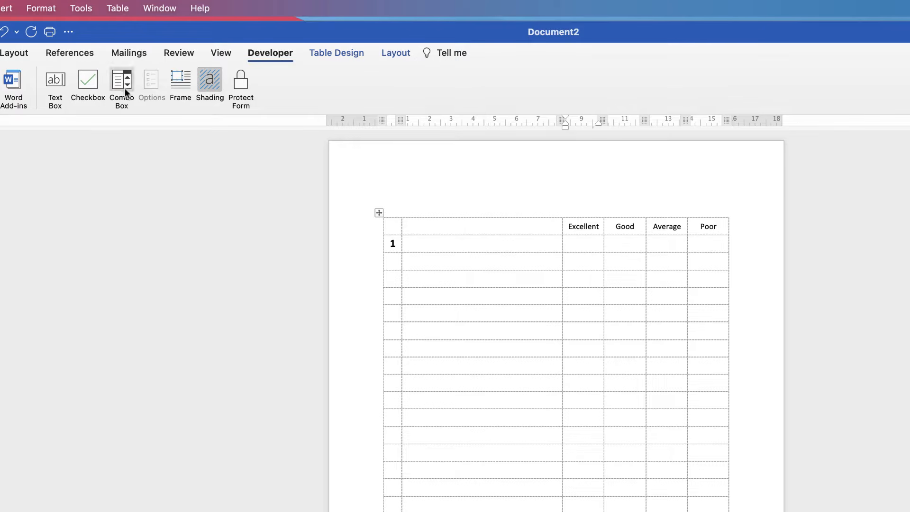
{"action": "left_click", "coordinate": [88, 83]}
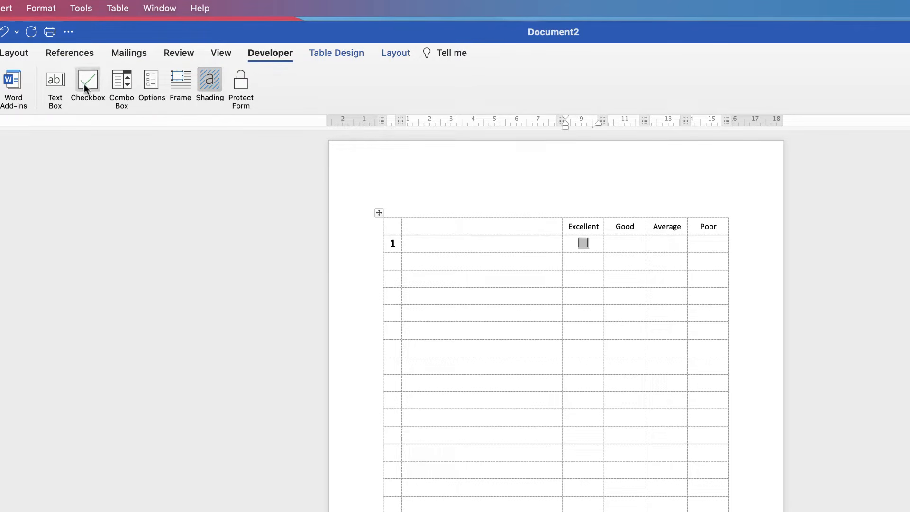
{"action": "left_click", "coordinate": [582, 243]}
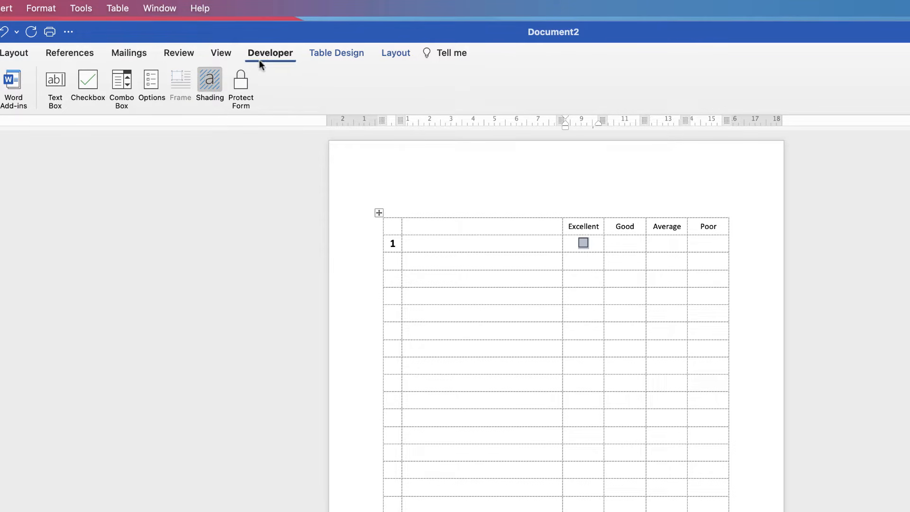
{"action": "left_click", "coordinate": [209, 87]}
{"action": "left_click", "coordinate": [622, 244]}
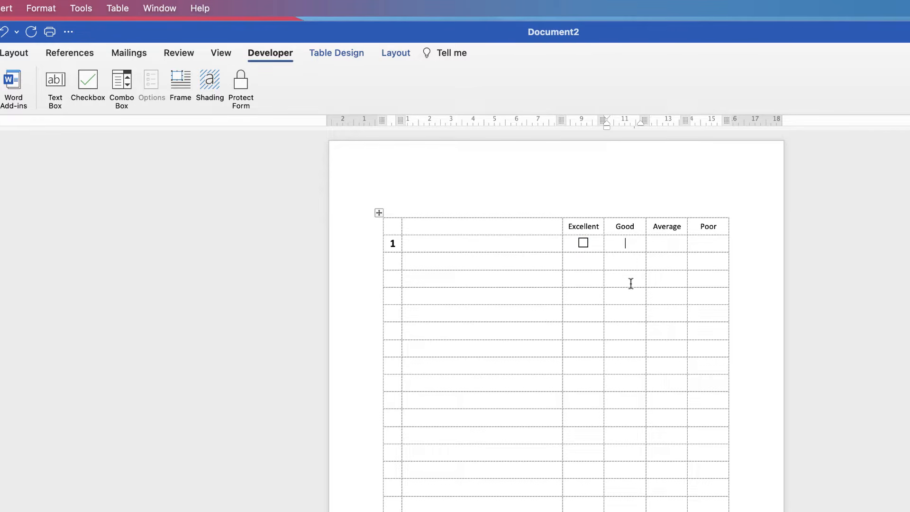
Review the checkbox's field options and test ticking and unticking it under temporary form protection
{"action": "double_click", "coordinate": [583, 242]}
{"action": "left_click", "coordinate": [707, 469]}
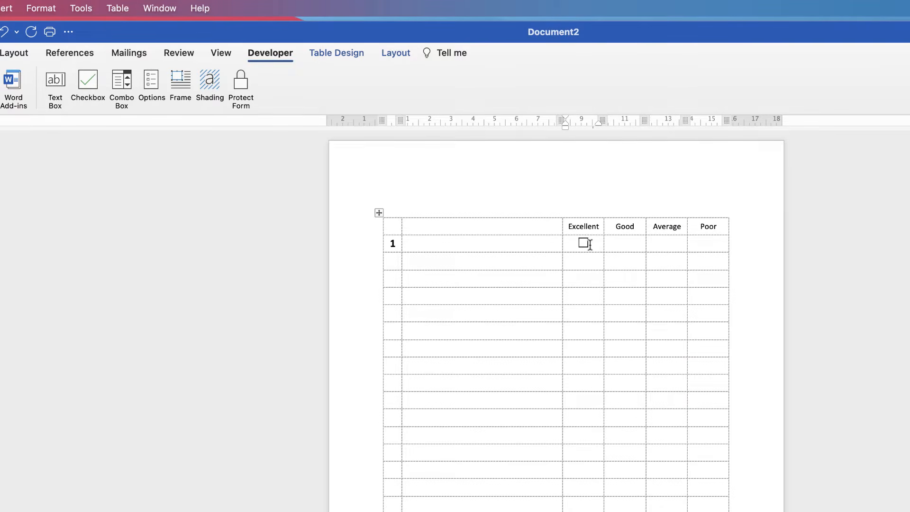
{"action": "left_click", "coordinate": [245, 84]}
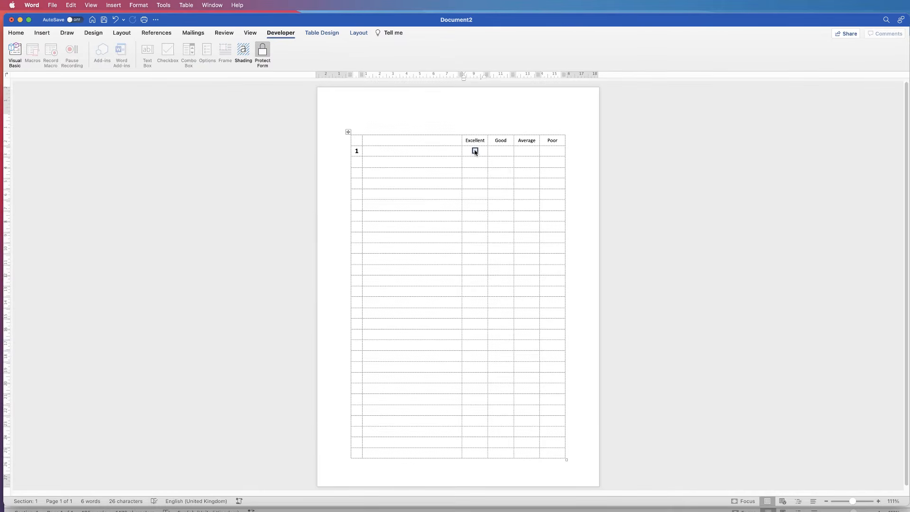
{"action": "left_click", "coordinate": [474, 151]}
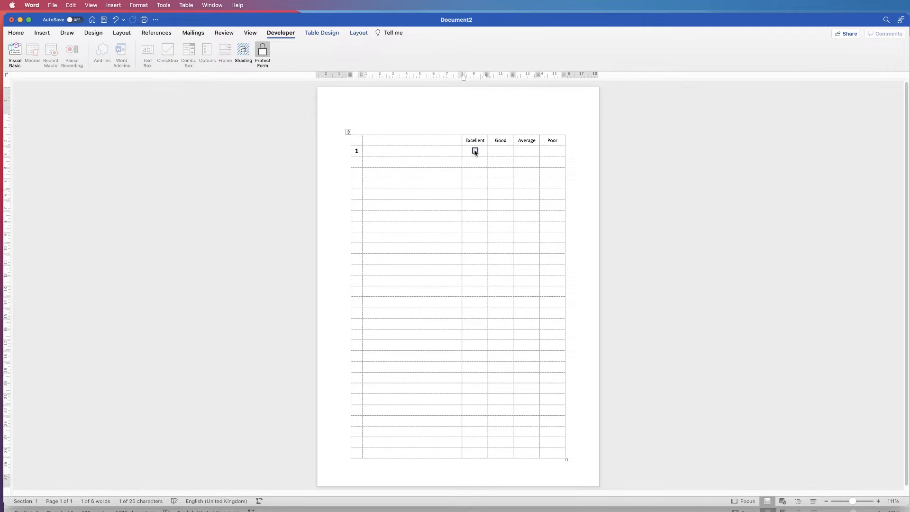
{"action": "left_click", "coordinate": [475, 151]}
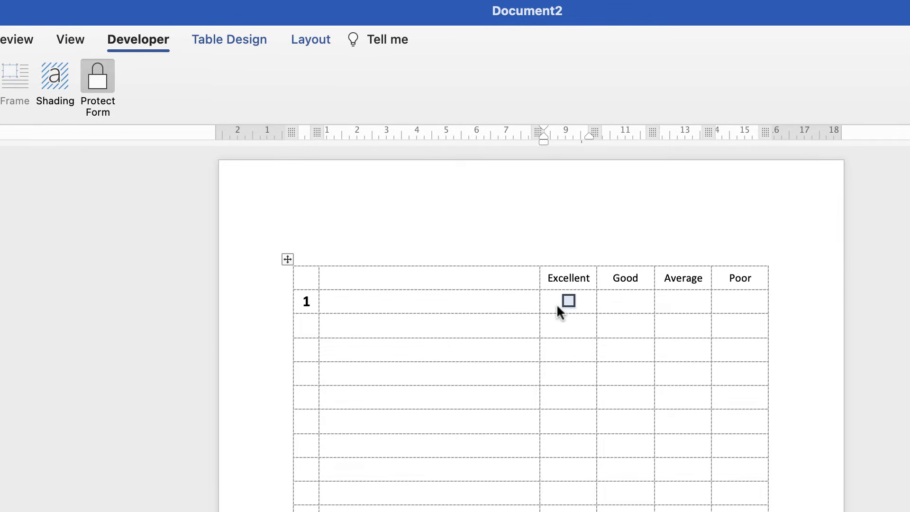
{"action": "left_click", "coordinate": [93, 84]}
Enter three questions starting "How would you rate": "your overall experience?", "the customer service?" and "the cleanliness of the exhibition?", one per row from question 1
{"action": "left_click", "coordinate": [464, 305]}
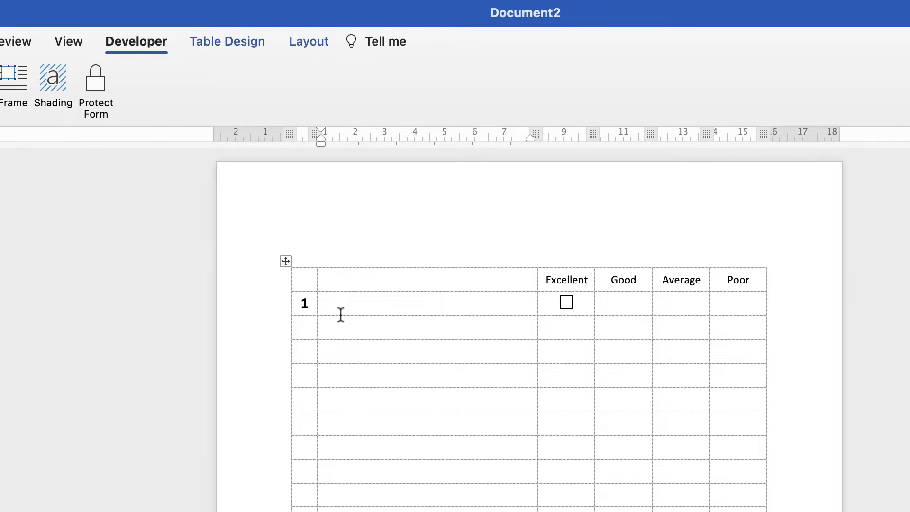
{"action": "type", "text": "How would you rate your overall experience? How would you rate the customer service? How would you rate the cleanliness of the exhibition?"}
Align the three question cells to the left while keeping the text vertically centred
{"action": "left_click_drag", "start_coordinate": [455, 361], "coordinate": [328, 311]}
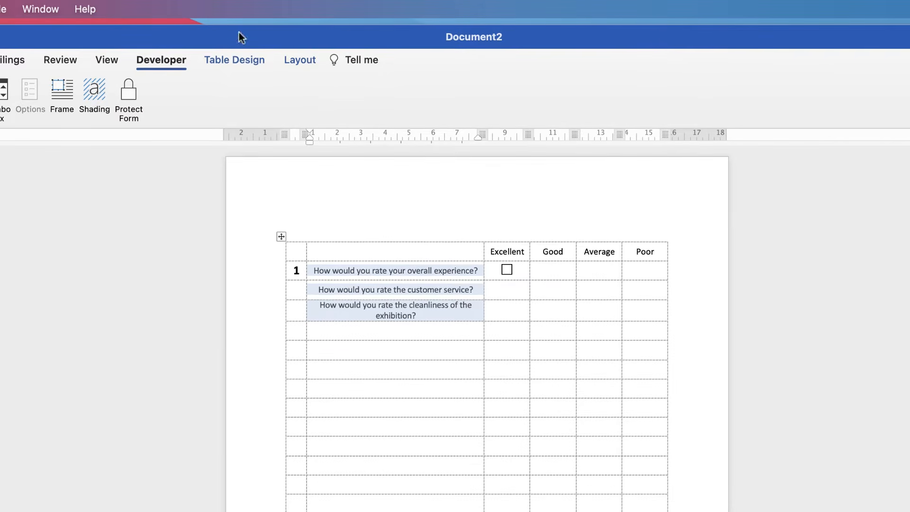
{"action": "left_click", "coordinate": [257, 63]}
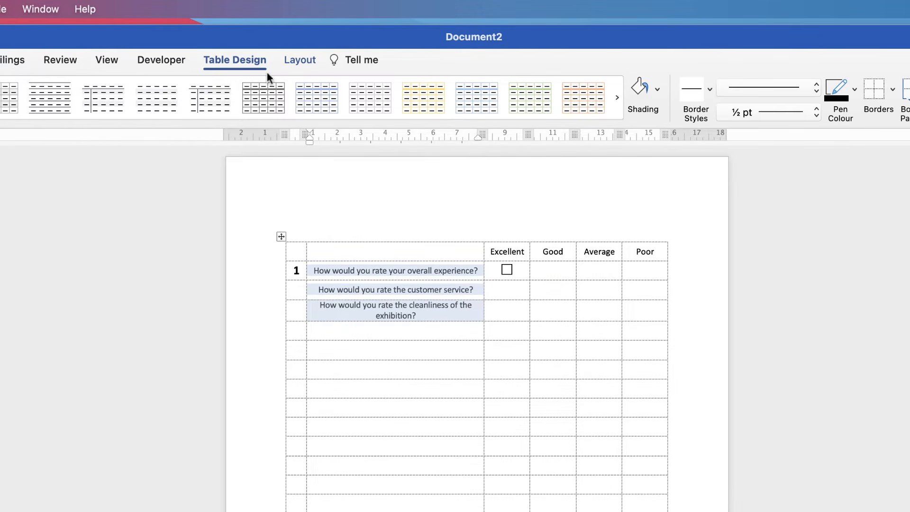
{"action": "left_click", "coordinate": [288, 66]}
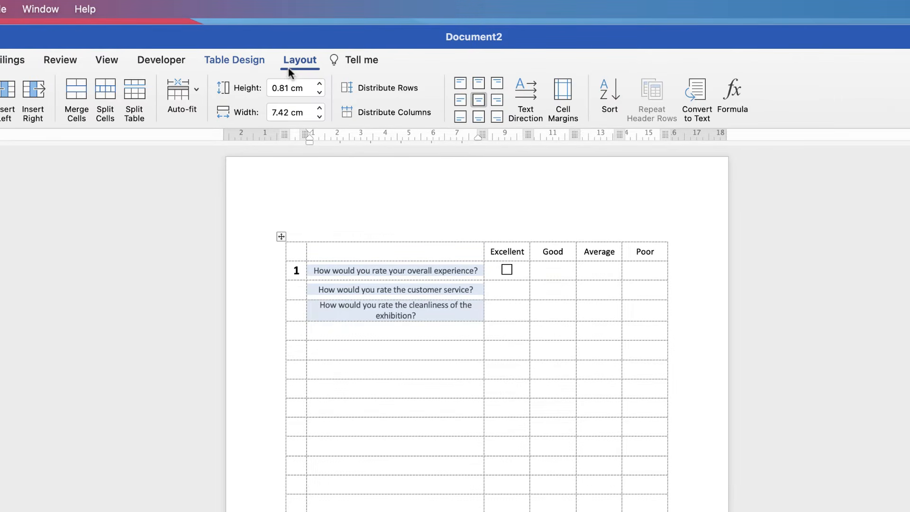
{"action": "left_click", "coordinate": [459, 100]}
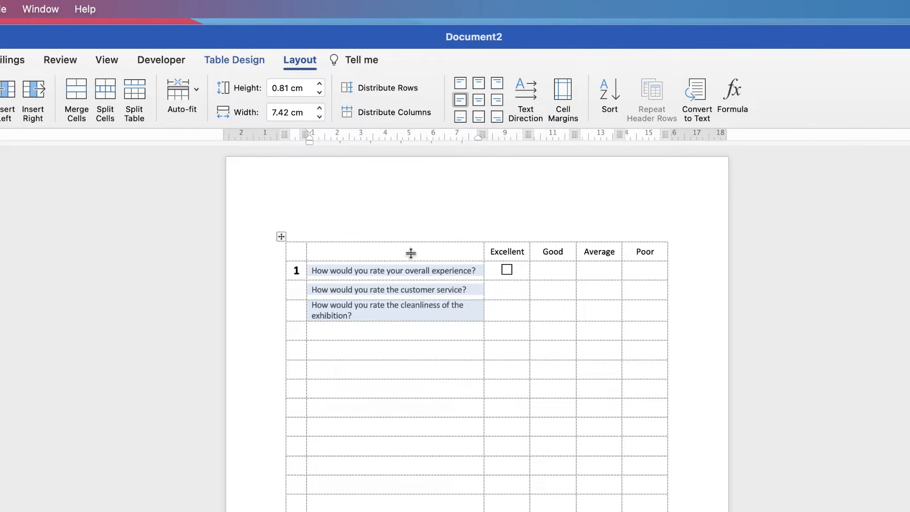
{"action": "left_click", "coordinate": [362, 311]}
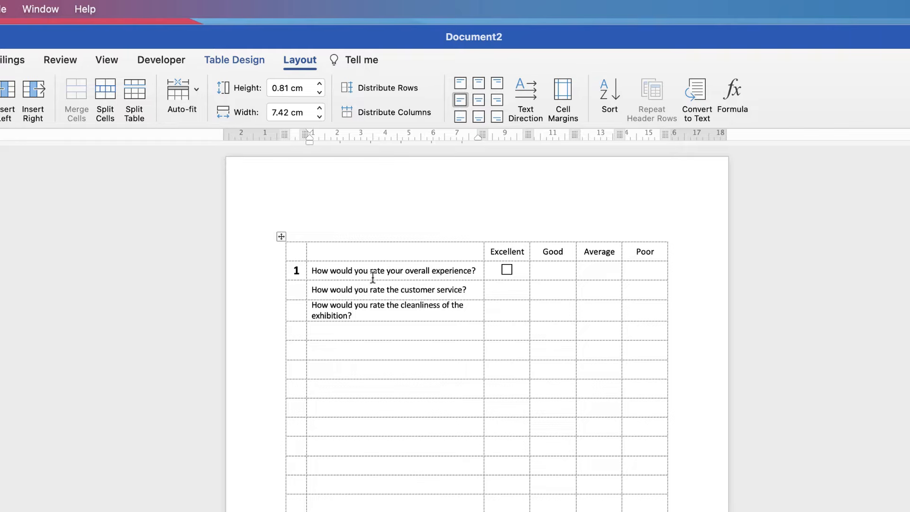
Number the customer service question 2 and the cleanliness question 3 in the first column
{"action": "left_click", "coordinate": [299, 289]}
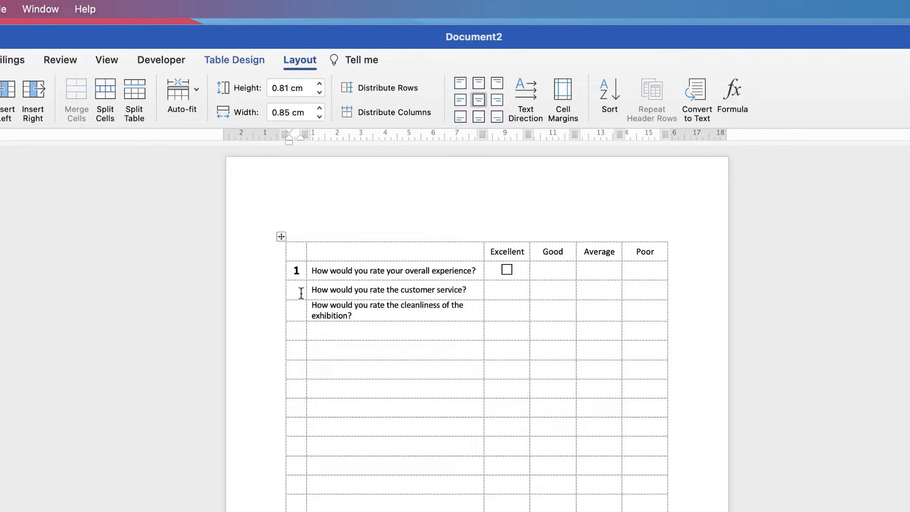
{"action": "type", "text": "2"}
{"action": "left_click", "coordinate": [300, 310]}
{"action": "type", "text": "2"}
{"action": "key", "text": "BackSpace"}
{"action": "type", "text": "3"}
Copy question 1's Excellent checkbox into its Good, Average and Poor cells
{"action": "left_click", "coordinate": [507, 270]}
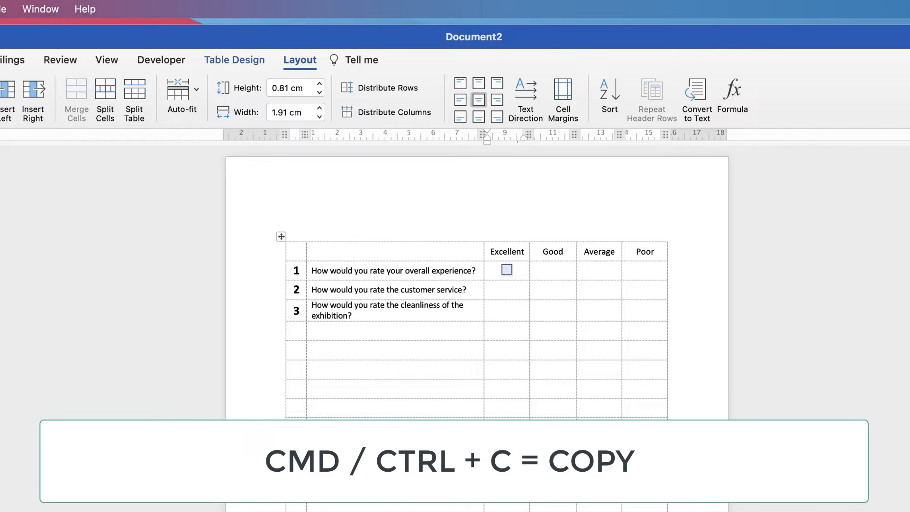
{"action": "left_click", "coordinate": [553, 270]}
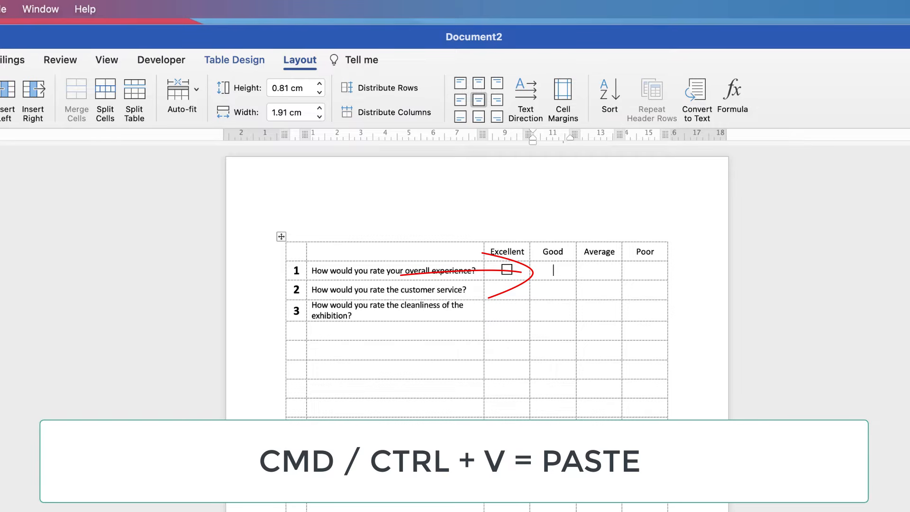
{"action": "key", "text": "super+v"}
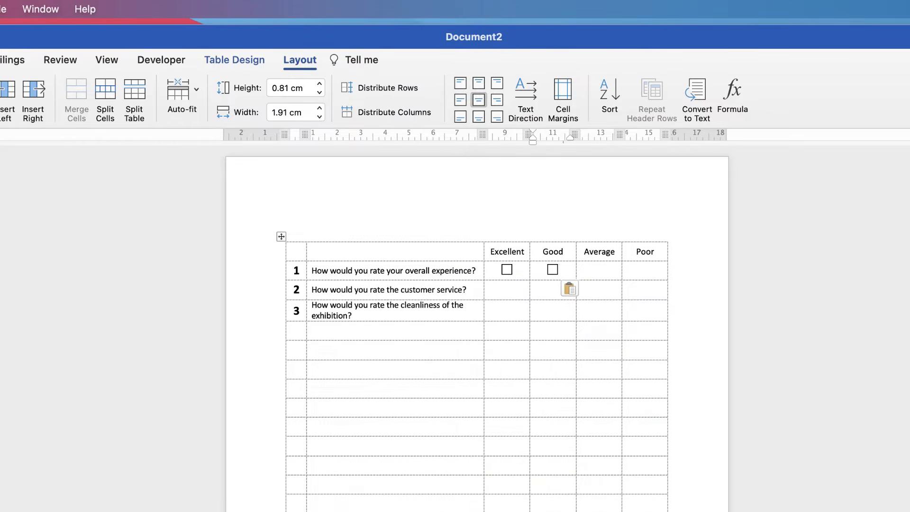
{"action": "left_click", "coordinate": [552, 269]}
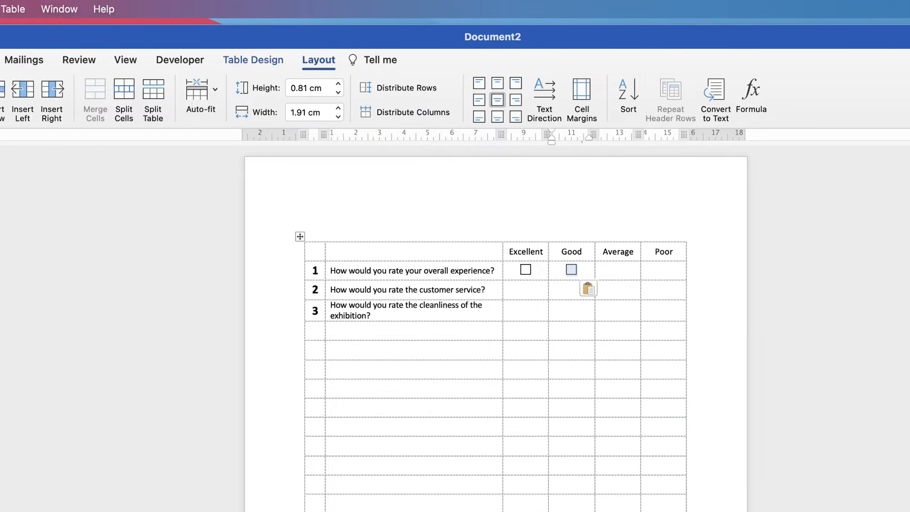
{"action": "left_click", "coordinate": [27, 60]}
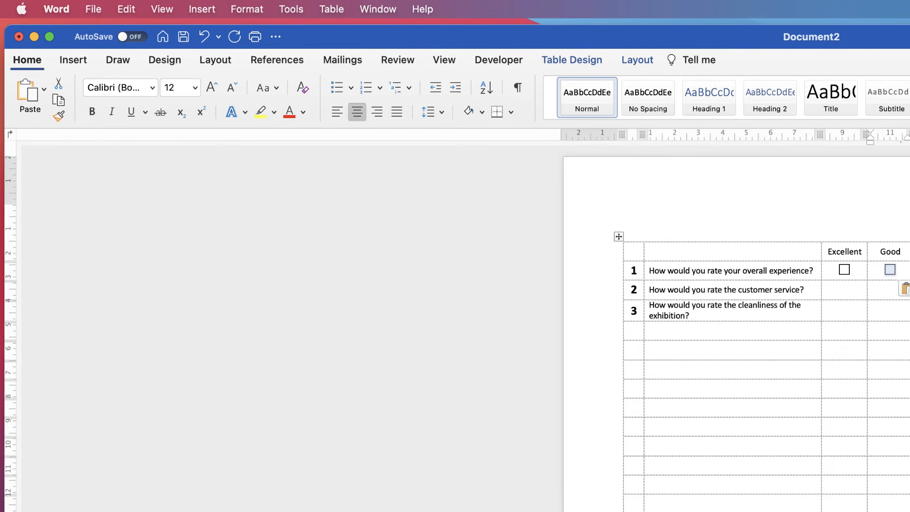
{"action": "left_click", "coordinate": [58, 100]}
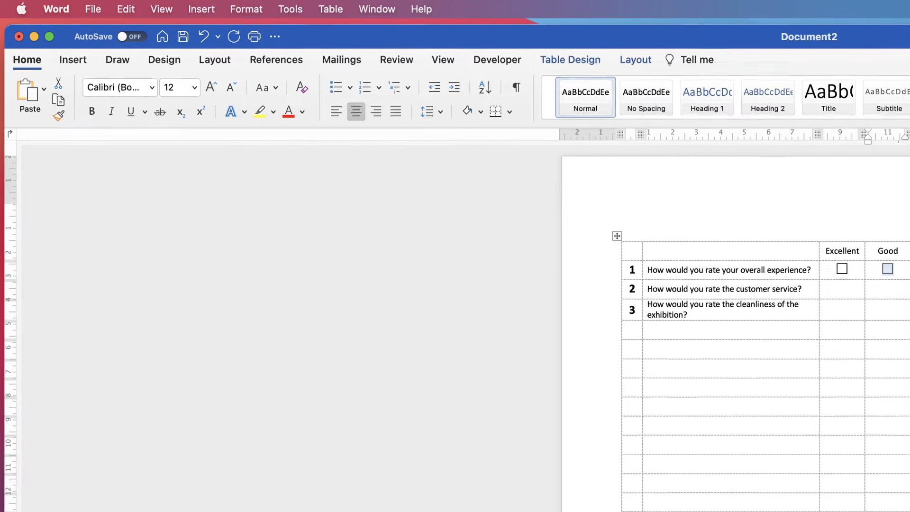
{"action": "left_click", "coordinate": [809, 233]}
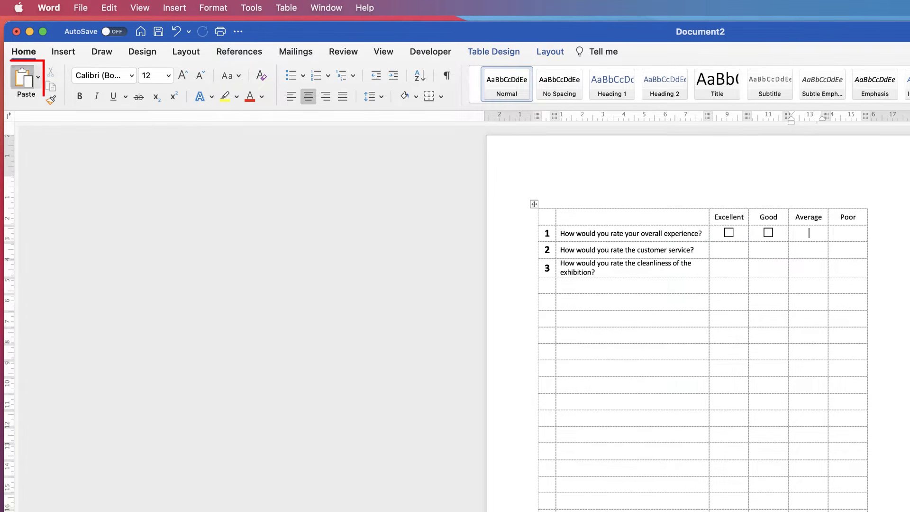
{"action": "left_click", "coordinate": [26, 81]}
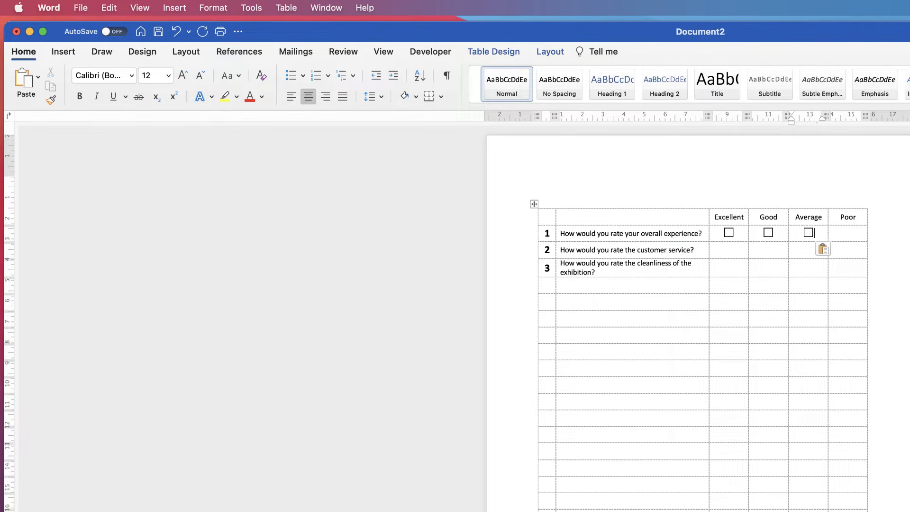
{"action": "left_click", "coordinate": [849, 233]}
{"action": "key", "text": "super+v"}
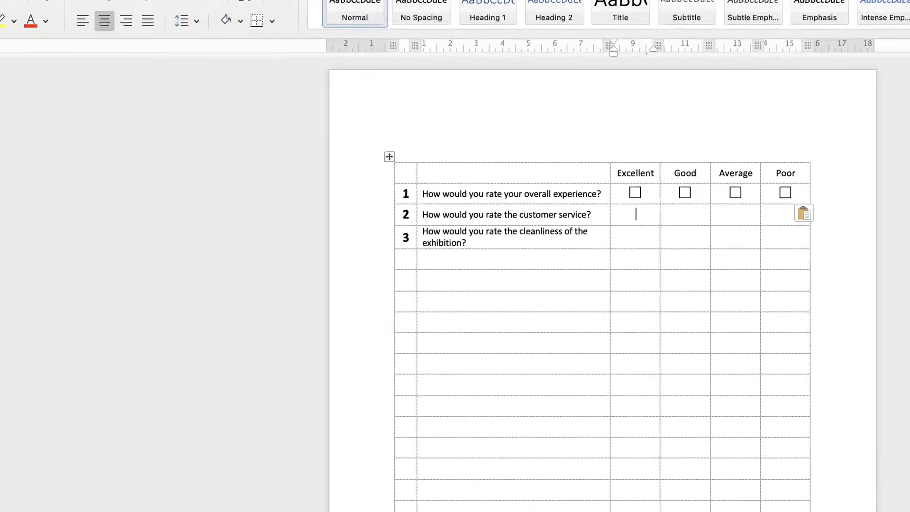
Paste the copied checkbox into all four rating cells of question 2
{"action": "key", "text": "super+v"}
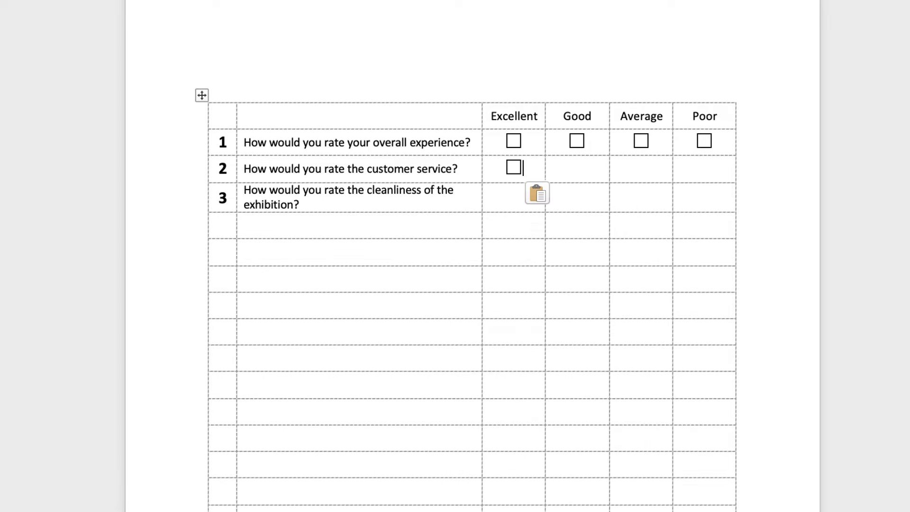
{"action": "key", "text": "super+v"}
{"action": "key", "text": "Tab"}
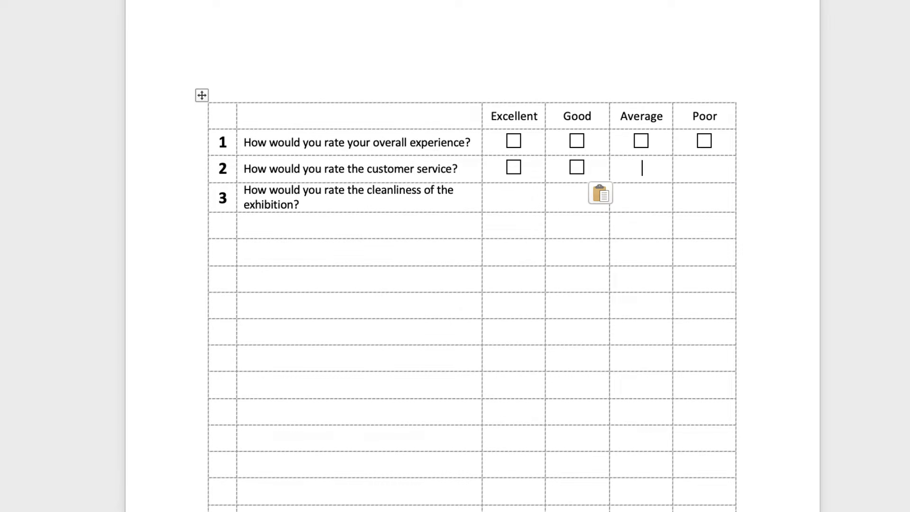
{"action": "key", "text": "super+v"}
{"action": "key", "text": "Tab"}
{"action": "key", "text": "super+v"}
{"action": "key", "text": "Tab"}
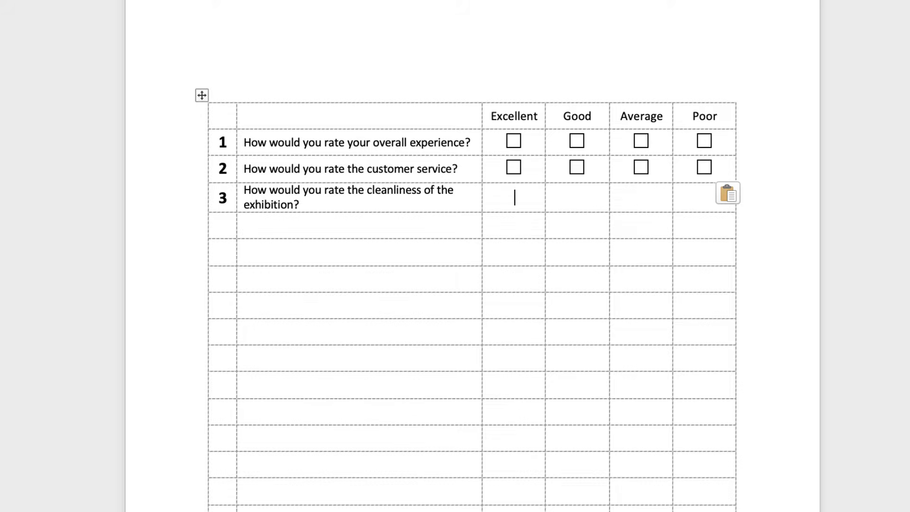
Paste the copied checkbox into all four rating cells of question 3
{"action": "key", "text": "super+v"}
{"action": "key", "text": "Tab"}
{"action": "key", "text": "super+v"}
{"action": "key", "text": "Tab"}
{"action": "key", "text": "super+v"}
{"action": "key", "text": "Tab"}
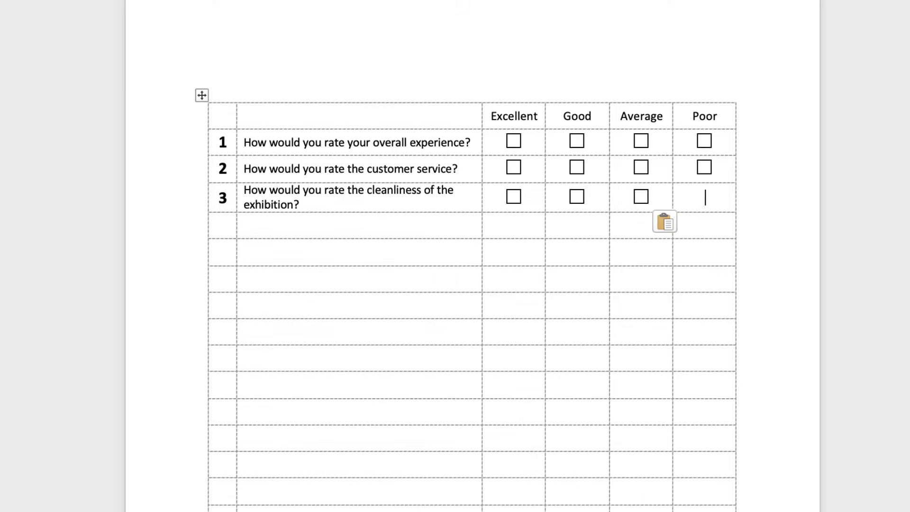
{"action": "key", "text": "super+v"}
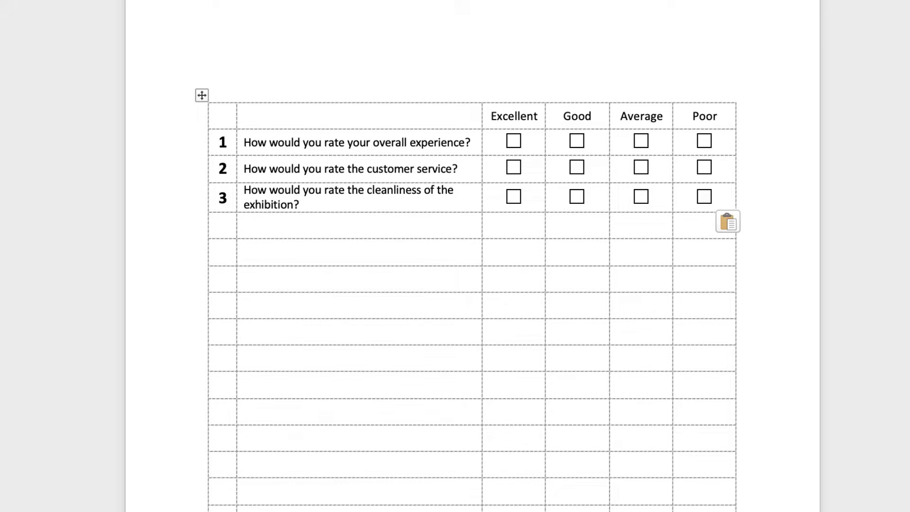
Apply No Border to the whole table and turn off View Gridlines
{"action": "key", "text": "super+a"}
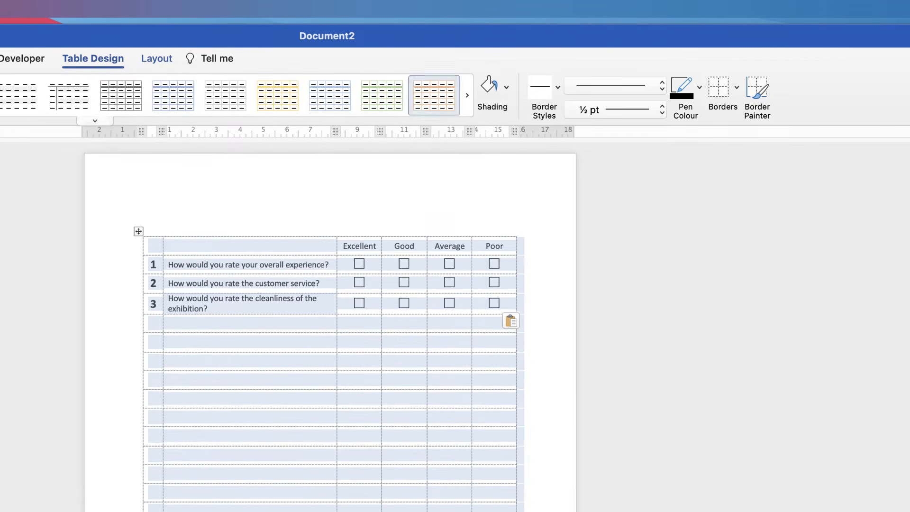
{"action": "left_click", "coordinate": [736, 87]}
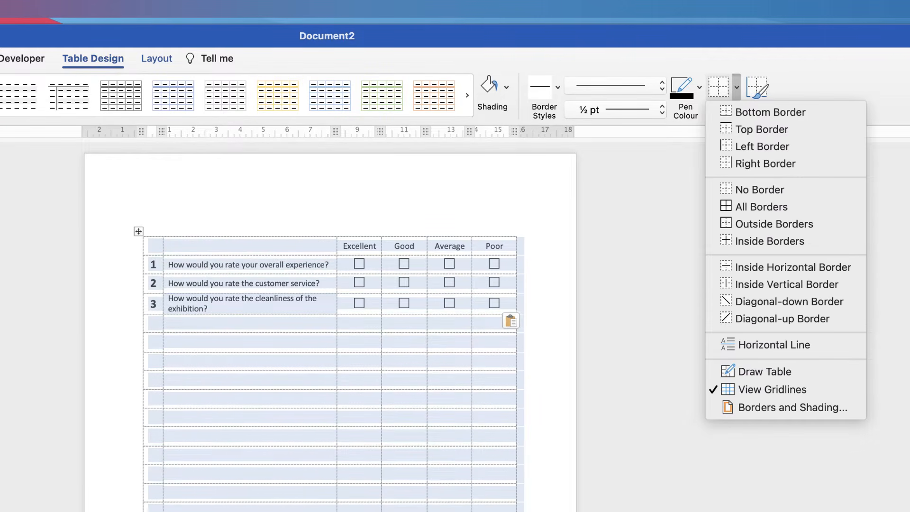
{"action": "left_click", "coordinate": [760, 189]}
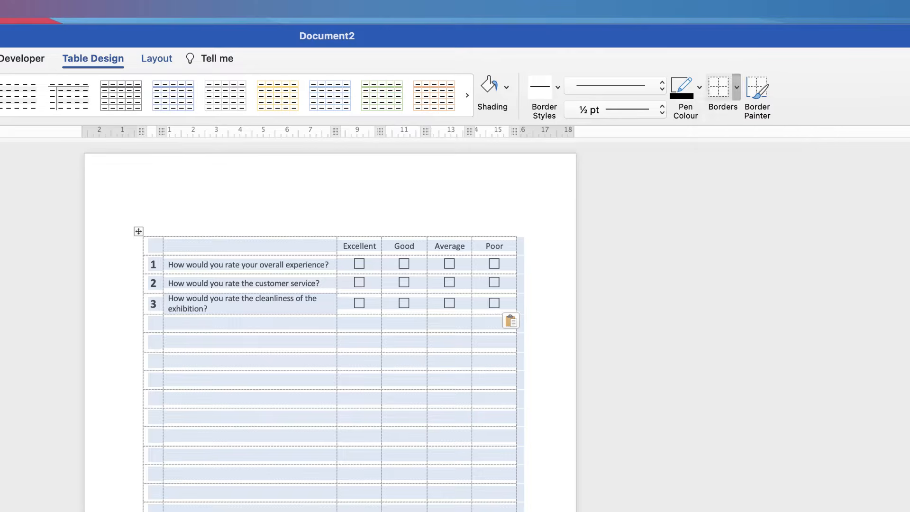
{"action": "left_click", "coordinate": [736, 87]}
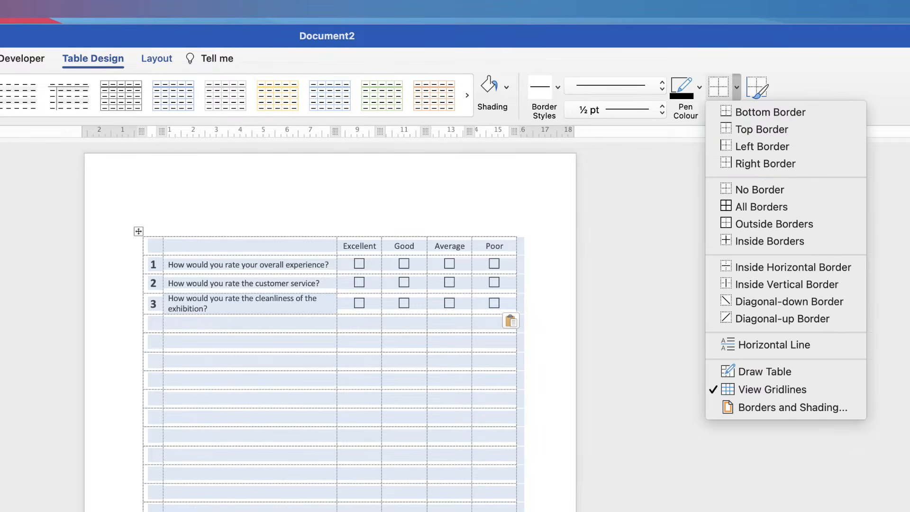
{"action": "left_click", "coordinate": [772, 389]}
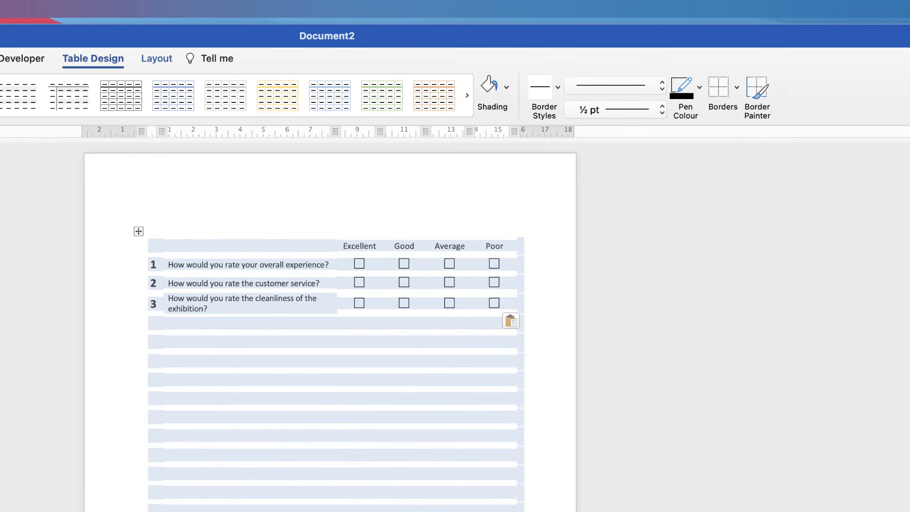
Turn View Gridlines back on for the borderless table
{"action": "left_click", "coordinate": [143, 206]}
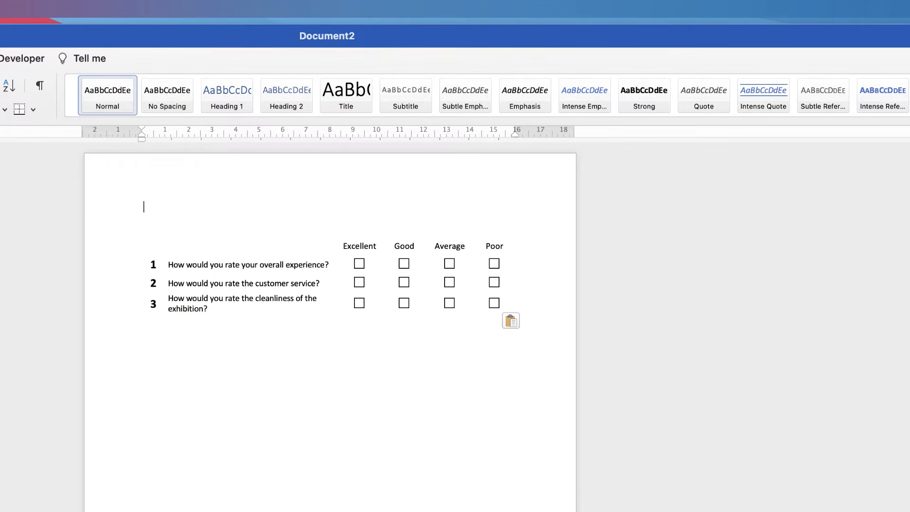
{"action": "key", "text": "super+z"}
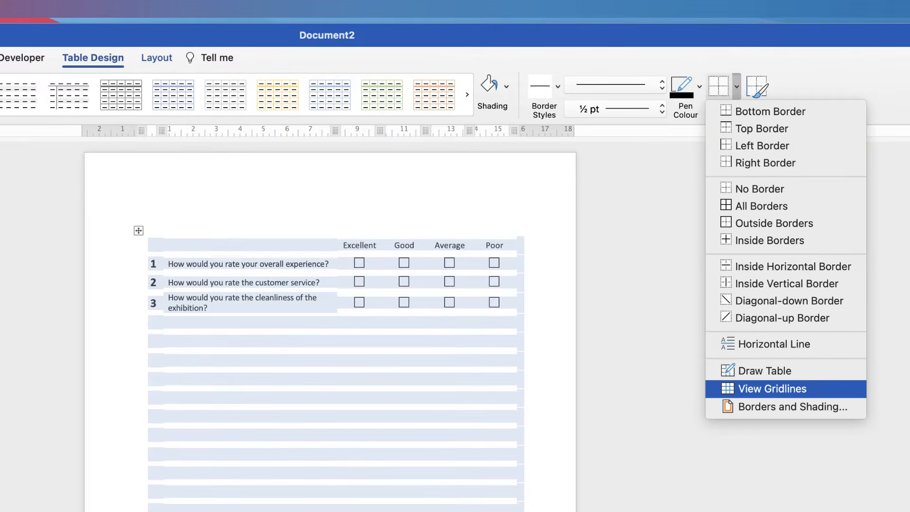
{"action": "left_click", "coordinate": [773, 388]}
{"action": "left_click", "coordinate": [252, 378]}
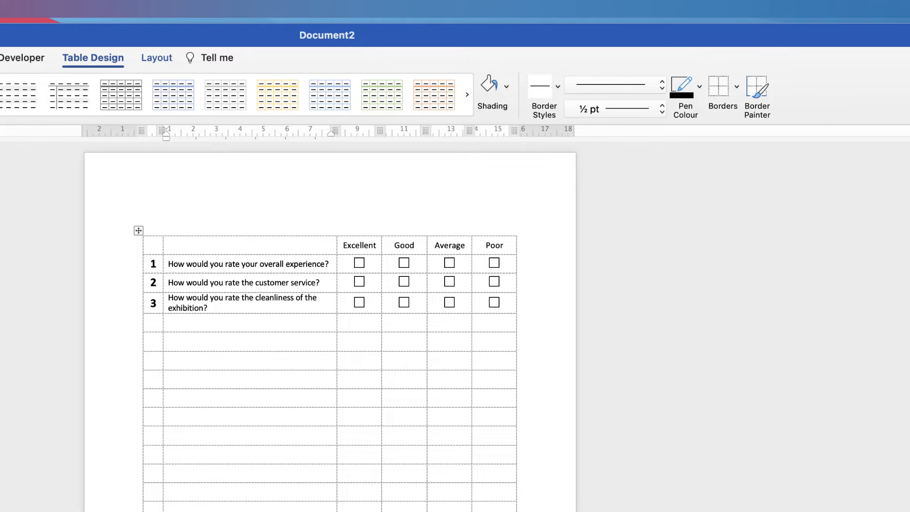
Merge all cells of the empty row below question 3 into one cell
{"action": "left_click_drag", "start_coordinate": [495, 322], "coordinate": [154, 322]}
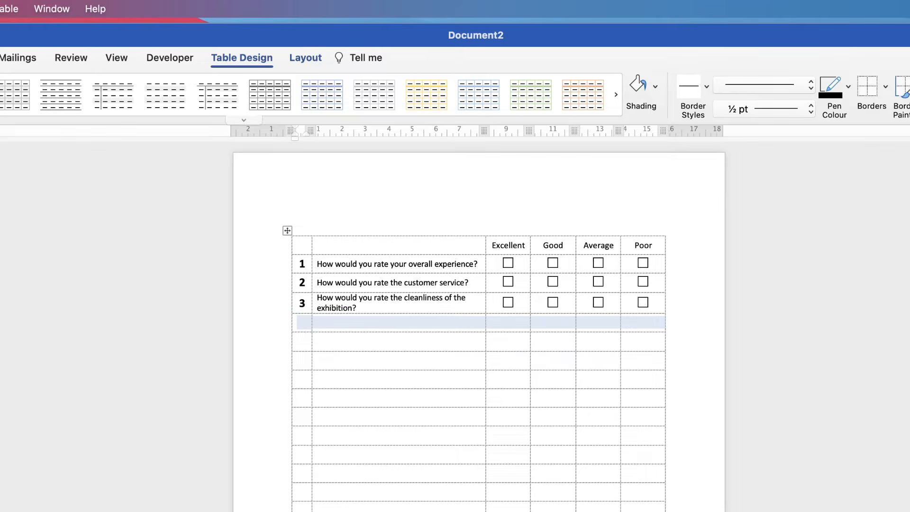
{"action": "left_click", "coordinate": [306, 57]}
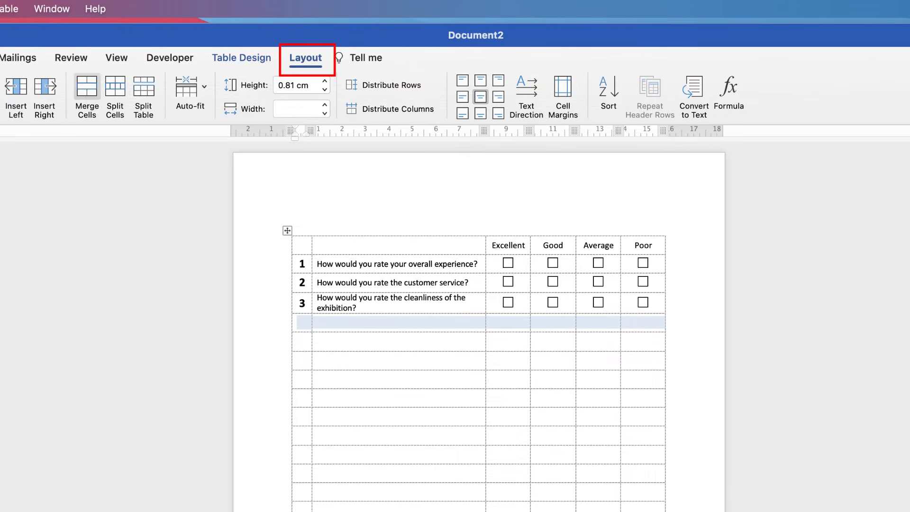
{"action": "left_click", "coordinate": [87, 96]}
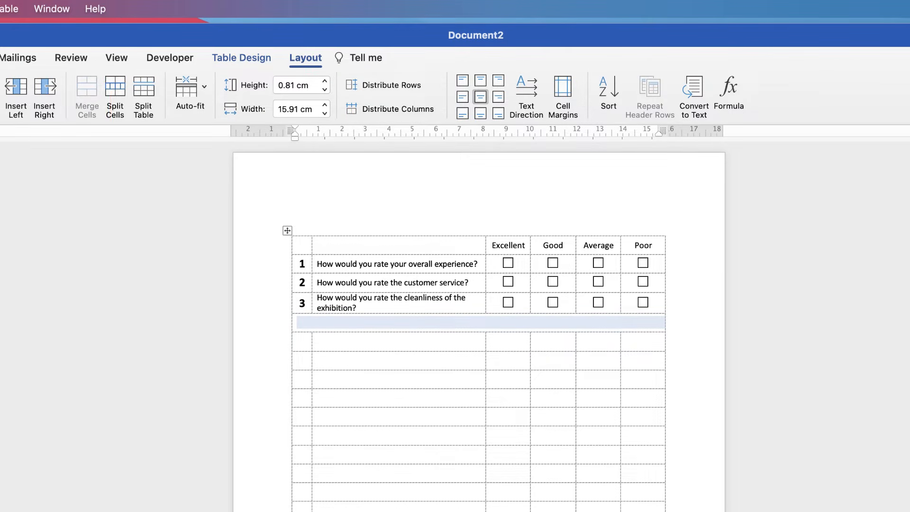
Number the row below the merged spacer 4 and copy its question "Would you visit again?" from Document1
{"action": "left_click", "coordinate": [302, 341]}
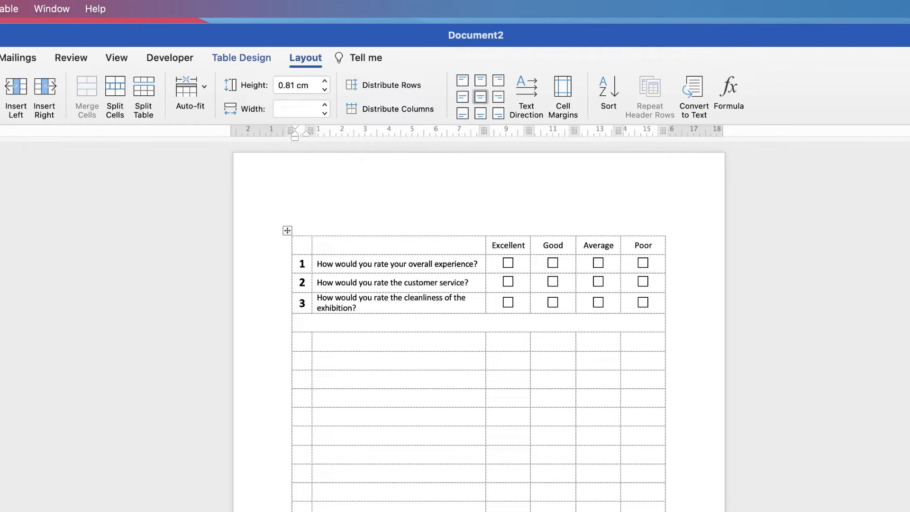
{"action": "type", "text": "4"}
{"action": "key", "text": "Tab"}
{"action": "key", "text": "super+grave"}
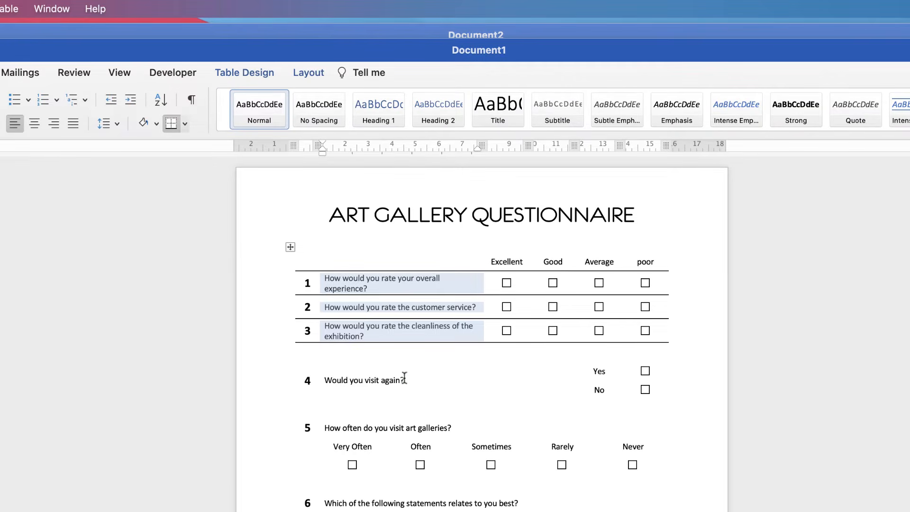
{"action": "left_click_drag", "start_coordinate": [404, 379], "coordinate": [327, 378]}
{"action": "key", "text": "super+c"}
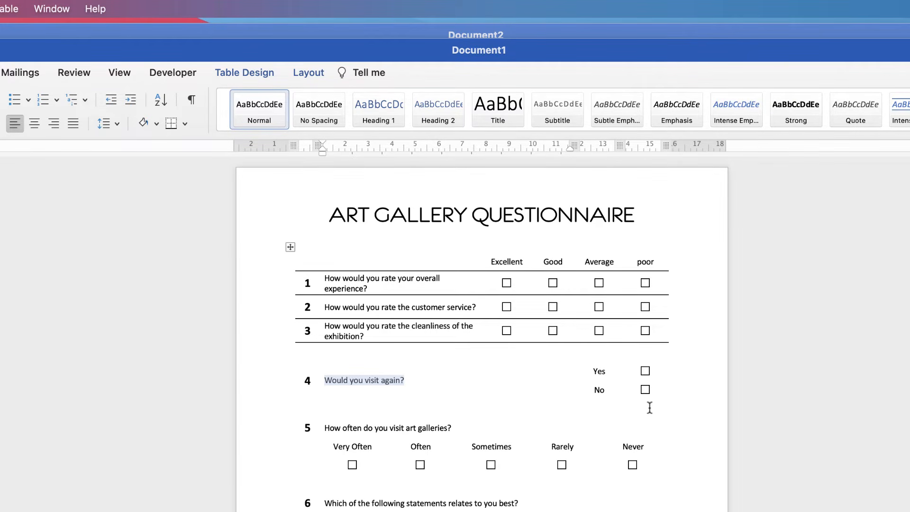
{"action": "left_click", "coordinate": [560, 35]}
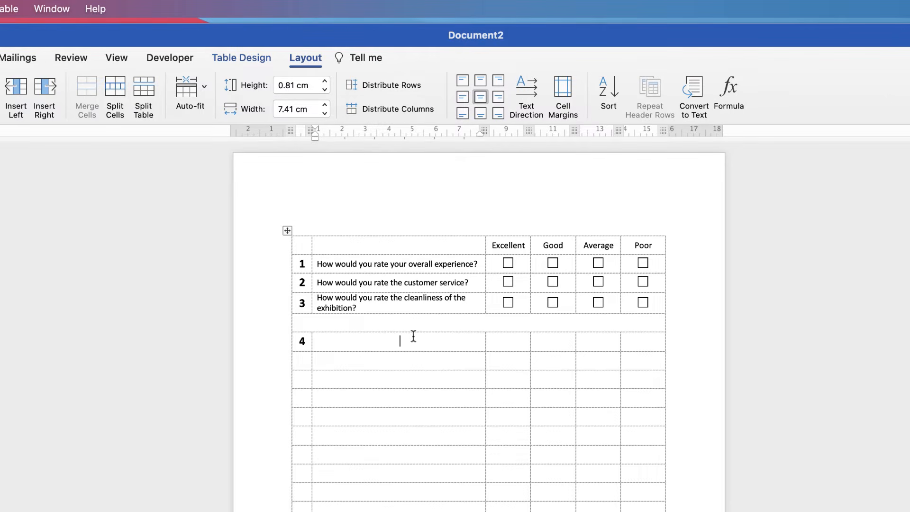
{"action": "key", "text": "super+v"}
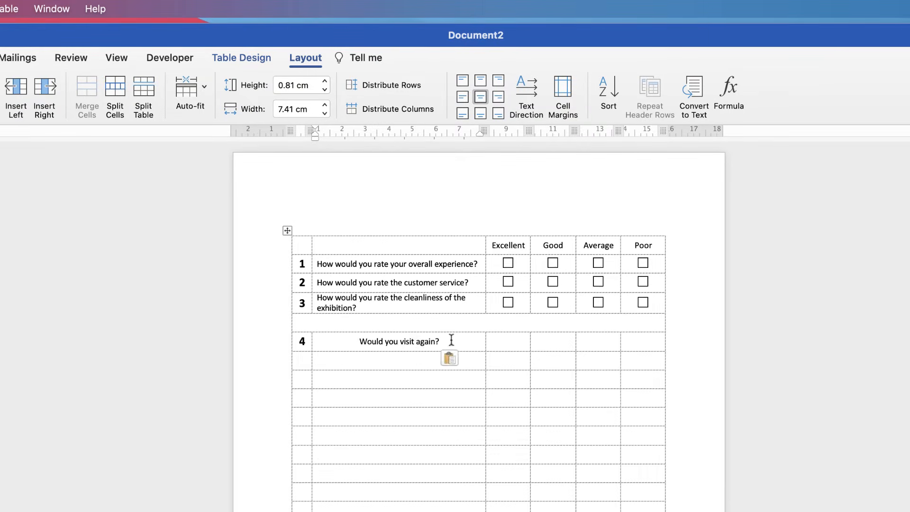
Align the whole question column to centre-left
{"action": "left_click_drag", "start_coordinate": [452, 340], "coordinate": [357, 340]}
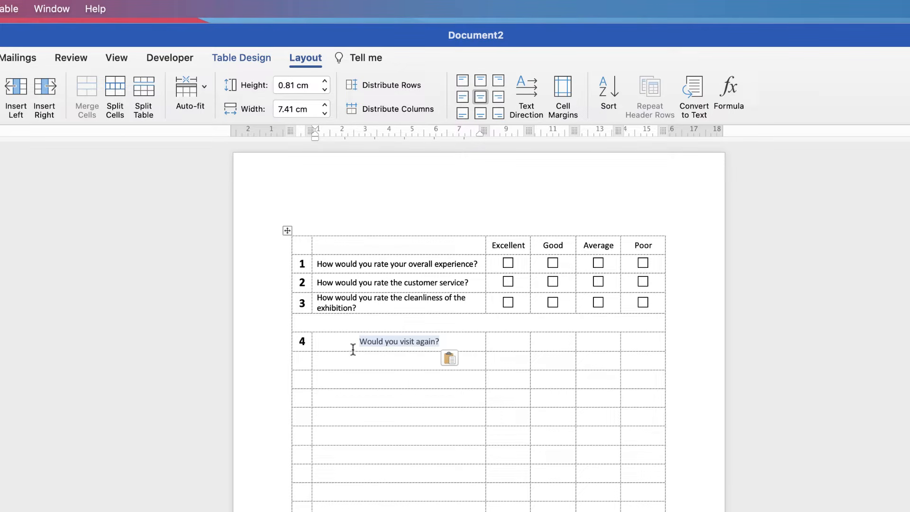
{"action": "left_click_drag", "start_coordinate": [359, 246], "coordinate": [434, 511]}
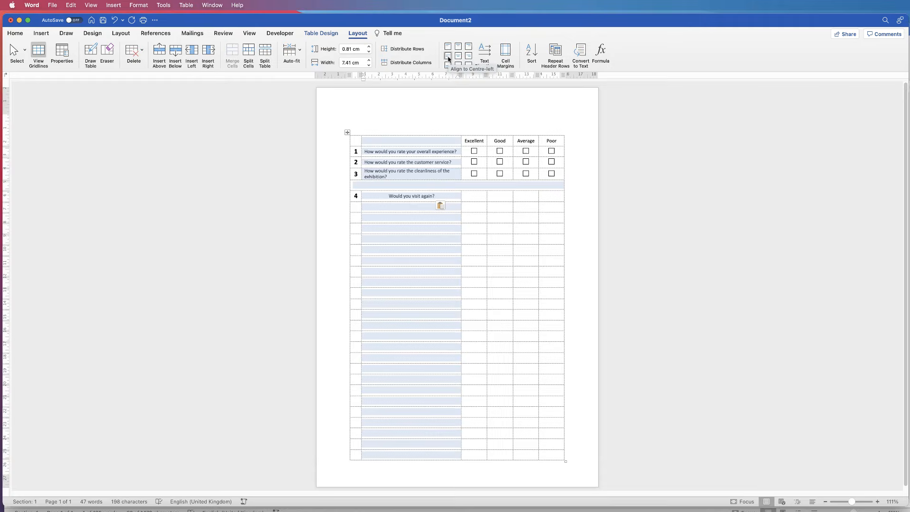
{"action": "left_click", "coordinate": [447, 57]}
{"action": "left_click", "coordinate": [545, 199]}
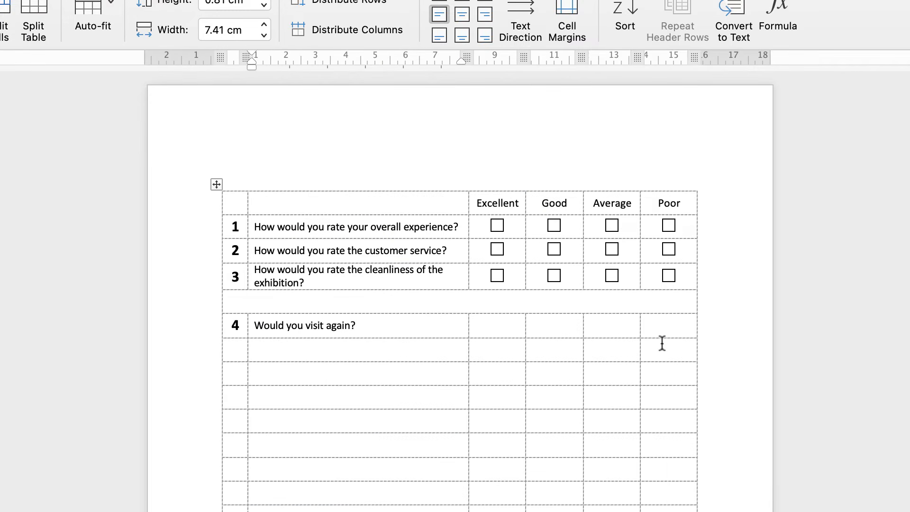
Enter Yes in question 4's Average column cell and No in the cell directly below it
{"action": "left_click", "coordinate": [615, 328]}
{"action": "type", "text": "Yes"}
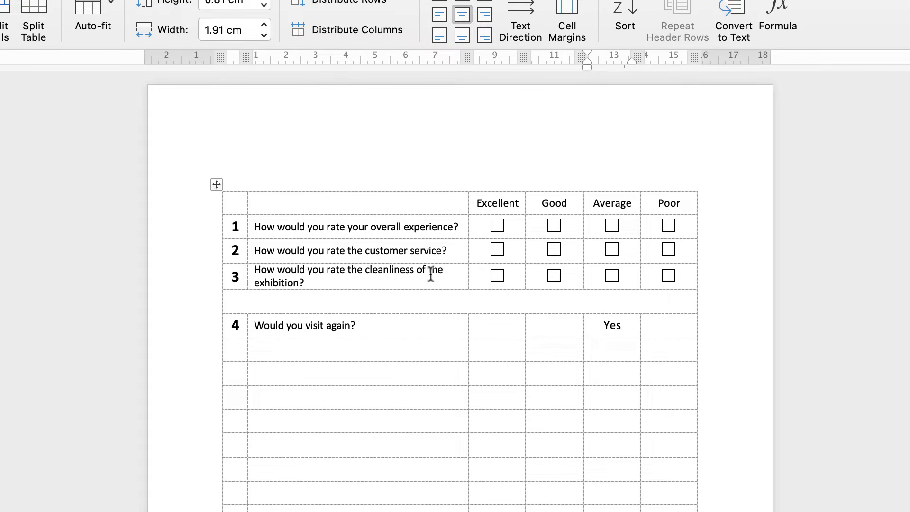
{"action": "left_click", "coordinate": [625, 355]}
Copy question 3's Poor checkbox into the cells beside Yes and No
{"action": "left_click_drag", "start_coordinate": [684, 273], "coordinate": [661, 275]}
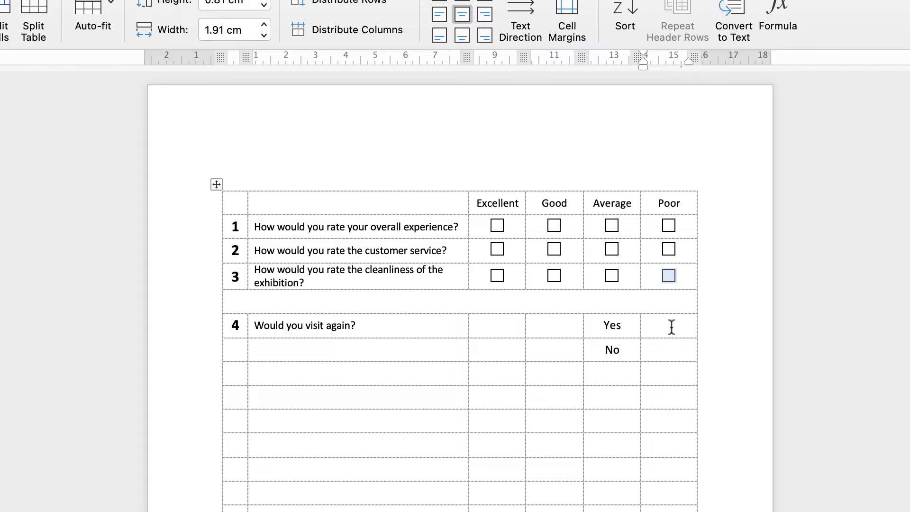
{"action": "left_click", "coordinate": [673, 328]}
{"action": "key", "text": "super+v"}
{"action": "key", "text": "super+v"}
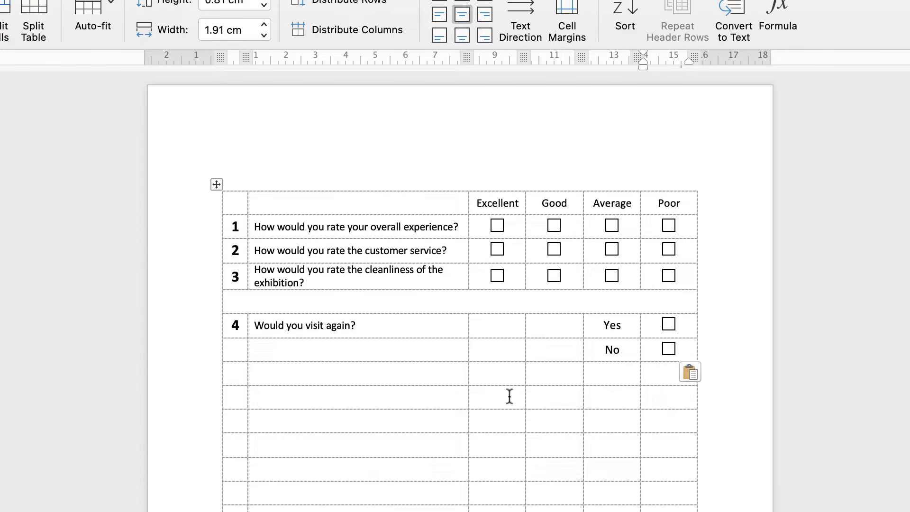
Merge question 4's text cell and its number cell each with the empty cell below
{"action": "left_click_drag", "start_coordinate": [372, 327], "coordinate": [377, 344]}
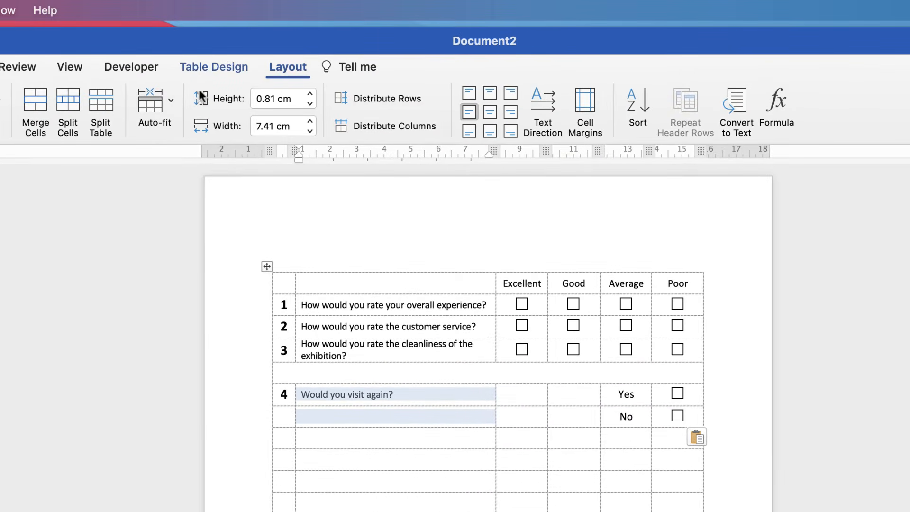
{"action": "left_click", "coordinate": [33, 107]}
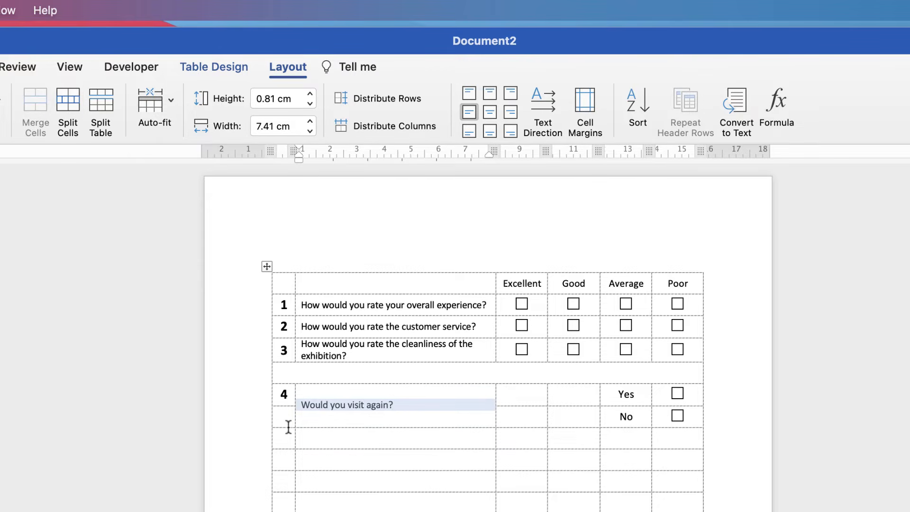
{"action": "left_click_drag", "start_coordinate": [282, 416], "coordinate": [293, 392]}
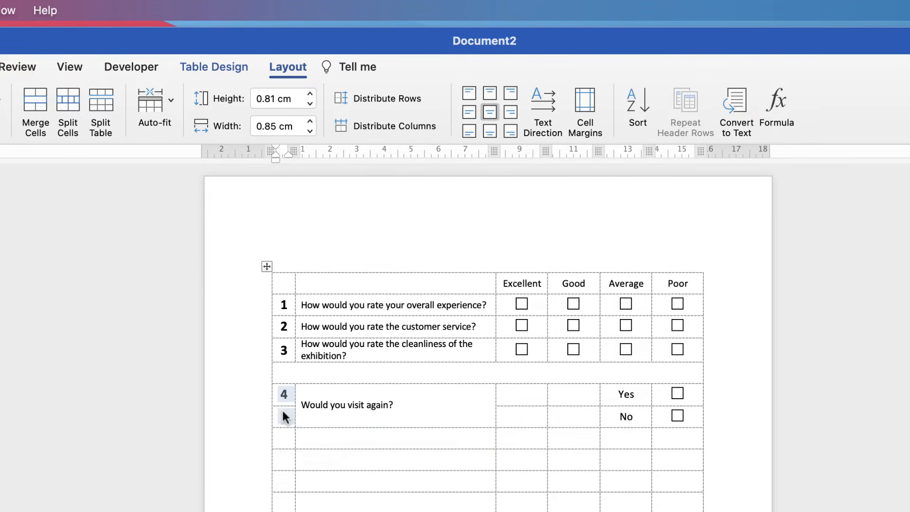
{"action": "left_click", "coordinate": [36, 102]}
{"action": "left_click", "coordinate": [451, 404]}
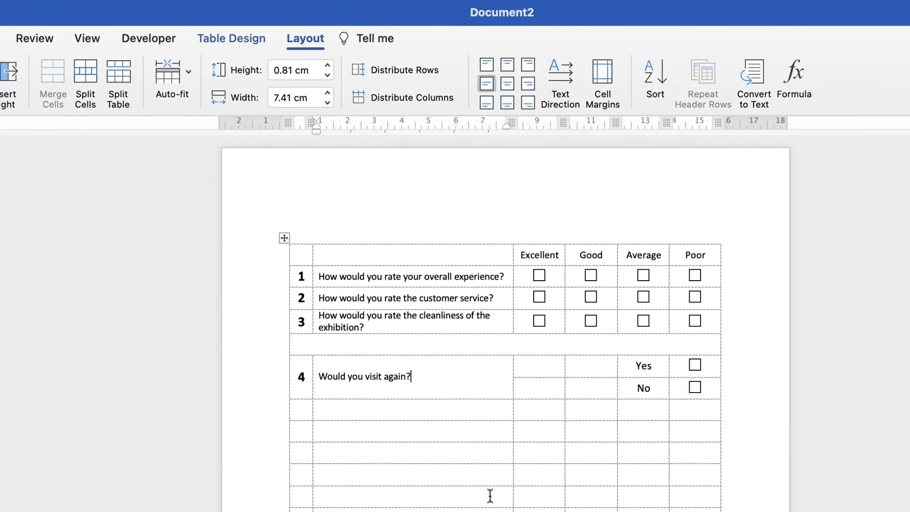
Check the layout in Document1, and merge the empty row below question 4 into one cell in Document2
{"action": "key", "text": "super+grave"}
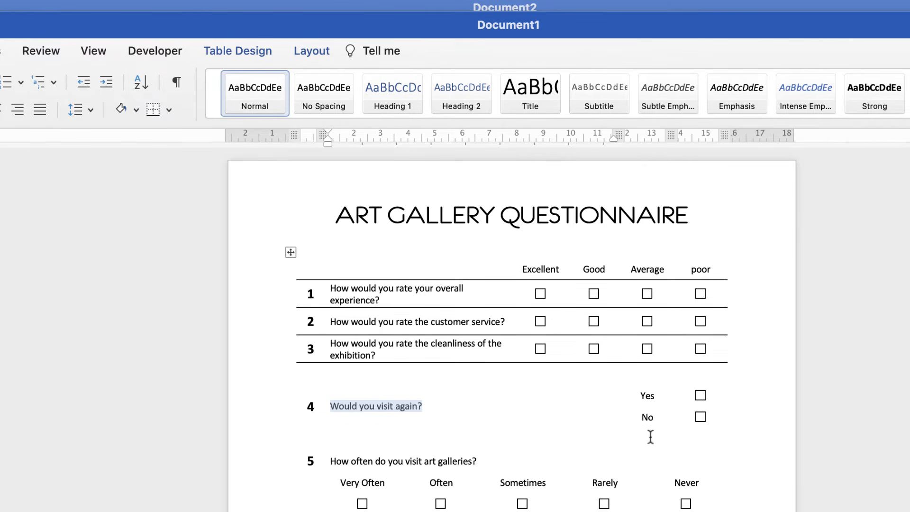
{"action": "key", "text": "super+grave"}
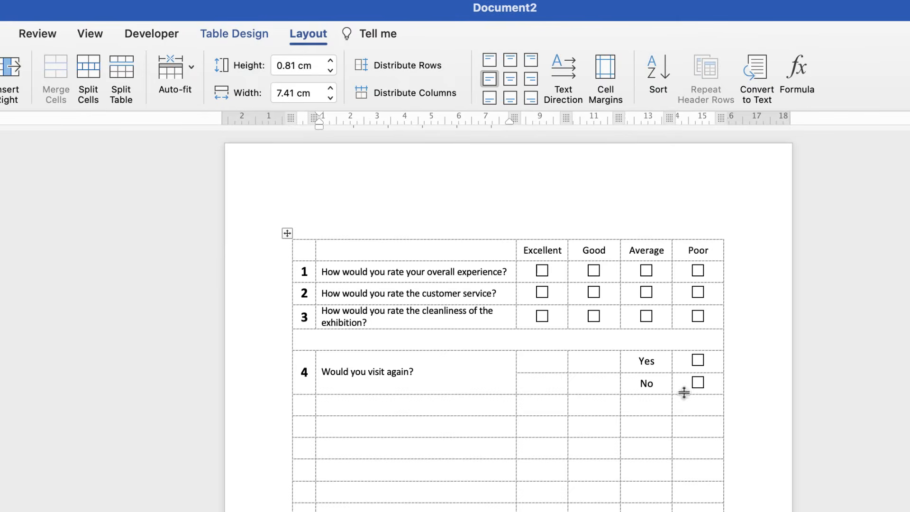
{"action": "left_click_drag", "start_coordinate": [691, 406], "coordinate": [315, 414]}
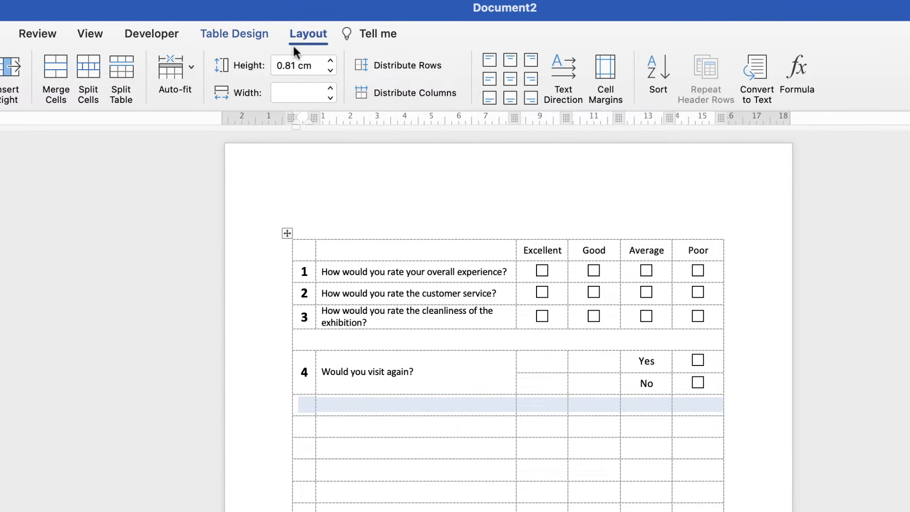
{"action": "left_click", "coordinate": [52, 79]}
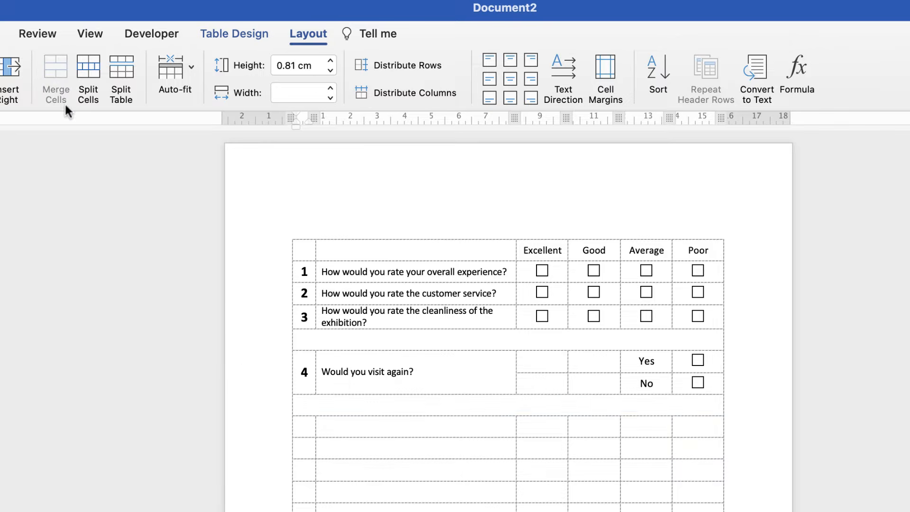
Number the next row 5 and copy its question "How often do you visit art galleries?" from Document1
{"action": "key", "text": "Down"}
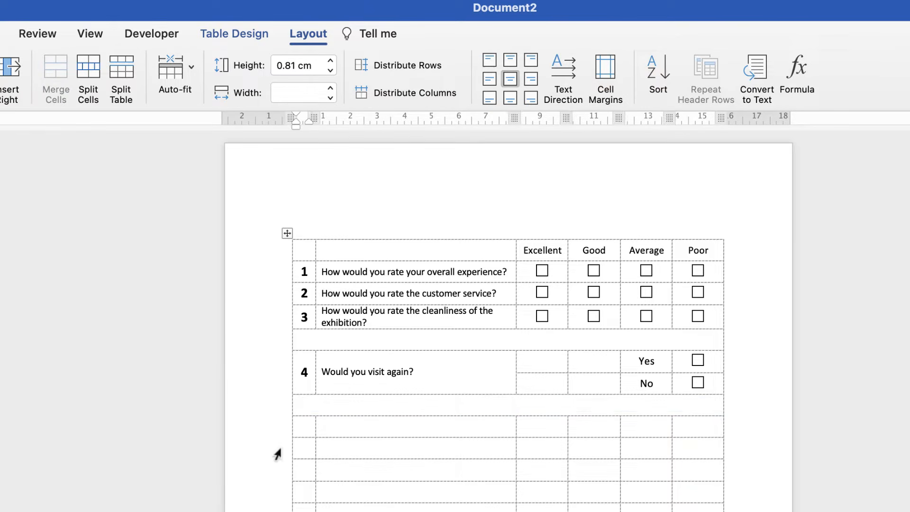
{"action": "type", "text": "5"}
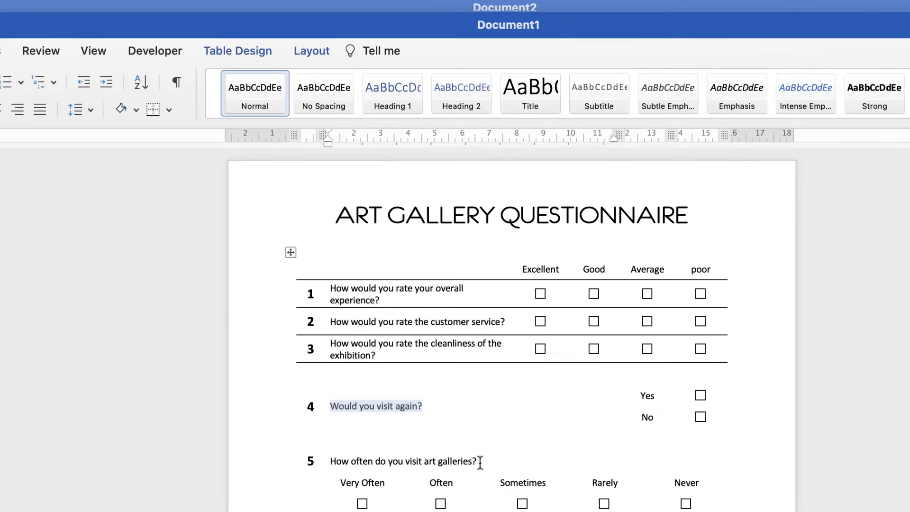
{"action": "left_click_drag", "start_coordinate": [481, 462], "coordinate": [344, 460]}
{"action": "key", "text": "cmd+c"}
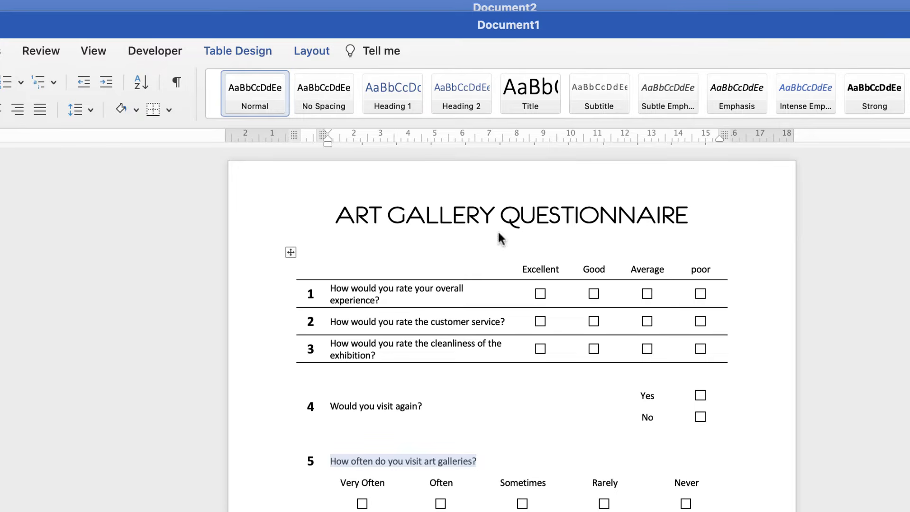
{"action": "left_click", "coordinate": [605, 6]}
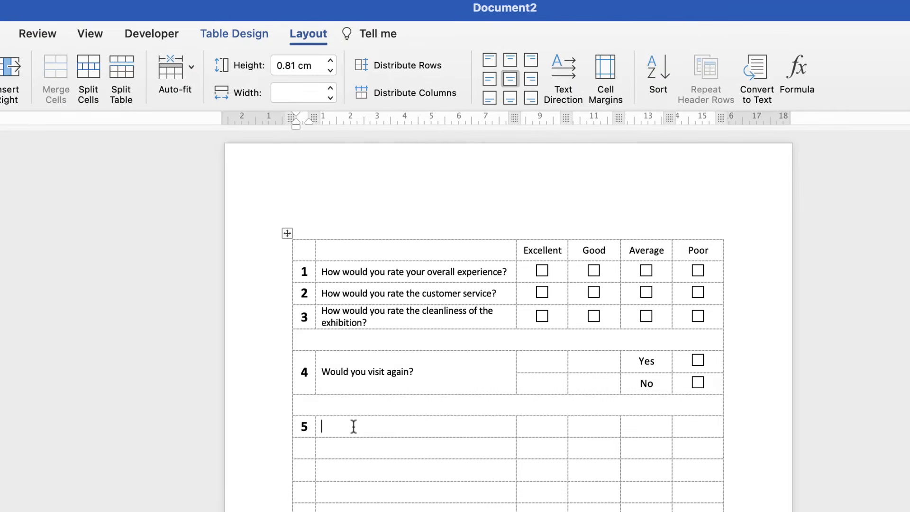
{"action": "key", "text": "cmd+v"}
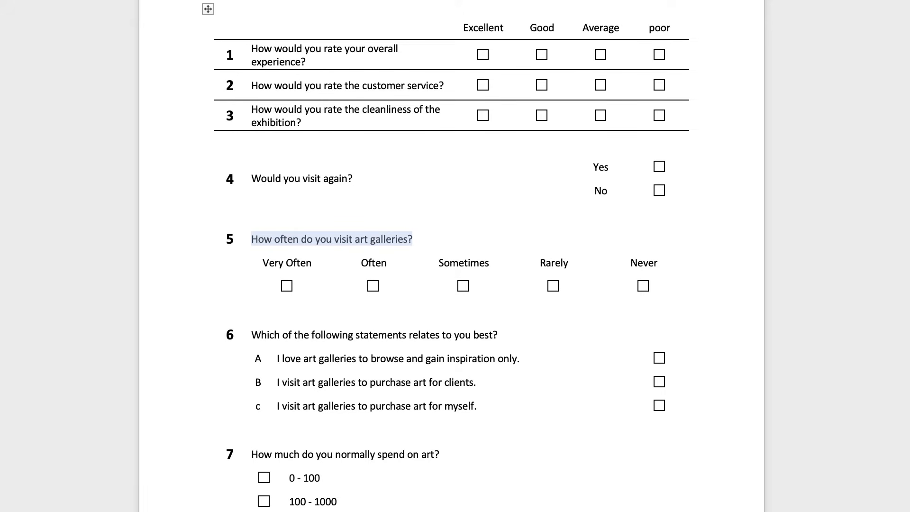
{"action": "key", "text": "super+v"}
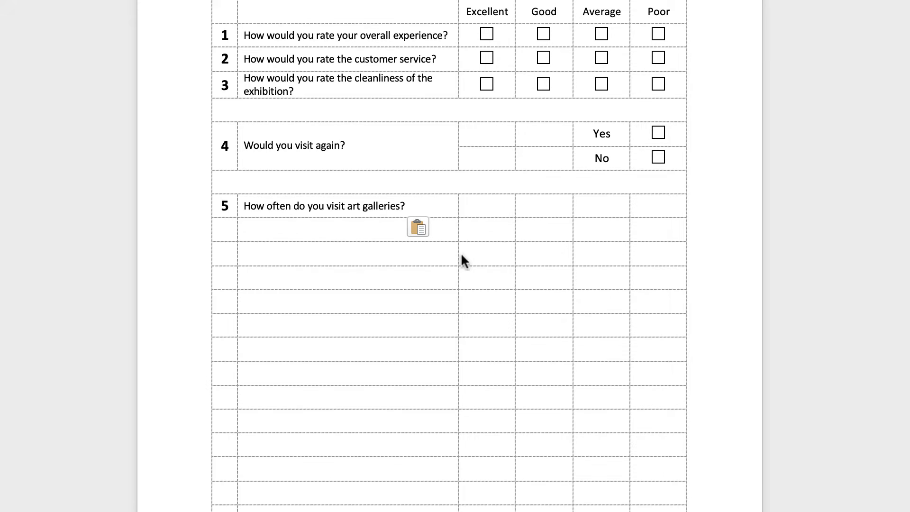
Shift the column borders in the two rows under question 5 to spread their five answer cells across the row
{"action": "left_click_drag", "start_coordinate": [646, 256], "coordinate": [389, 238]}
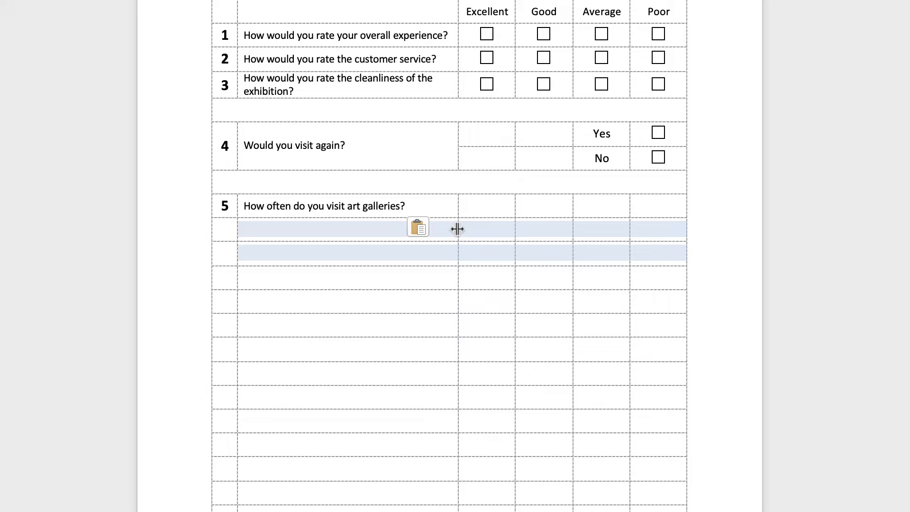
{"action": "left_click_drag", "start_coordinate": [458, 229], "coordinate": [307, 241]}
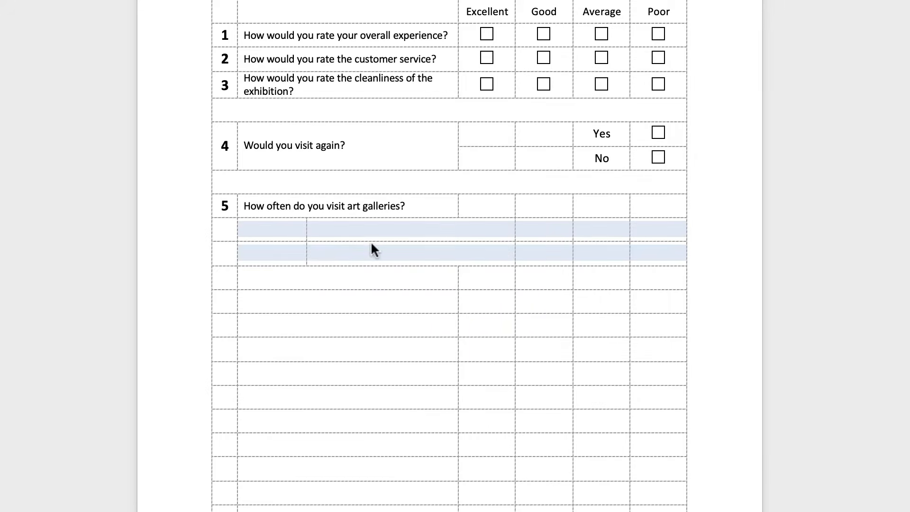
{"action": "left_click_drag", "start_coordinate": [513, 232], "coordinate": [421, 236]}
{"action": "left_click_drag", "start_coordinate": [572, 231], "coordinate": [527, 232]}
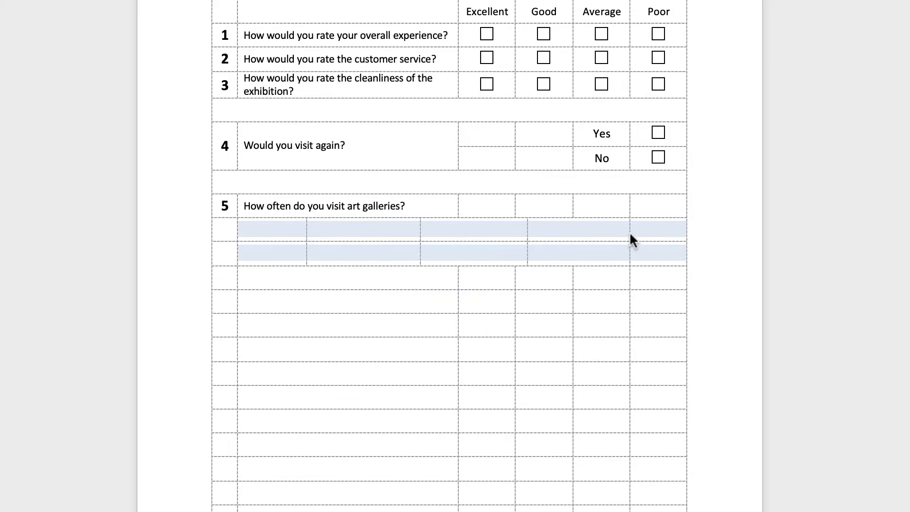
{"action": "left_click_drag", "start_coordinate": [629, 232], "coordinate": [609, 235]}
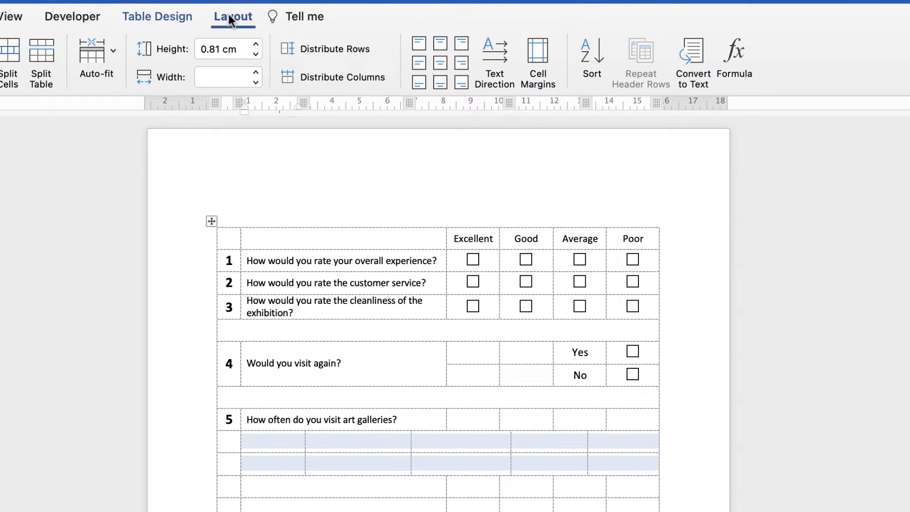
Distribute the five answer columns under question 5 evenly and copy the labels Very Often, Often, Sometimes, Rarely and Never from Document1 into the upper row
{"action": "left_click", "coordinate": [309, 80]}
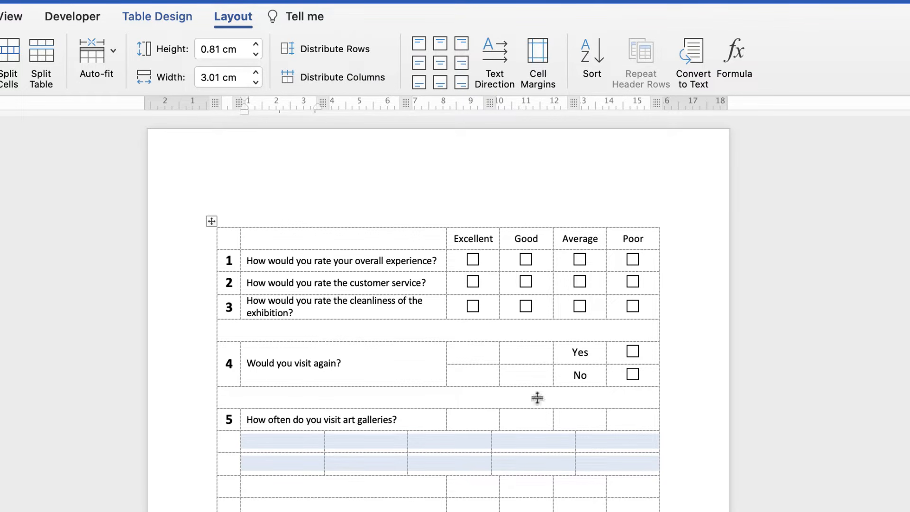
{"action": "left_click", "coordinate": [597, 467]}
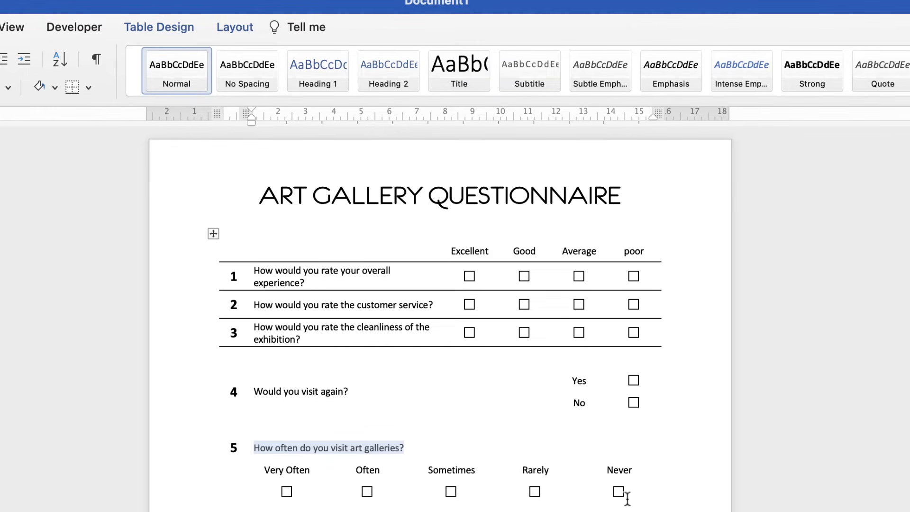
{"action": "left_click_drag", "start_coordinate": [639, 470], "coordinate": [278, 474]}
{"action": "key", "text": "super+c"}
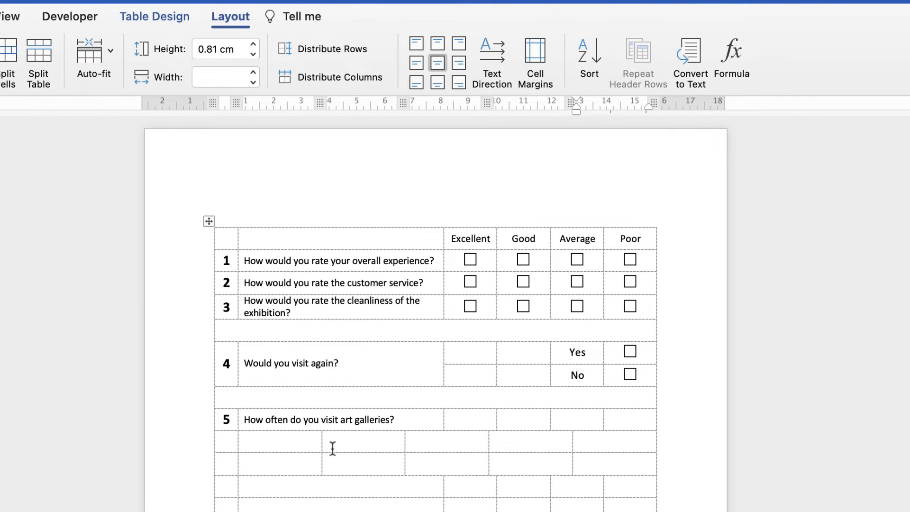
{"action": "left_click", "coordinate": [306, 443]}
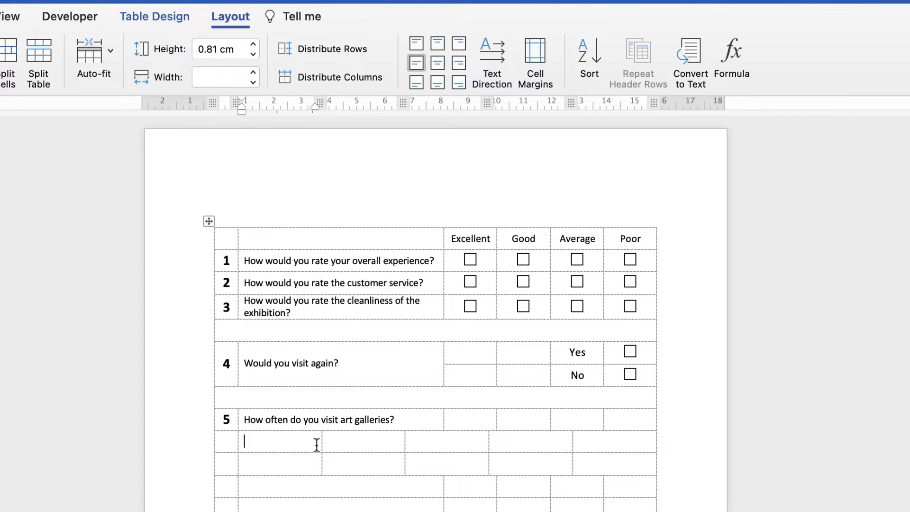
{"action": "key", "text": "super+v"}
{"action": "left_click", "coordinate": [309, 461]}
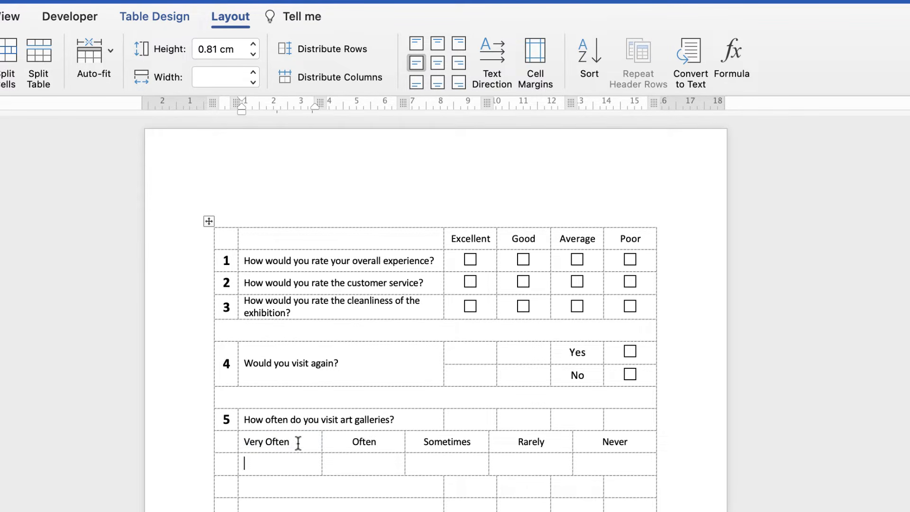
Center the Very Often label horizontally and vertically in its cell
{"action": "left_click_drag", "start_coordinate": [298, 443], "coordinate": [244, 440]}
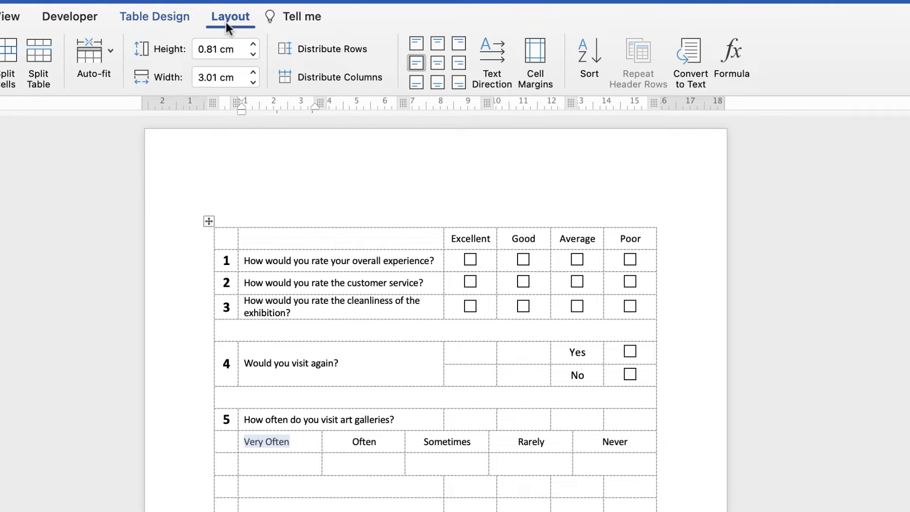
{"action": "left_click", "coordinate": [442, 66]}
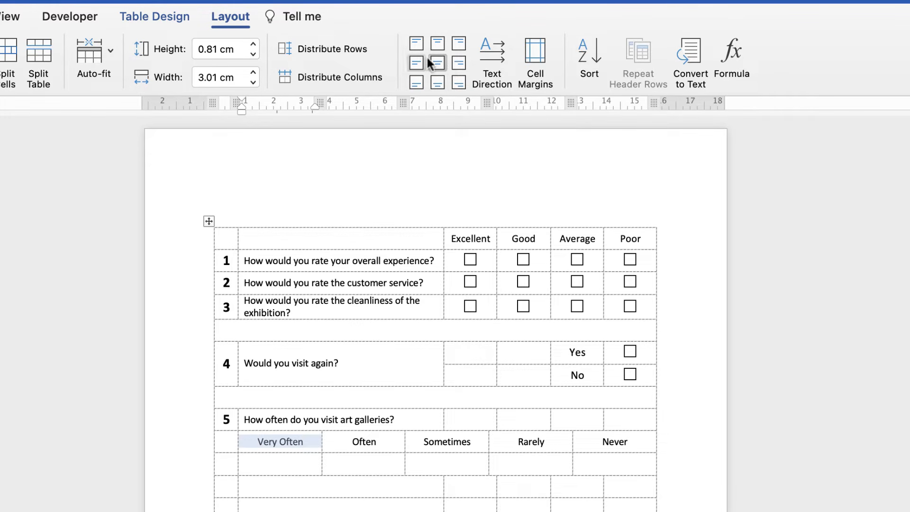
{"action": "left_click", "coordinate": [359, 466]}
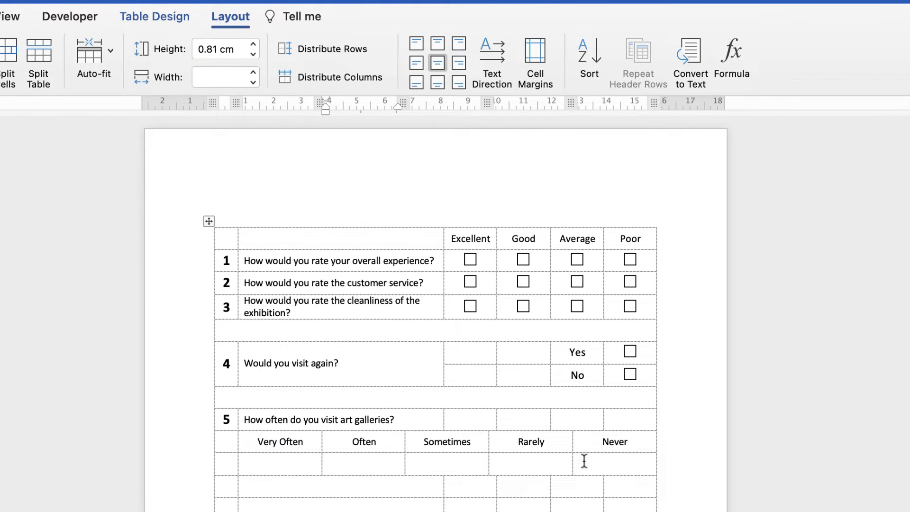
Copy question 4's No checkbox into the five cells below question 5's frequency labels
{"action": "left_click", "coordinate": [630, 374]}
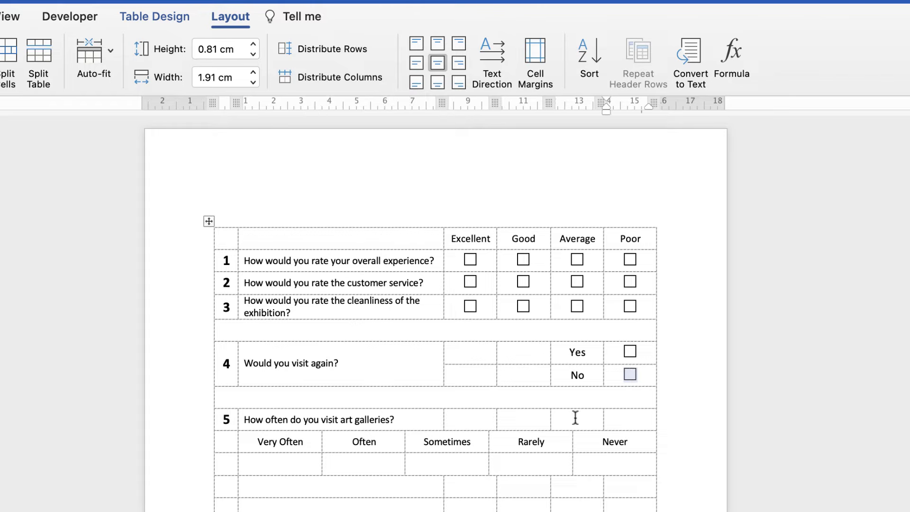
{"action": "left_click", "coordinate": [310, 466]}
{"action": "key", "text": "super+v"}
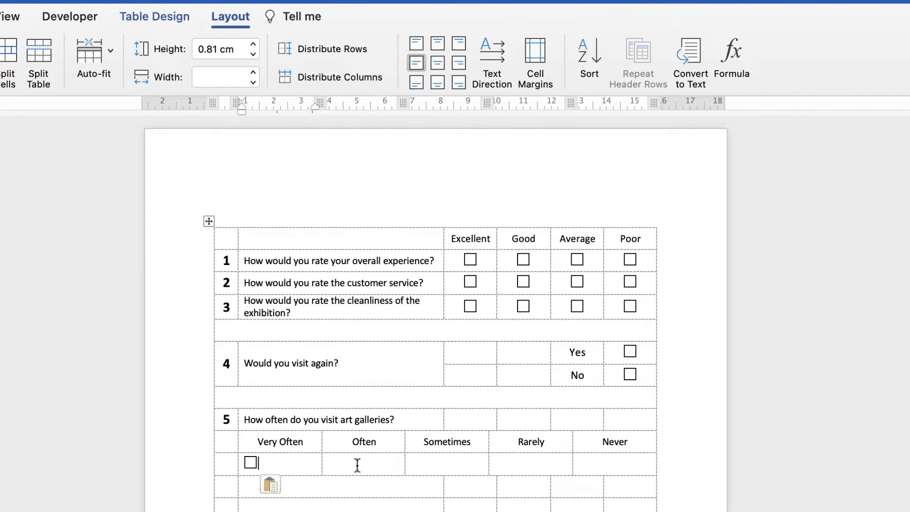
{"action": "key", "text": "super+v"}
{"action": "left_click", "coordinate": [447, 467]}
{"action": "key", "text": "super+v"}
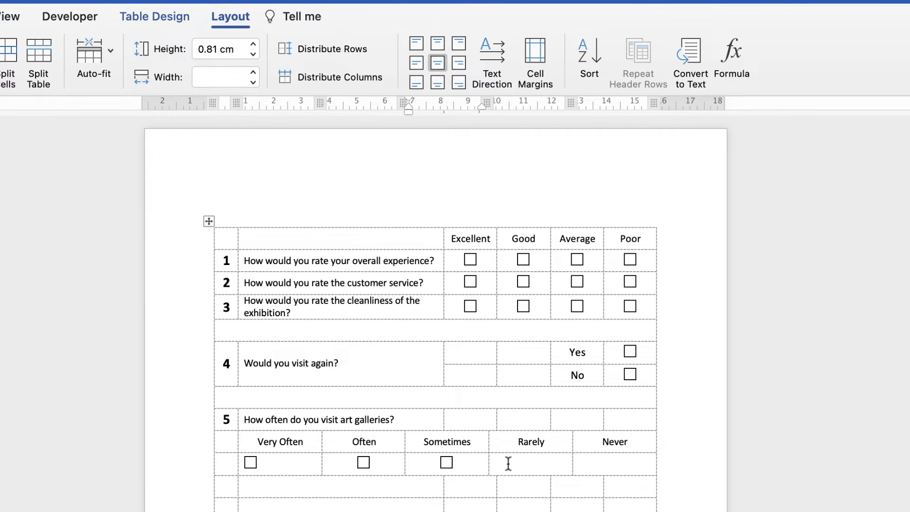
{"action": "left_click", "coordinate": [518, 466]}
{"action": "key", "text": "super+v"}
{"action": "left_click", "coordinate": [604, 465]}
{"action": "key", "text": "super+v"}
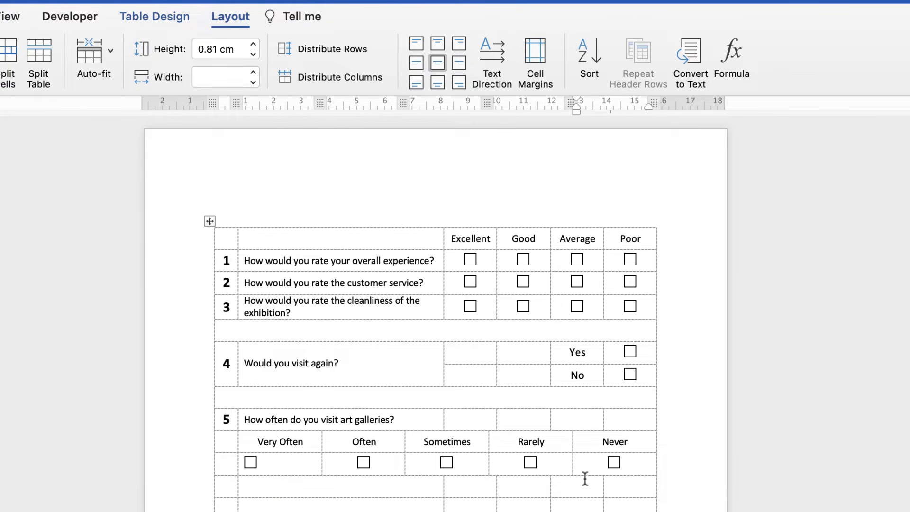
Center the checkbox under Very Often in its cell
{"action": "left_click", "coordinate": [265, 463]}
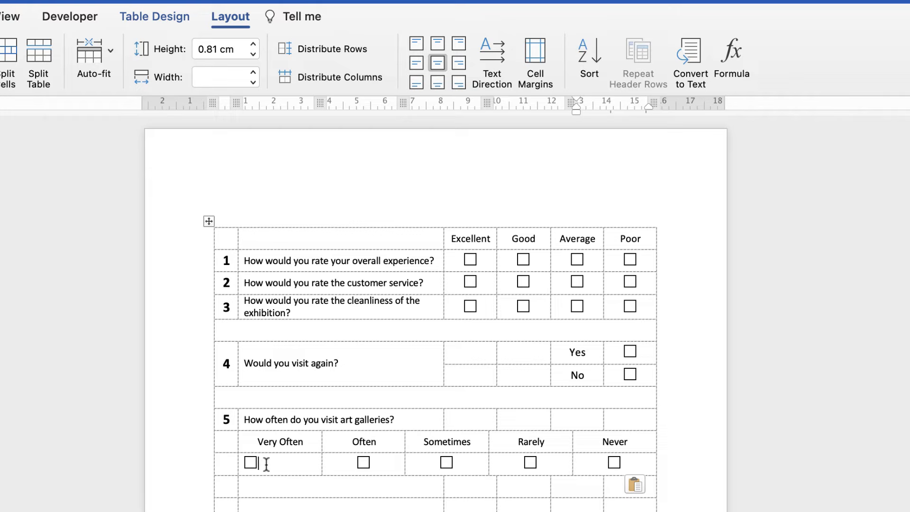
{"action": "left_click_drag", "start_coordinate": [273, 466], "coordinate": [238, 463]}
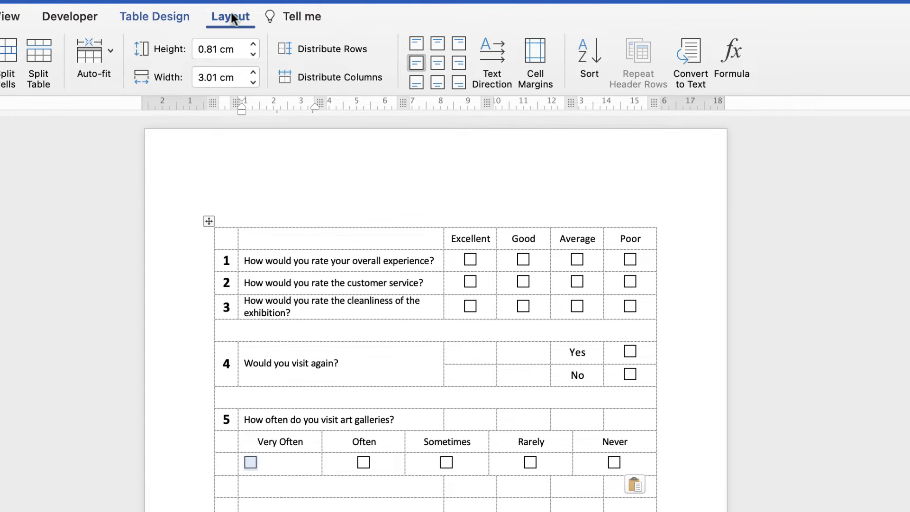
{"action": "left_click", "coordinate": [434, 65]}
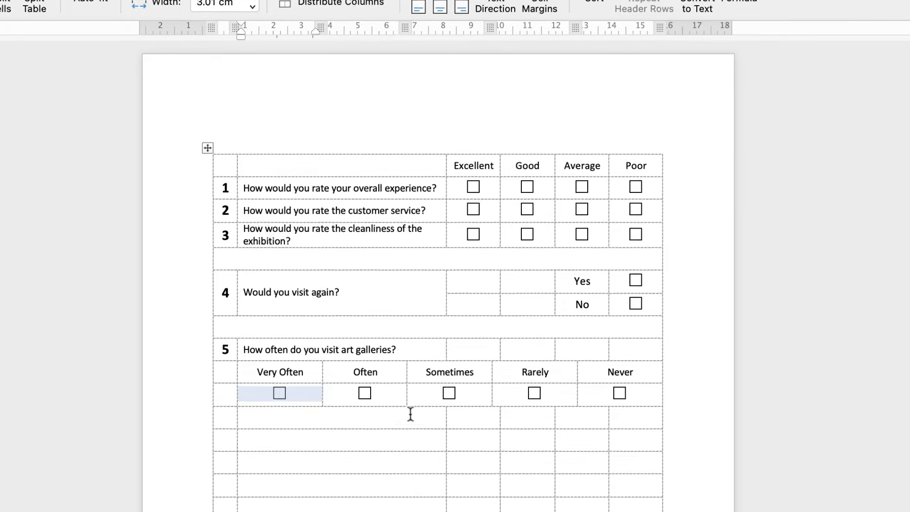
Merge the empty row below question 5's checkboxes into a single cell
{"action": "left_click", "coordinate": [411, 487]}
{"action": "left_click_drag", "start_coordinate": [629, 486], "coordinate": [608, 490]}
{"action": "left_click_drag", "start_coordinate": [631, 179], "coordinate": [463, 191]}
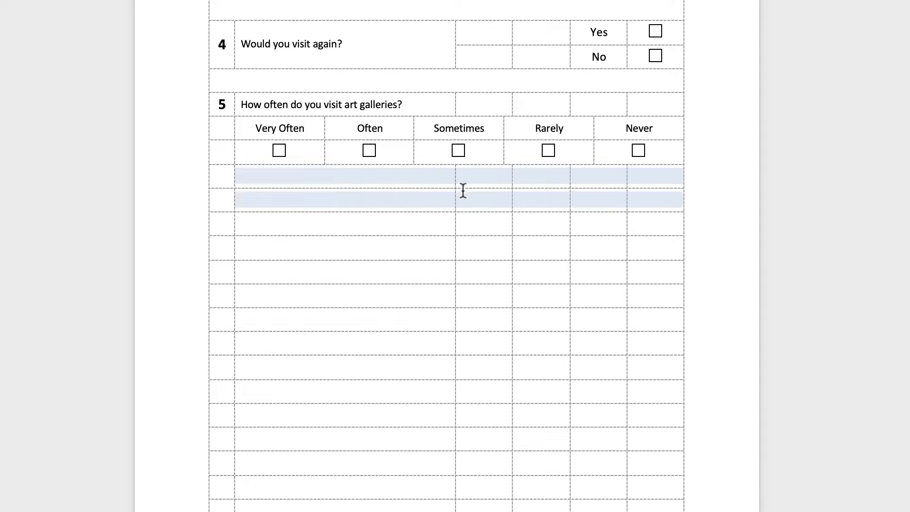
{"action": "left_click_drag", "start_coordinate": [364, 192], "coordinate": [304, 183]}
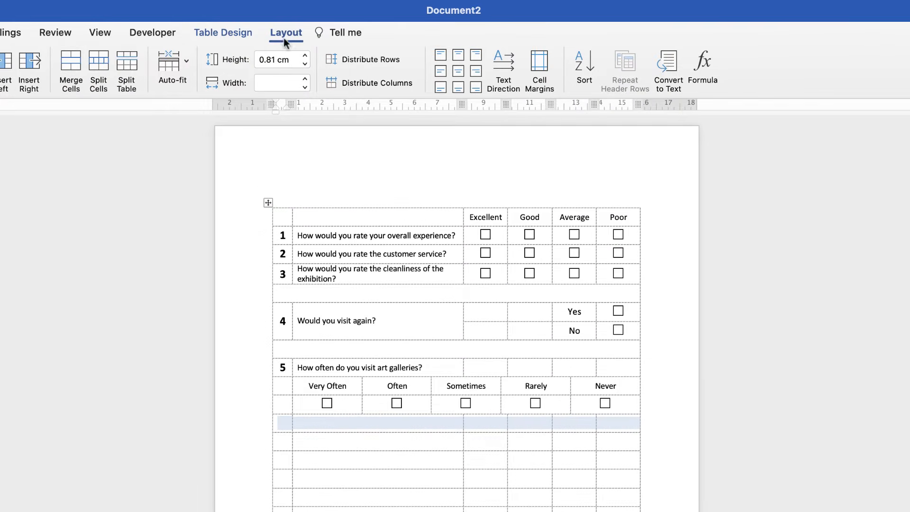
{"action": "left_click", "coordinate": [67, 70]}
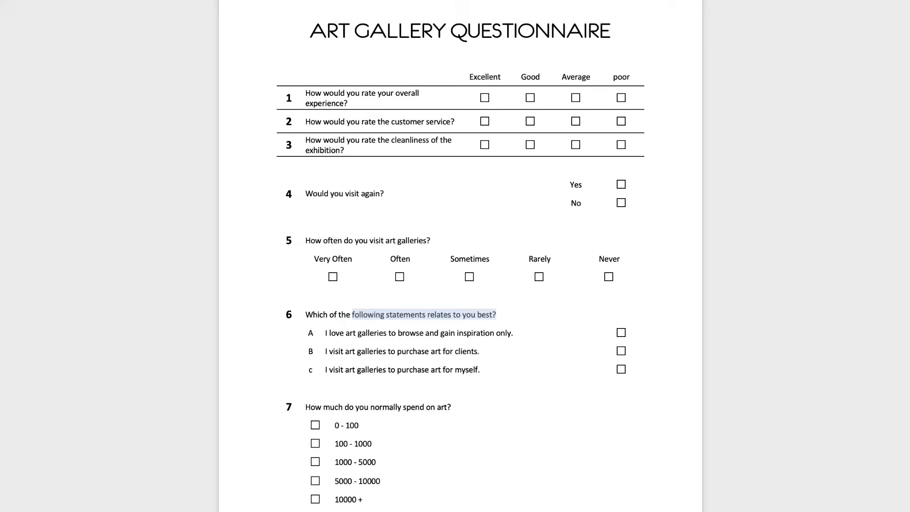
Number the next row 6 and copy its question "Which of the following statements relates to you best?" from Document1
{"action": "left_click_drag", "start_coordinate": [352, 315], "coordinate": [305, 315]}
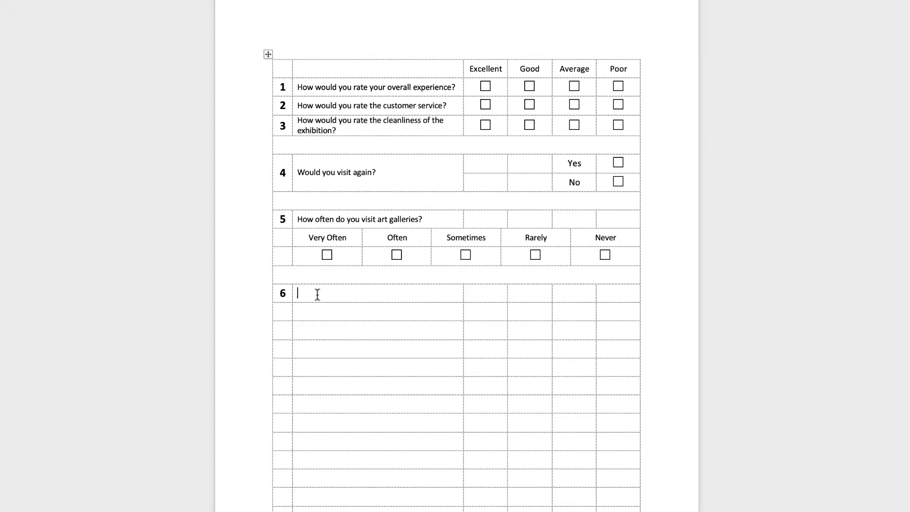
{"action": "type", "text": "Which of the following statements relates to you best?"}
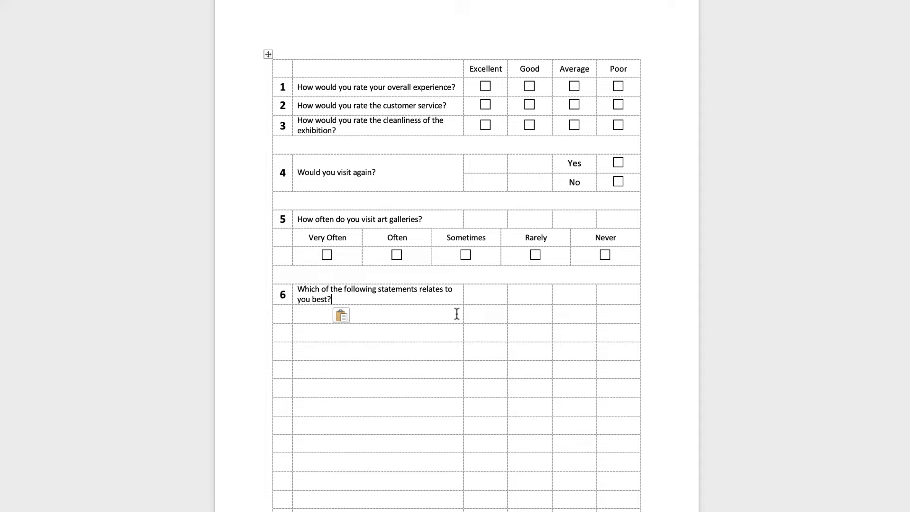
Narrow the first answer column in the three rows under question 6 and copy the lettered statements A, B and c from Document1 into them
{"action": "left_click_drag", "start_coordinate": [458, 314], "coordinate": [608, 351]}
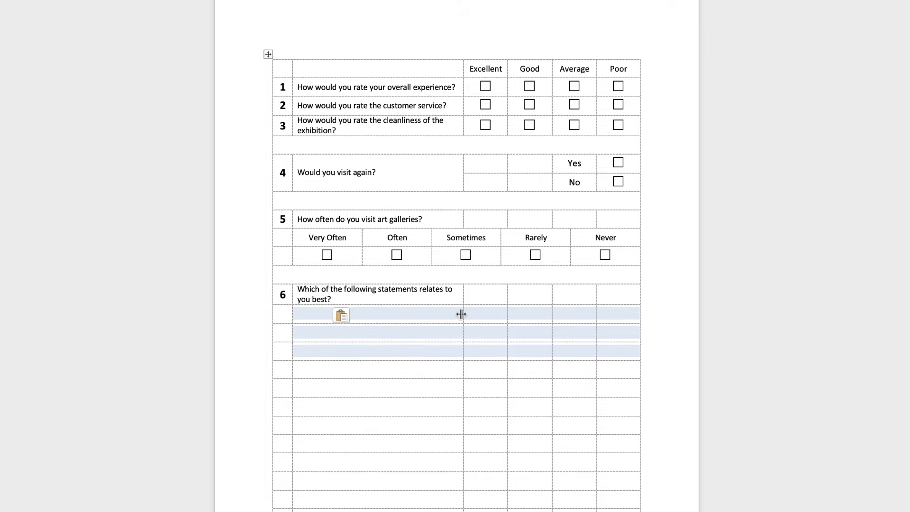
{"action": "left_click_drag", "start_coordinate": [463, 313], "coordinate": [322, 319]}
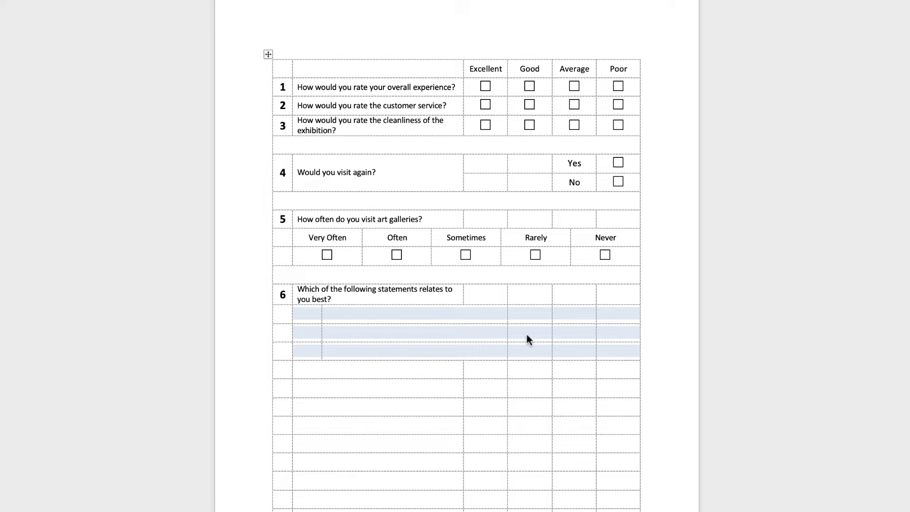
{"action": "left_click", "coordinate": [307, 316]}
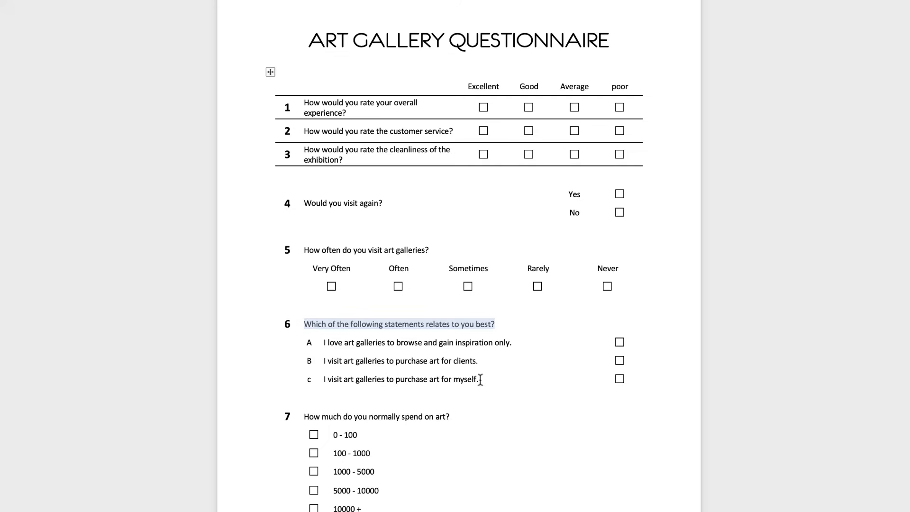
{"action": "left_click_drag", "start_coordinate": [480, 378], "coordinate": [304, 343]}
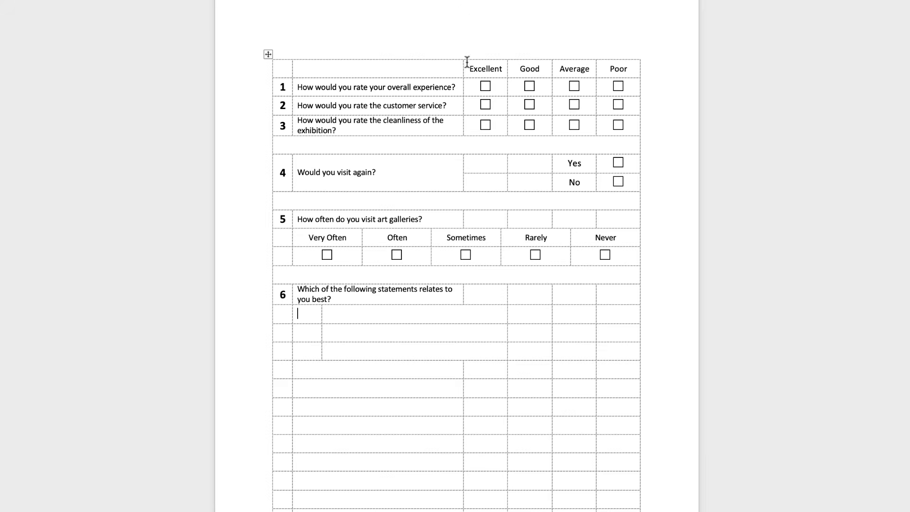
{"action": "type", "text": "A\tI love art galleries to browse and gain inspiration only. B\tI visit art galleries to purchase art for clients. c\tI visit art galleries to purchase art for myself."}
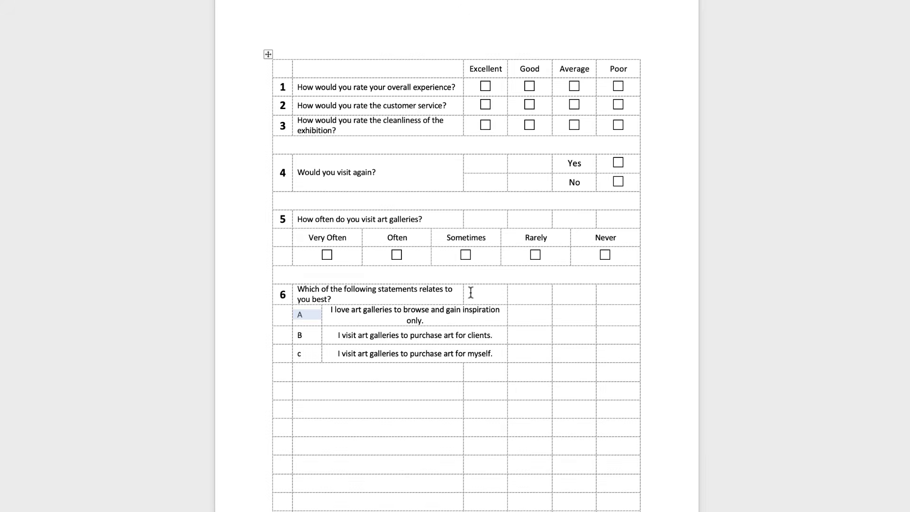
Merge question 6's text cell with the empty cells in its row, and each statement's cell with the adjacent empty cell
{"action": "left_click_drag", "start_coordinate": [609, 292], "coordinate": [449, 302]}
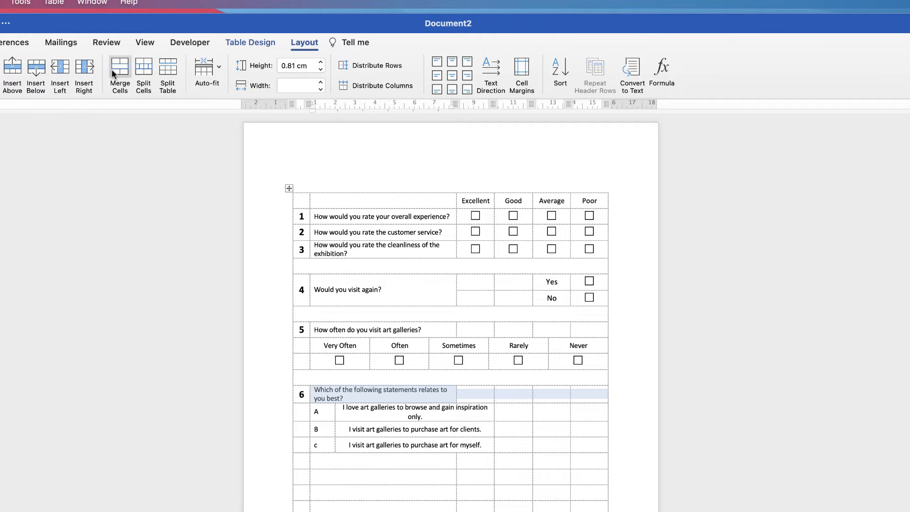
{"action": "left_click", "coordinate": [116, 73]}
{"action": "left_click_drag", "start_coordinate": [520, 407], "coordinate": [478, 411]}
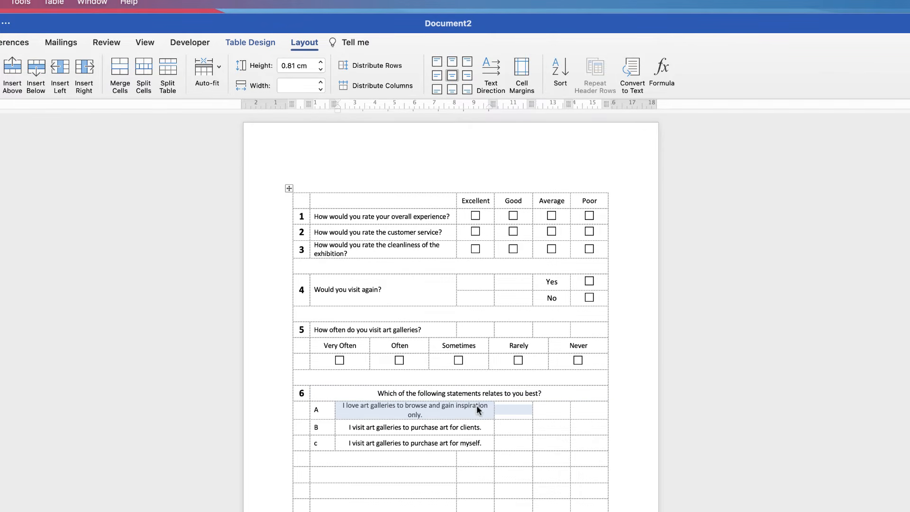
{"action": "left_click", "coordinate": [121, 78]}
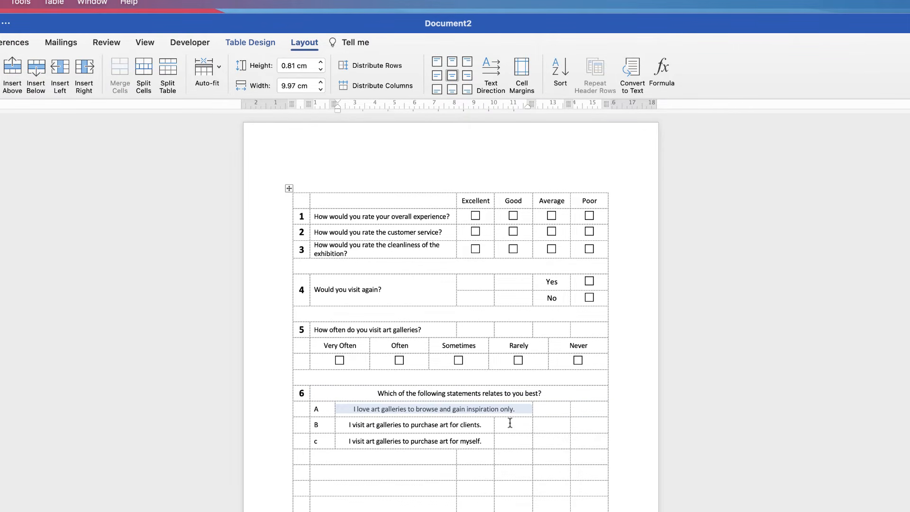
{"action": "left_click_drag", "start_coordinate": [513, 424], "coordinate": [472, 445]}
{"action": "left_click", "coordinate": [119, 73]}
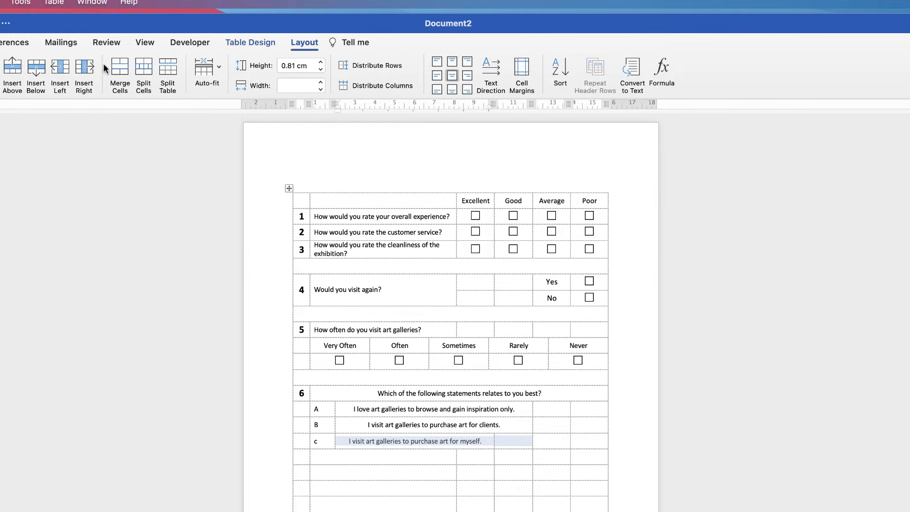
{"action": "left_click", "coordinate": [125, 83]}
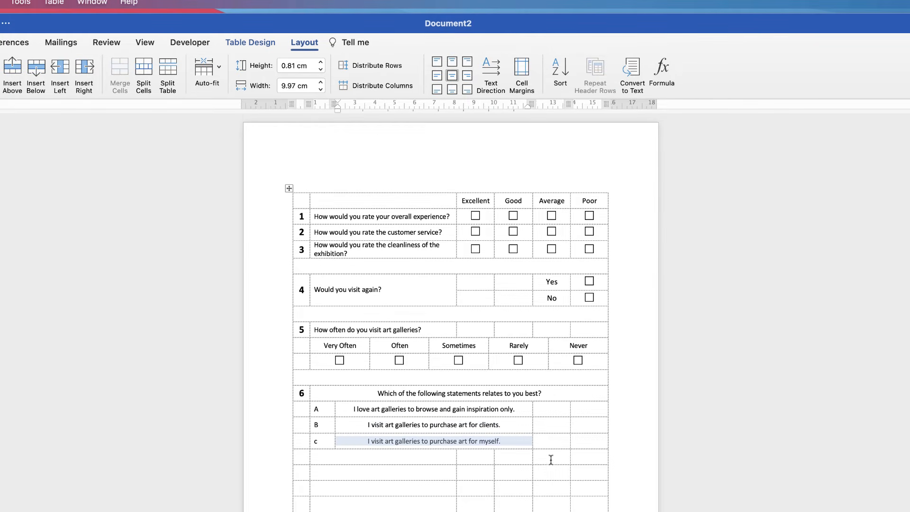
Align question 6's text and its three statements to the left, vertically centered
{"action": "left_click_drag", "start_coordinate": [519, 408], "coordinate": [518, 443]}
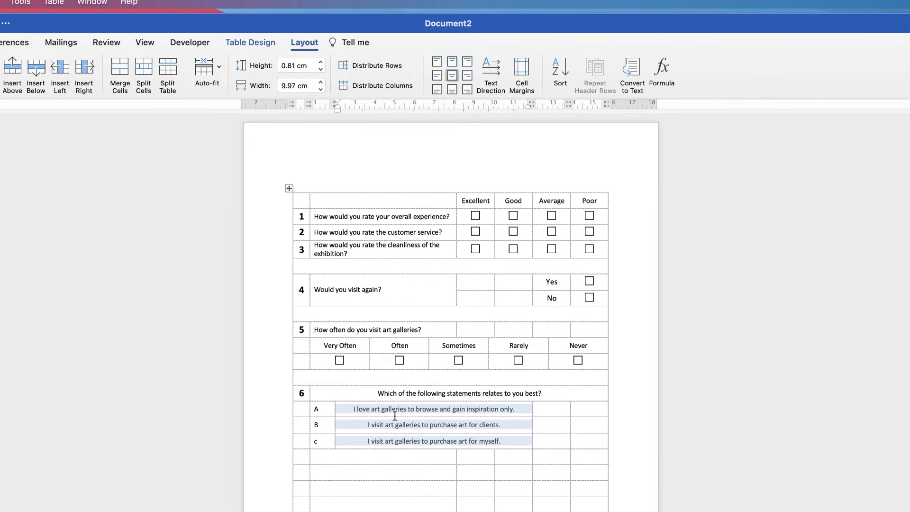
{"action": "left_click_drag", "start_coordinate": [369, 391], "coordinate": [387, 437]}
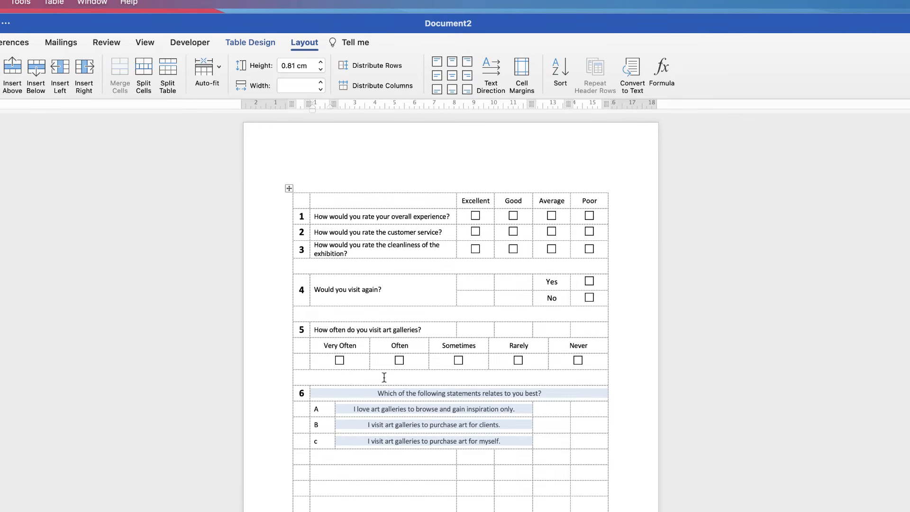
{"action": "left_click", "coordinate": [436, 77]}
{"action": "left_click", "coordinate": [518, 430]}
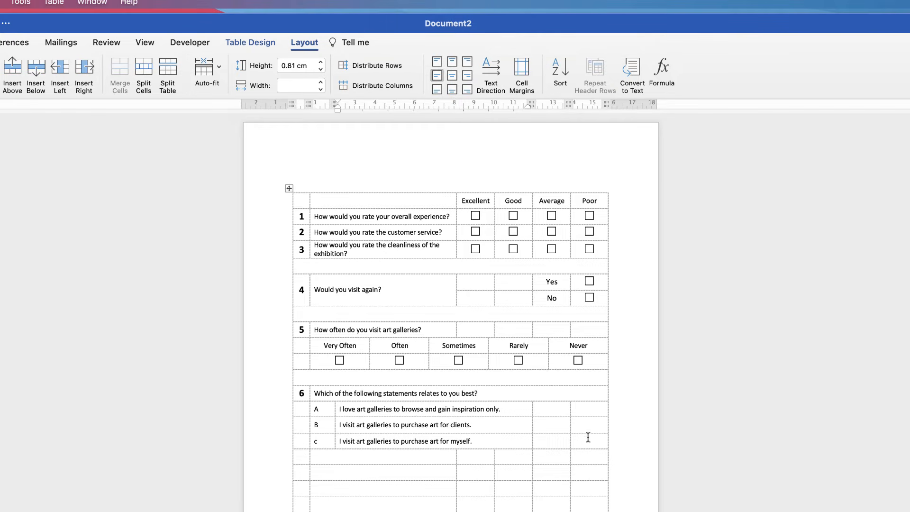
Copy the checkbox under "Never" into the last column of statement rows A, B and c of question 6
{"action": "left_click", "coordinate": [578, 361]}
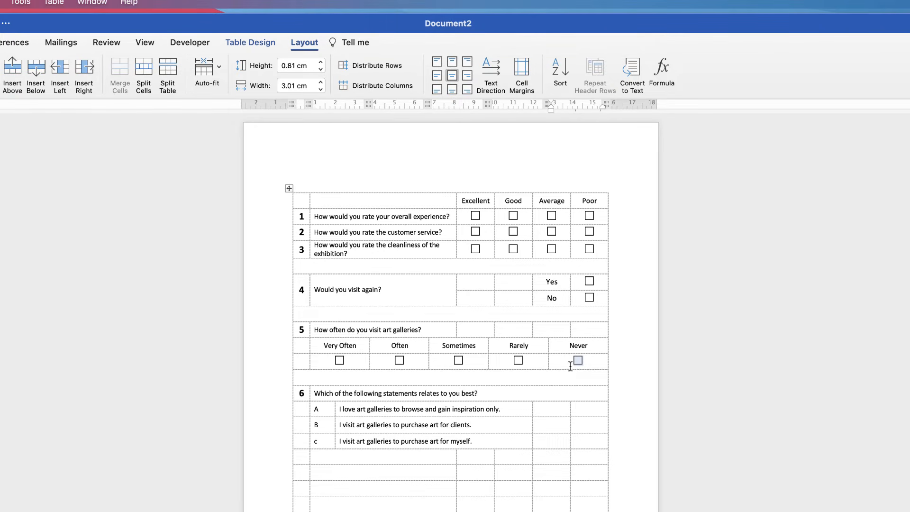
{"action": "left_click", "coordinate": [589, 408]}
{"action": "key", "text": "super+v"}
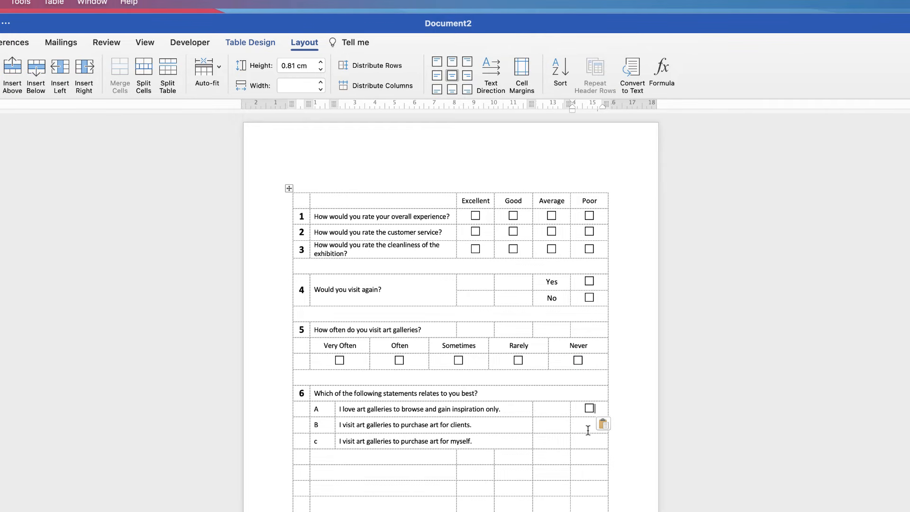
{"action": "key", "text": "super+v"}
{"action": "key", "text": "super+v"}
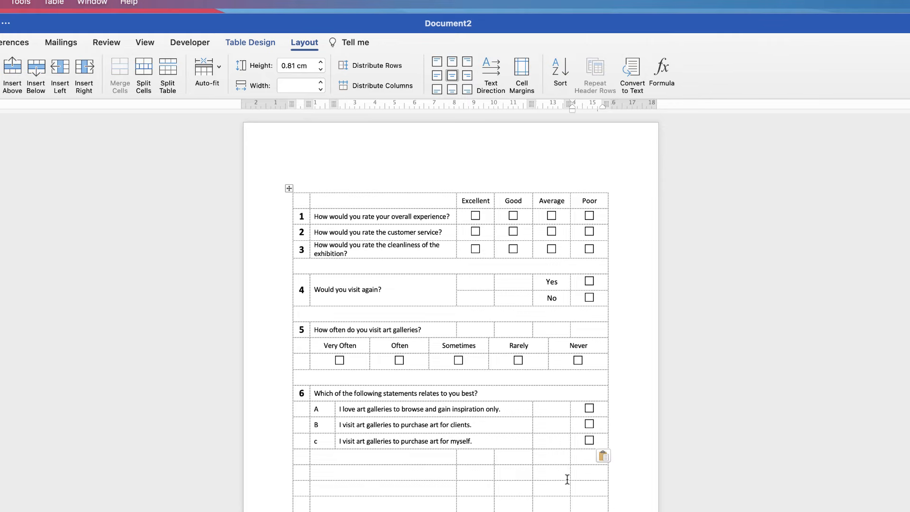
Merge all cells of the empty row below question 6's statements into one blank spacer row
{"action": "left_click_drag", "start_coordinate": [578, 456], "coordinate": [310, 454]}
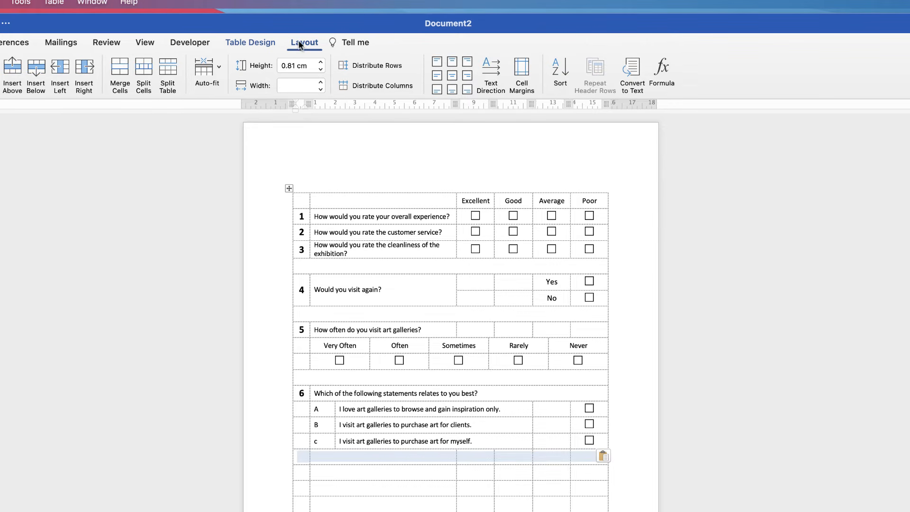
{"action": "left_click", "coordinate": [118, 79]}
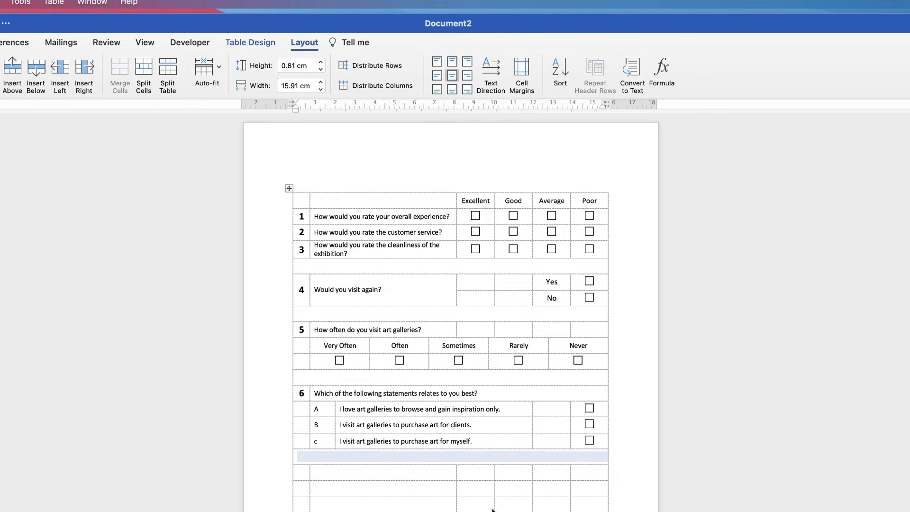
{"action": "left_click", "coordinate": [452, 473]}
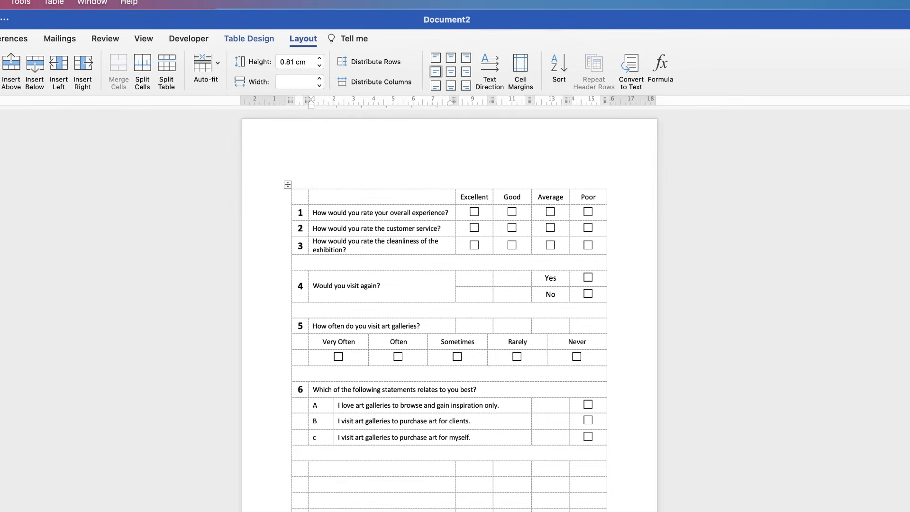
Number the next row 7 and copy its question "How much do you normally spend on art?" from Document1
{"action": "key", "text": "super+grave"}
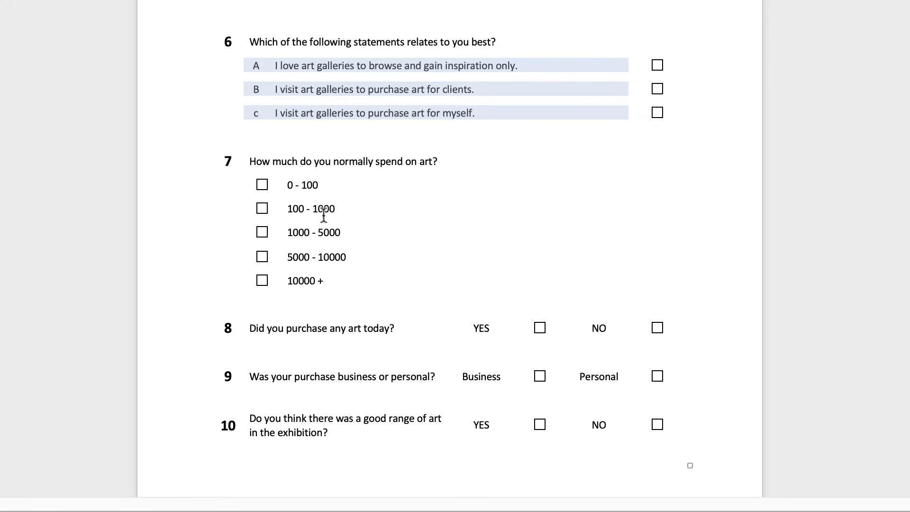
{"action": "left_click_drag", "start_coordinate": [441, 162], "coordinate": [253, 157]}
{"action": "key", "text": "super+c"}
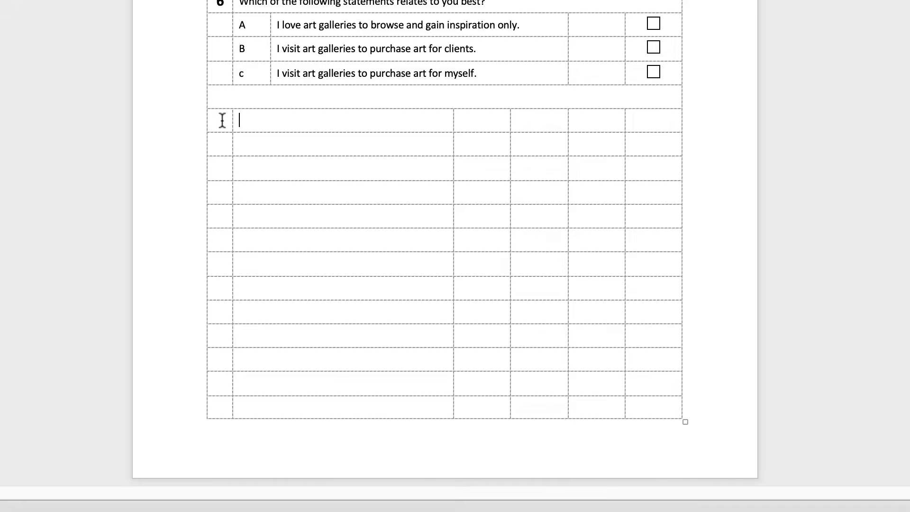
{"action": "left_click", "coordinate": [219, 126]}
{"action": "type", "text": "7"}
{"action": "key", "text": "super+v"}
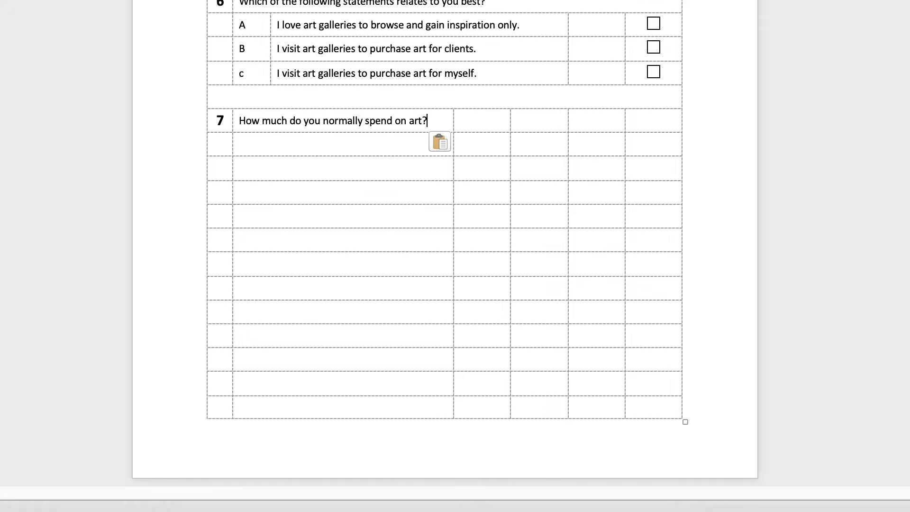
Narrow the first answer column in the five rows under question 7 to line up with the lettered column of question 6
{"action": "key", "text": "Down"}
{"action": "key", "text": "shift+Down"}
{"action": "key", "text": "shift+Down"}
{"action": "key", "text": "shift+Down"}
{"action": "key", "text": "shift+Down"}
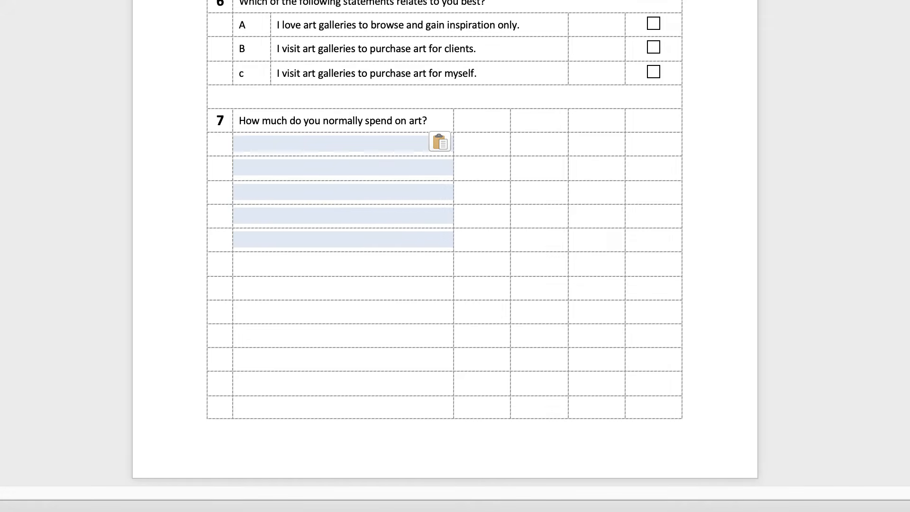
{"action": "key", "text": "shift+Right"}
{"action": "key", "text": "shift+Right"}
{"action": "key", "text": "shift+Right"}
{"action": "key", "text": "shift+Right"}
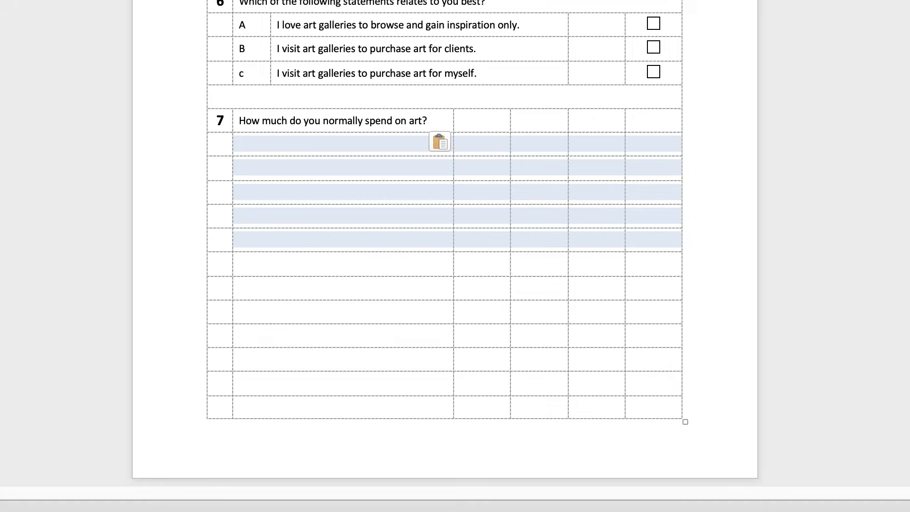
{"action": "left_click_drag", "start_coordinate": [453, 192], "coordinate": [271, 192]}
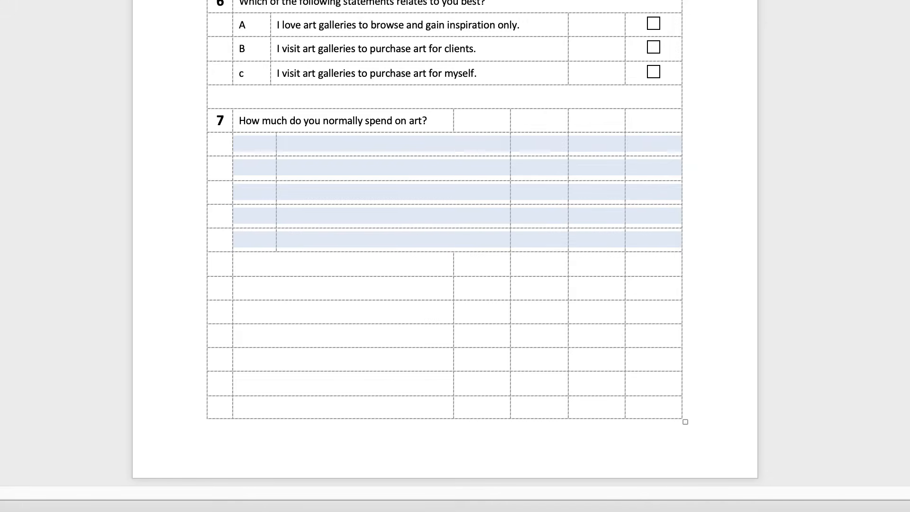
{"action": "left_click_drag", "start_coordinate": [276, 192], "coordinate": [271, 192]}
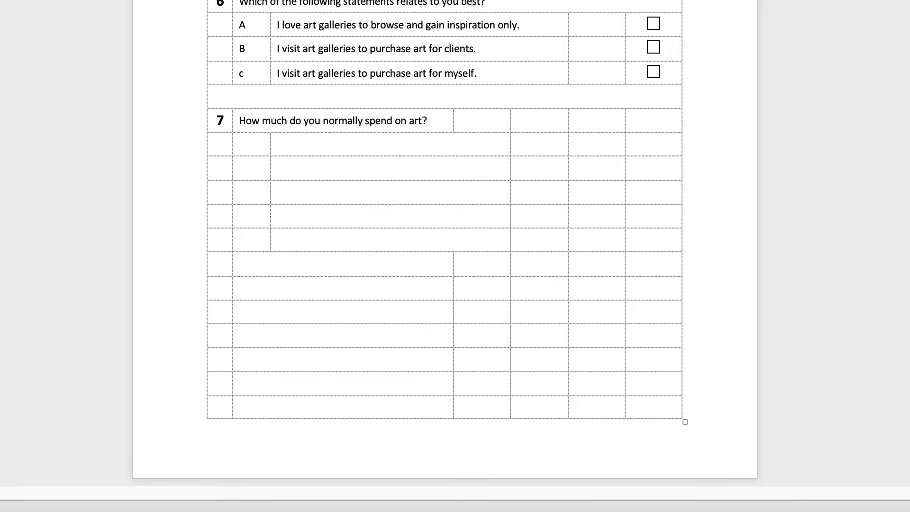
Copy a checkbox from question 6 into each of the five narrow cells under question 7
{"action": "left_click_drag", "start_coordinate": [251, 216], "coordinate": [251, 240]}
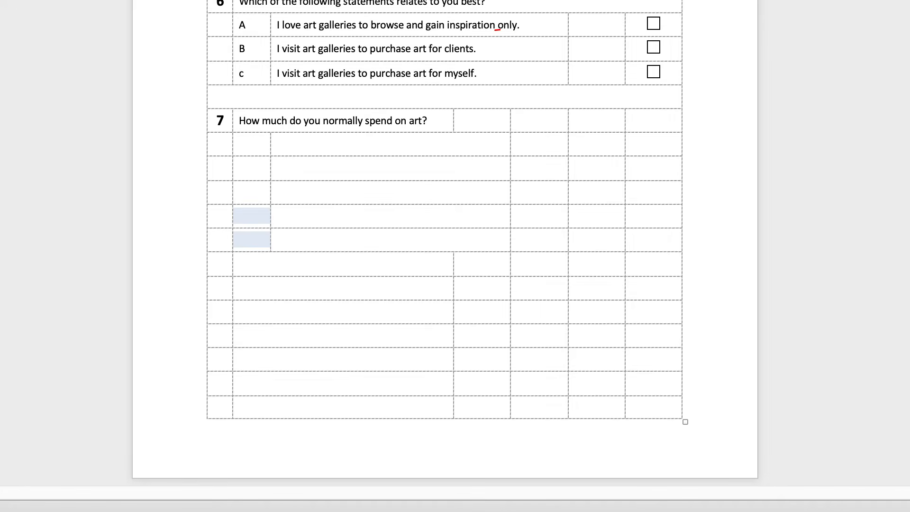
{"action": "left_click", "coordinate": [654, 23]}
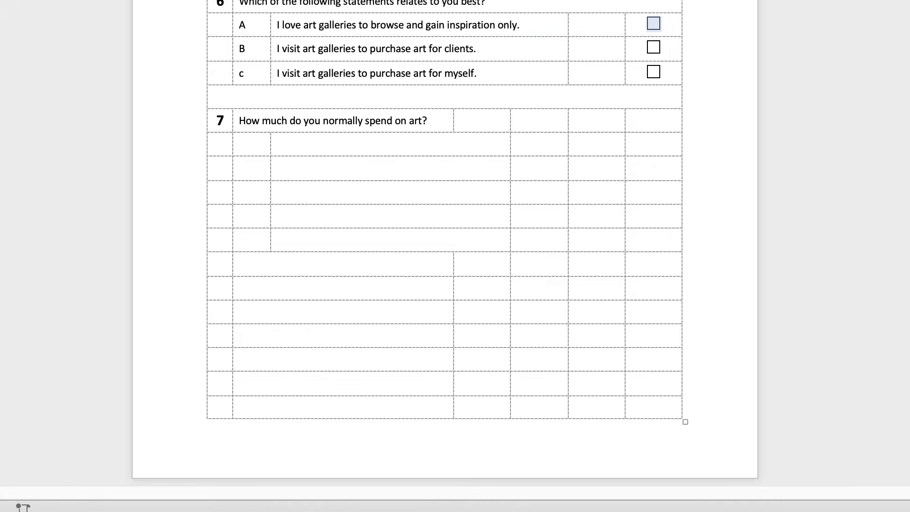
{"action": "left_click", "coordinate": [239, 144]}
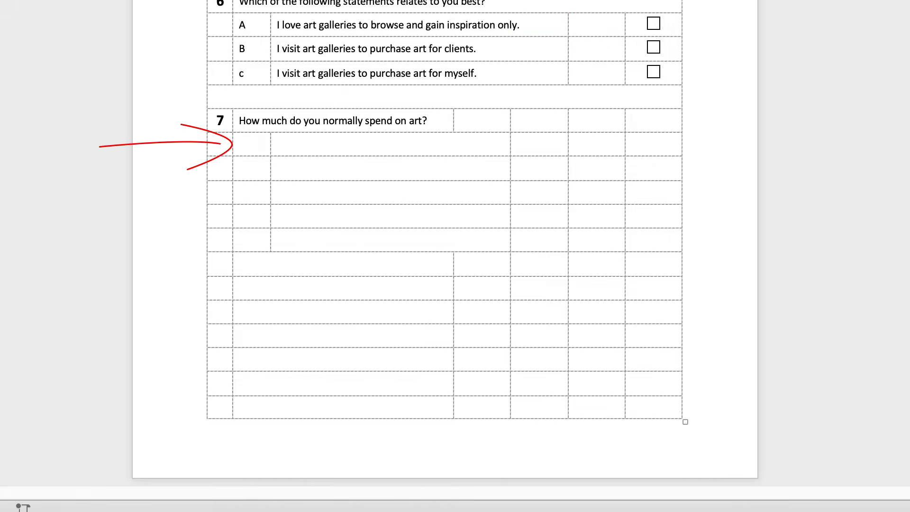
{"action": "key", "text": "super+v"}
{"action": "key", "text": "super+v"}
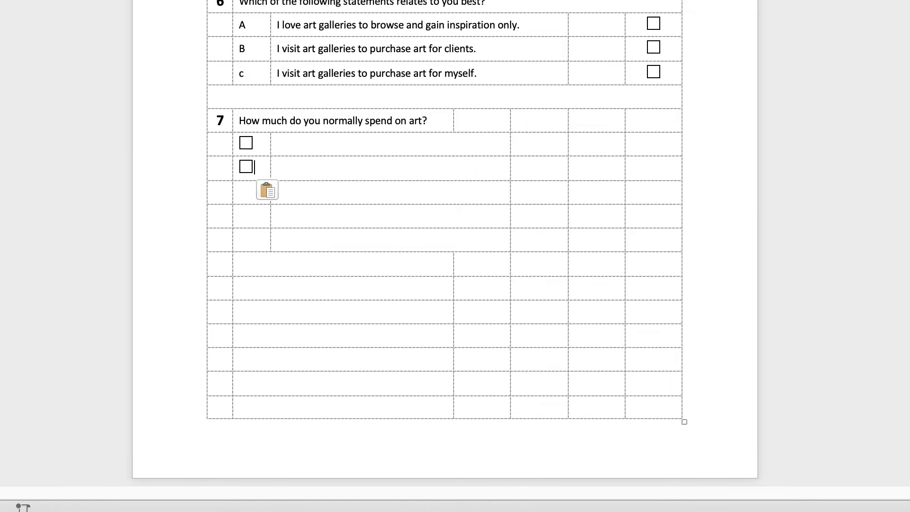
{"action": "key", "text": "super+v"}
{"action": "key", "text": "Down"}
{"action": "key", "text": "super+v"}
{"action": "key", "text": "Down"}
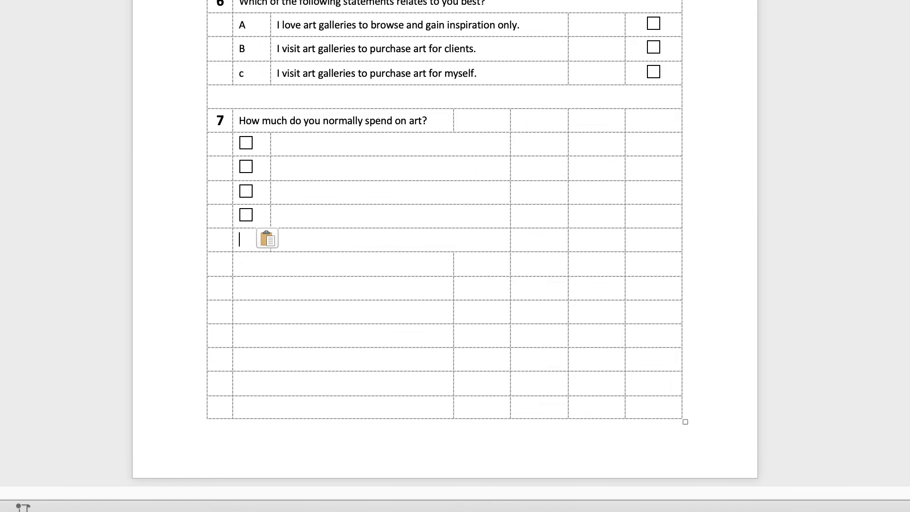
{"action": "key", "text": "super+v"}
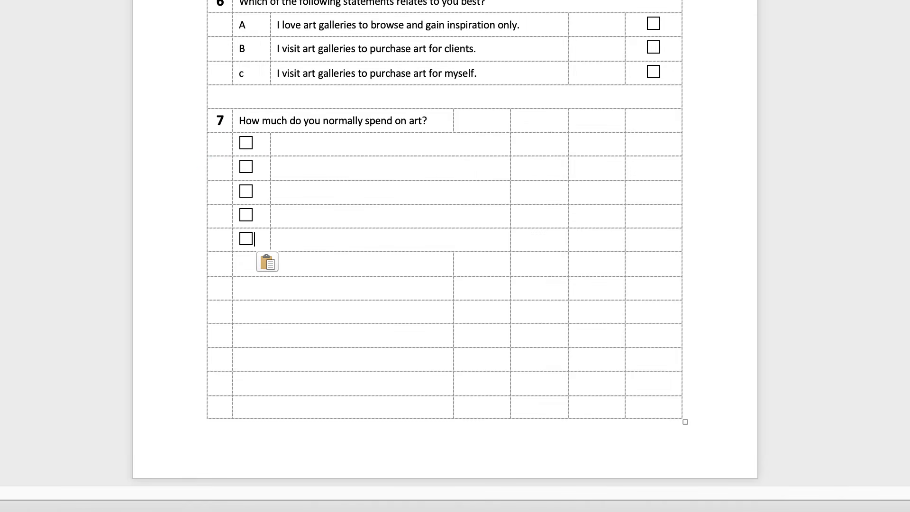
Center the five checkboxes under question 7 horizontally and vertically in their cells
{"action": "key", "text": "shift+Up"}
{"action": "key", "text": "shift+Up"}
{"action": "key", "text": "shift+Up"}
{"action": "key", "text": "shift+Up"}
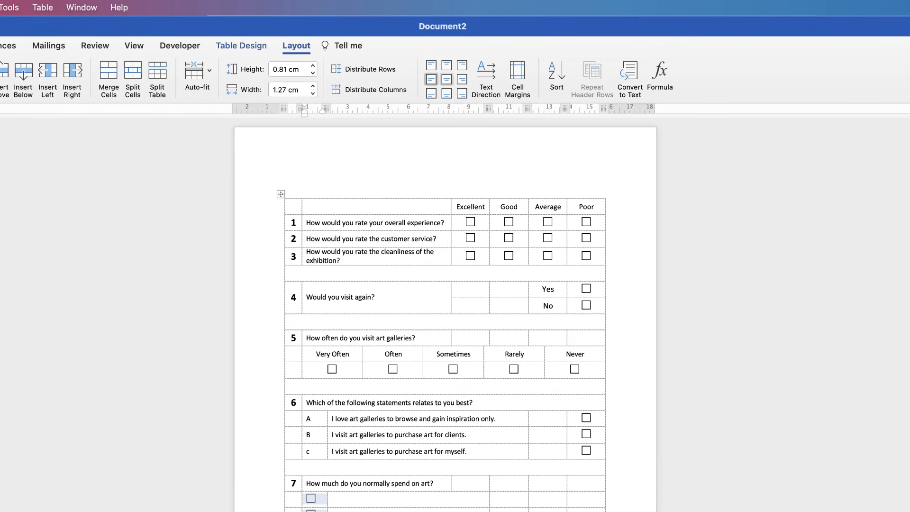
{"action": "left_click", "coordinate": [446, 79]}
Fill the cells beside the checkboxes with 0 - 100, 100 - 1000, 1000 - 5000, 5000 - 10000 and 10000 +, aligned left
{"action": "left_click", "coordinate": [409, 499]}
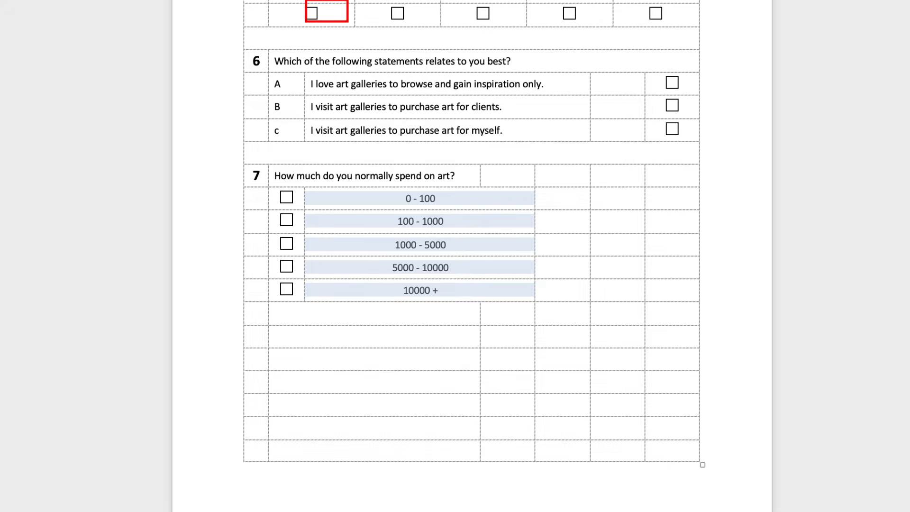
{"action": "key", "text": "super+l"}
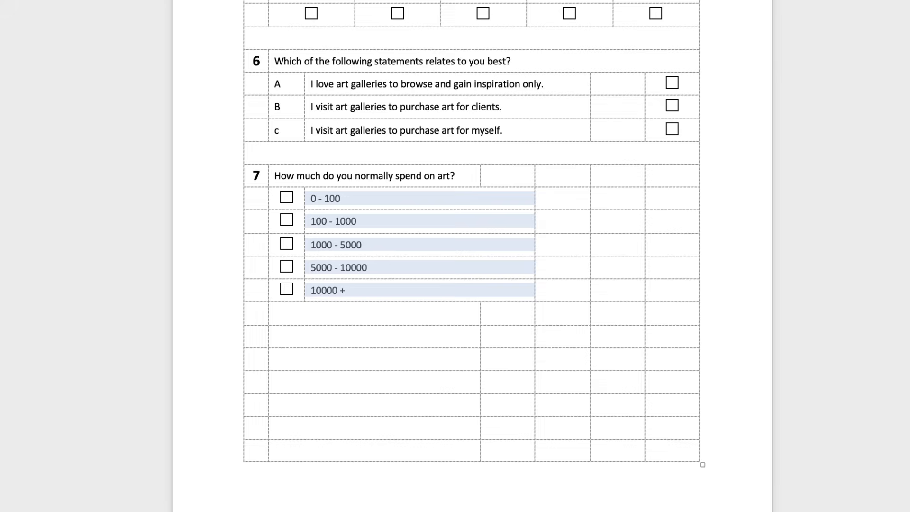
Merge the empty row below the "10000 +" option into a single spacer cell
{"action": "left_click_drag", "start_coordinate": [672, 314], "coordinate": [256, 313]}
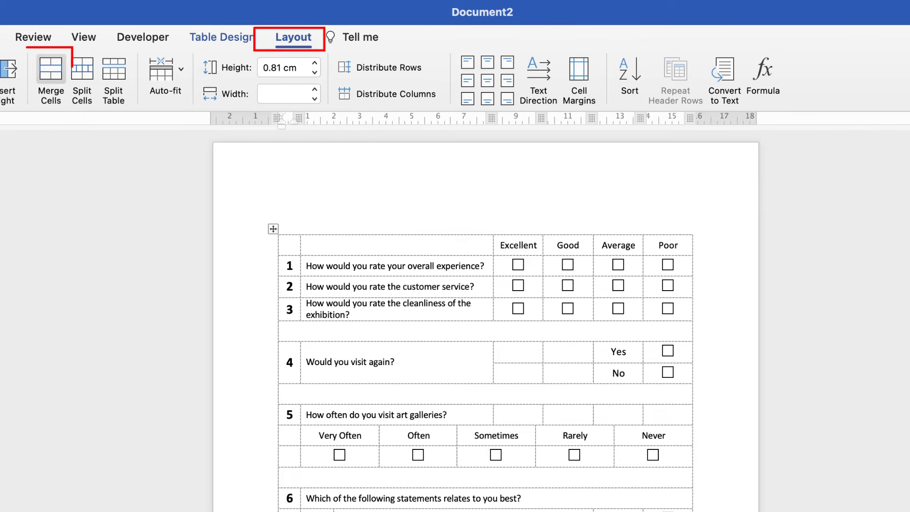
{"action": "left_click", "coordinate": [51, 78]}
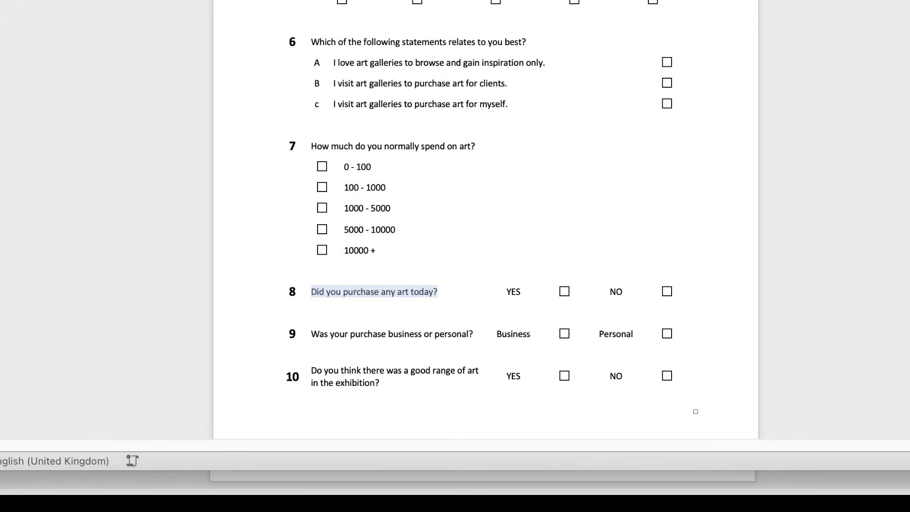
Copy the business-or-personal purchase question and the range-of-art question from Document1 into alternate rows below "Did you purchase any art today?"
{"action": "left_click_drag", "start_coordinate": [474, 334], "coordinate": [311, 334]}
{"action": "key", "text": "super+c"}
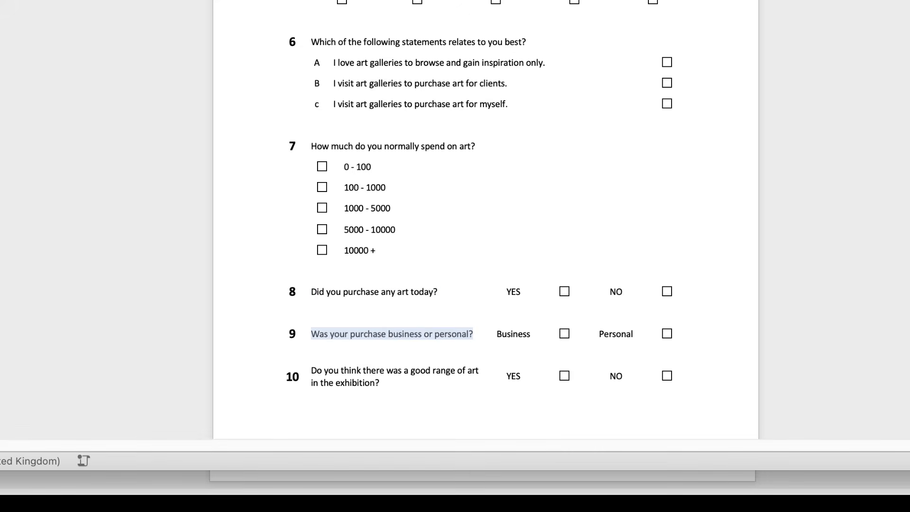
{"action": "key", "text": "super+grave"}
{"action": "key", "text": "super+v"}
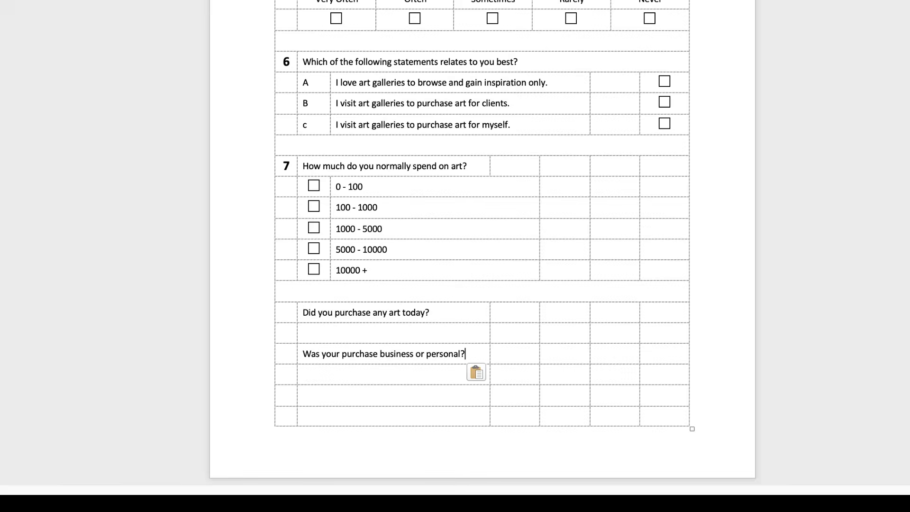
{"action": "key", "text": "super+grave"}
{"action": "left_click_drag", "start_coordinate": [380, 383], "coordinate": [312, 370]}
{"action": "key", "text": "super+c"}
{"action": "key", "text": "super+grave"}
{"action": "left_click", "coordinate": [304, 395]}
{"action": "key", "text": "super+v"}
{"action": "key", "text": "super+grave"}
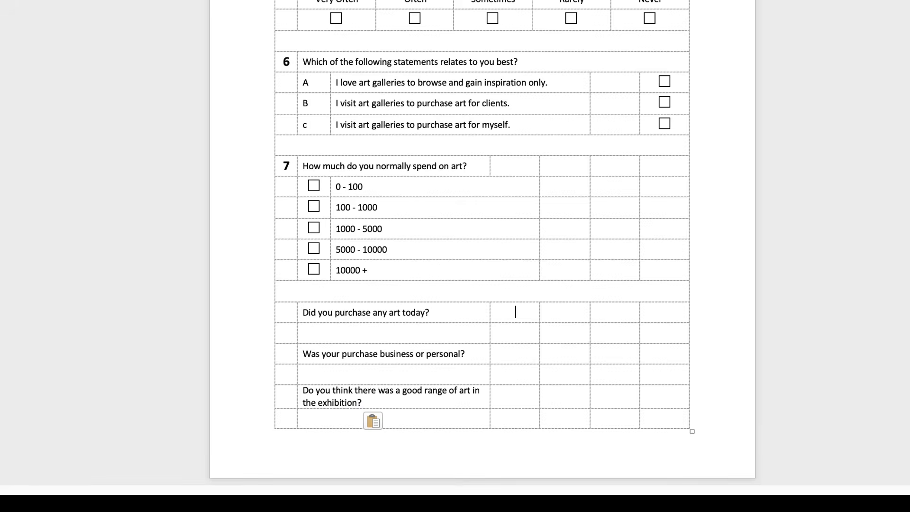
Enter Yes and No as answers for the first and third of the last three questions, and Business and Personal for the second
{"action": "type", "text": "Yes"}
{"action": "left_click_drag", "start_coordinate": [523, 313], "coordinate": [498, 320]}
{"action": "left_click", "coordinate": [515, 397]}
{"action": "key", "text": "super+v"}
{"action": "left_click", "coordinate": [616, 312]}
{"action": "type", "text": "No"}
{"action": "left_click", "coordinate": [515, 353]}
{"action": "type", "text": "Business"}
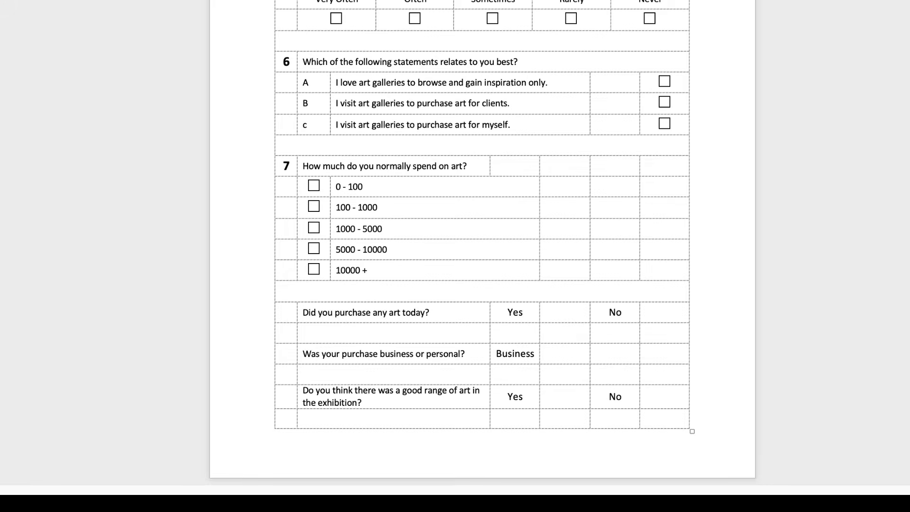
{"action": "type", "text": "Personal"}
Copy a checkbox into the cell after each Yes, No, Business and Personal label in the last three questions
{"action": "left_click_drag", "start_coordinate": [673, 123], "coordinate": [660, 123]}
{"action": "left_click", "coordinate": [669, 313]}
{"action": "key", "text": "ctrl+v"}
{"action": "left_click", "coordinate": [667, 355]}
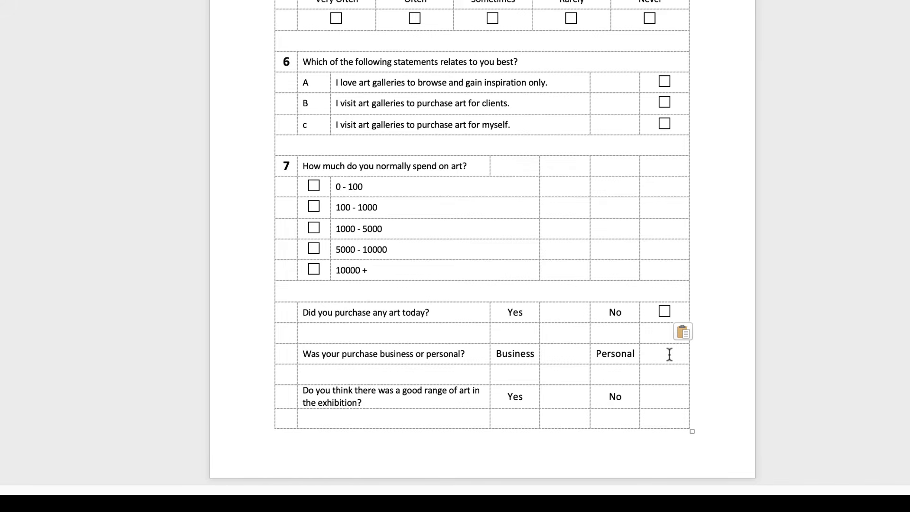
{"action": "key", "text": "ctrl+v"}
{"action": "left_click", "coordinate": [665, 397]}
{"action": "key", "text": "ctrl+v"}
{"action": "left_click", "coordinate": [578, 397]}
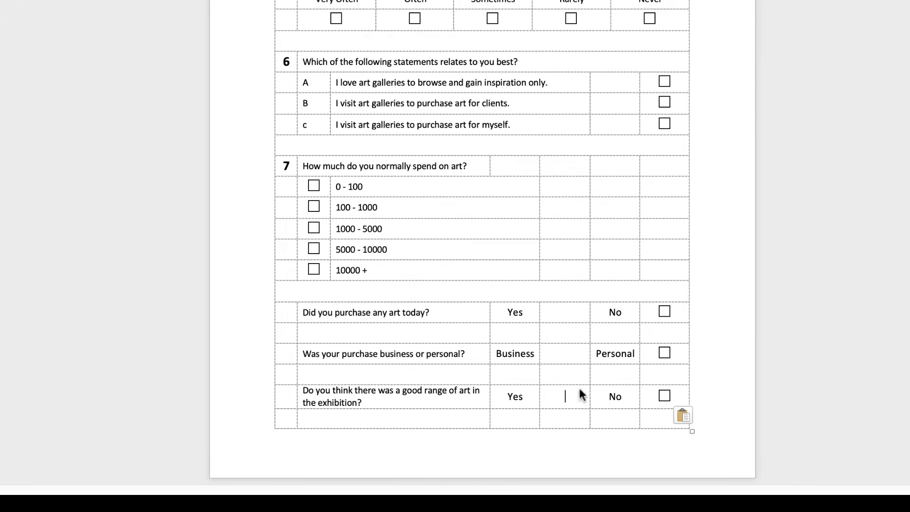
{"action": "key", "text": "ctrl+v"}
{"action": "left_click", "coordinate": [565, 356]}
{"action": "key", "text": "ctrl+v"}
{"action": "left_click", "coordinate": [567, 311]}
{"action": "key", "text": "ctrl+v"}
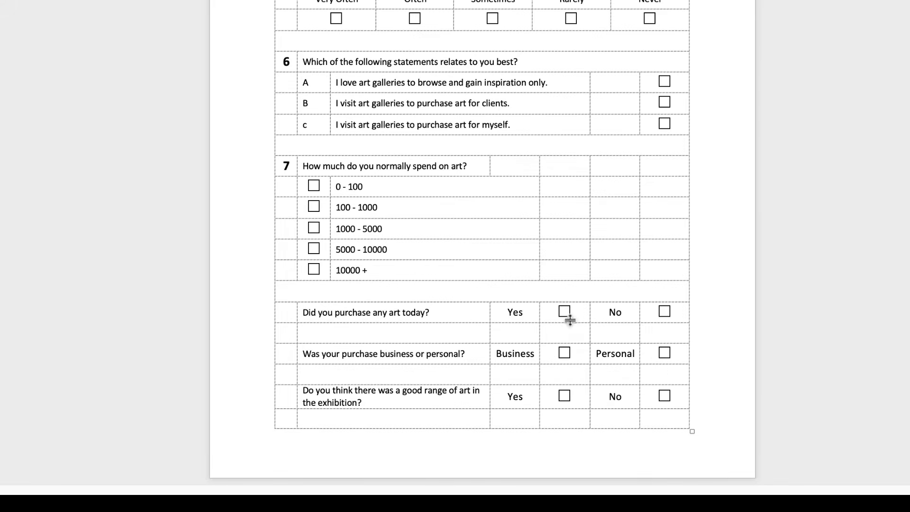
Hide the table gridlines for the whole questionnaire table
{"action": "key", "text": "Up"}
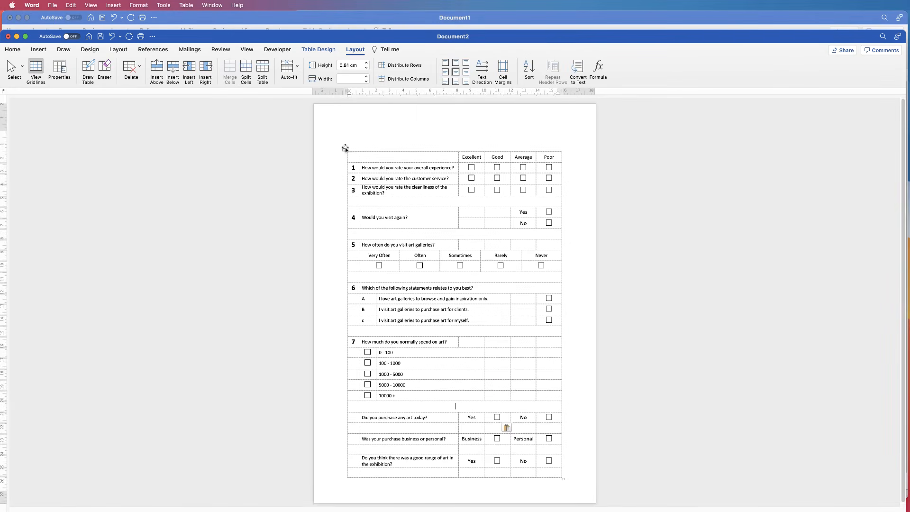
{"action": "left_click", "coordinate": [345, 149]}
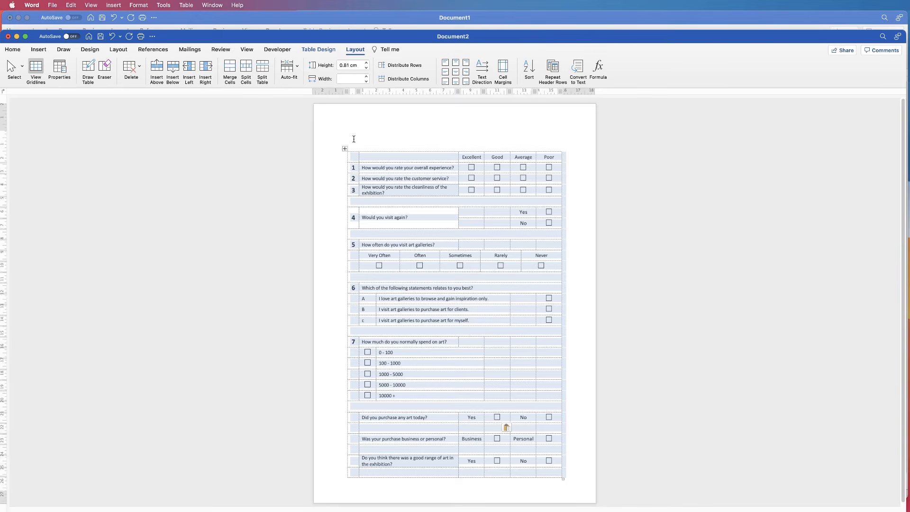
{"action": "left_click", "coordinate": [319, 50]}
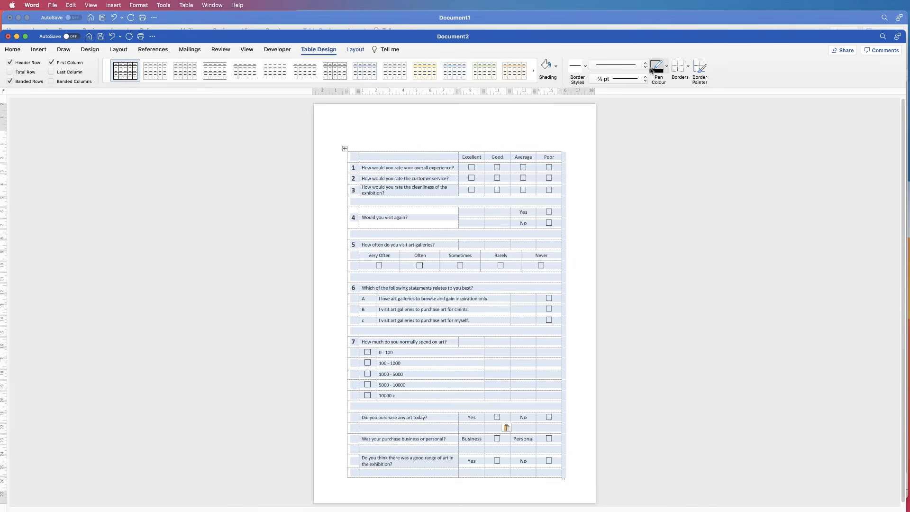
{"action": "left_click", "coordinate": [688, 66]}
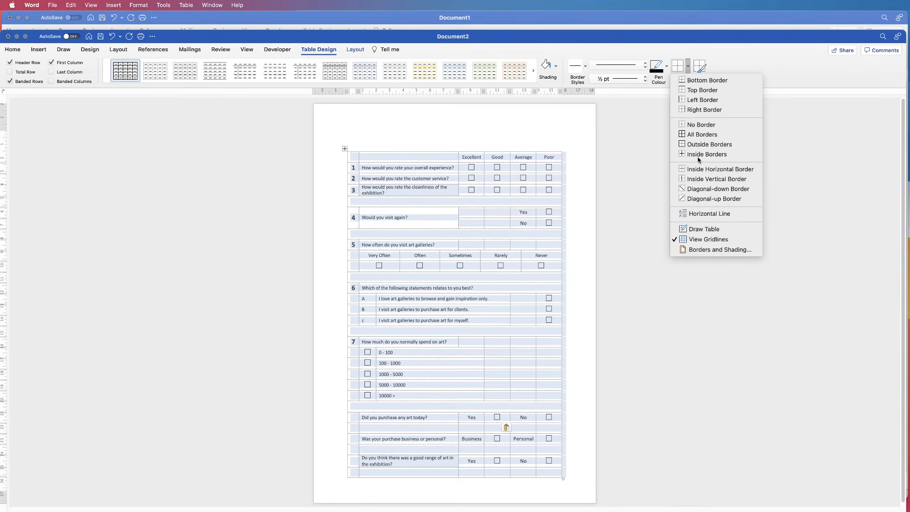
{"action": "left_click", "coordinate": [699, 241]}
{"action": "left_click", "coordinate": [580, 297]}
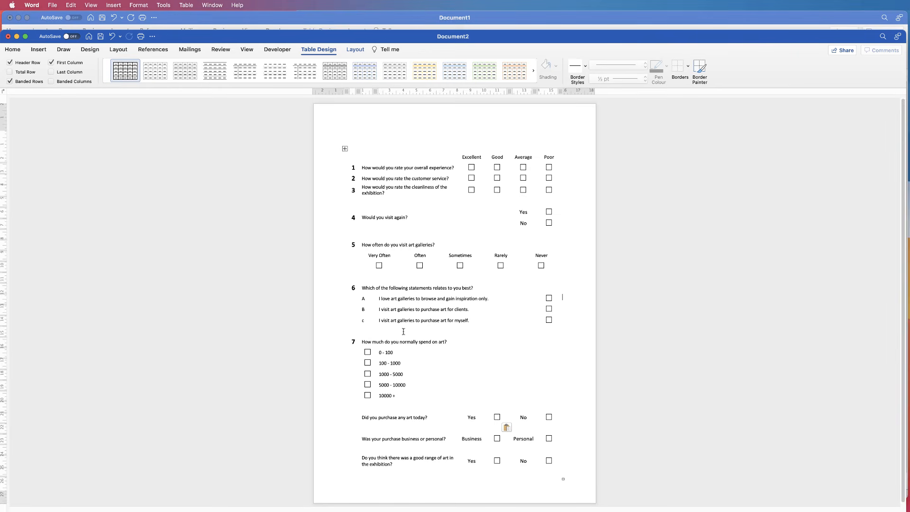
Undo the misplaced digits in the question number cells for questions 9 and 10
{"action": "key", "text": "super+z"}
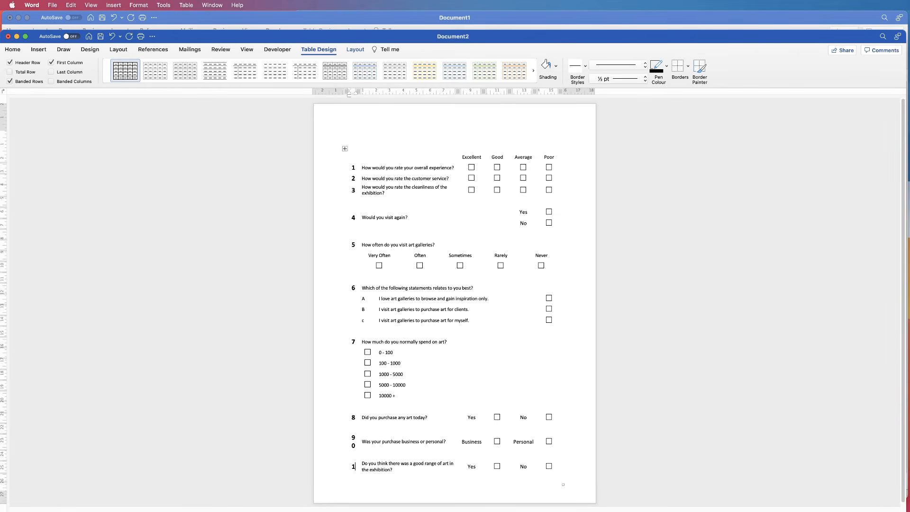
{"action": "key", "text": "super+z"}
Select all rows of the questionnaire table and turn the table gridlines back on
{"action": "left_click", "coordinate": [340, 158]}
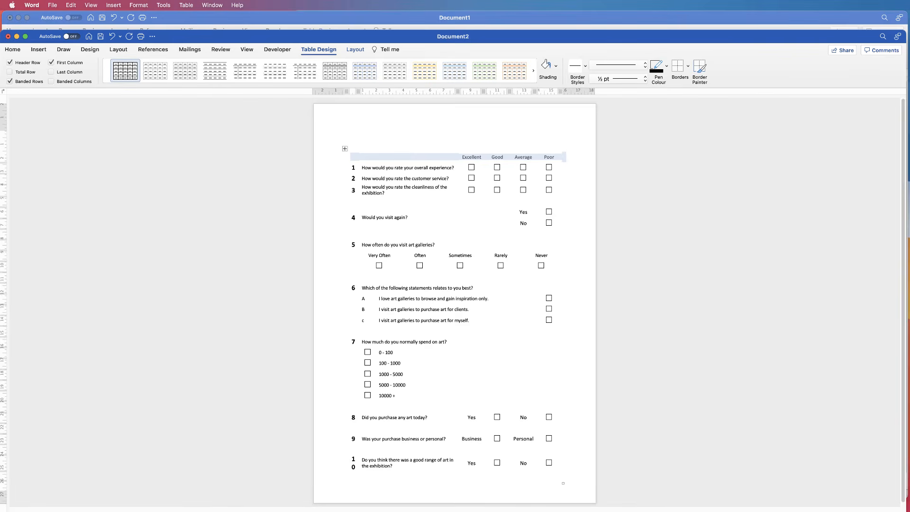
{"action": "left_click_drag", "start_coordinate": [339, 157], "coordinate": [340, 475]}
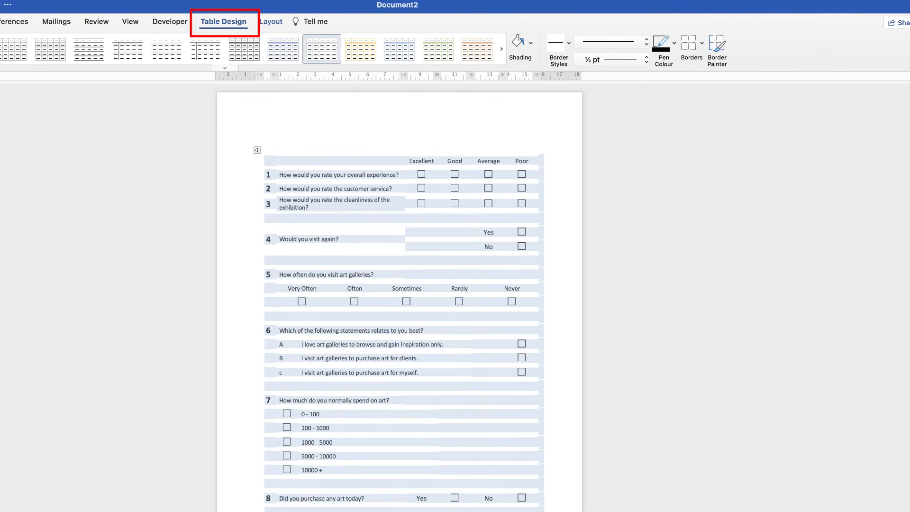
{"action": "left_click", "coordinate": [702, 43]}
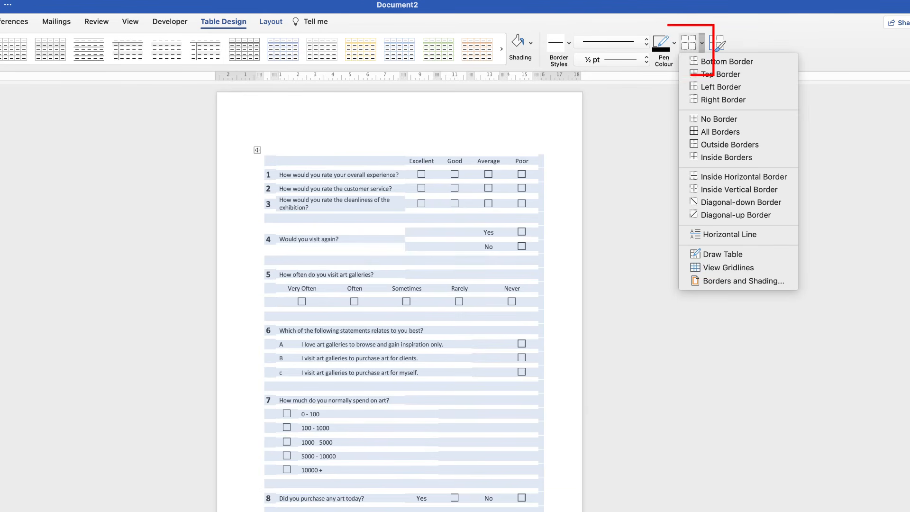
{"action": "left_click", "coordinate": [728, 267]}
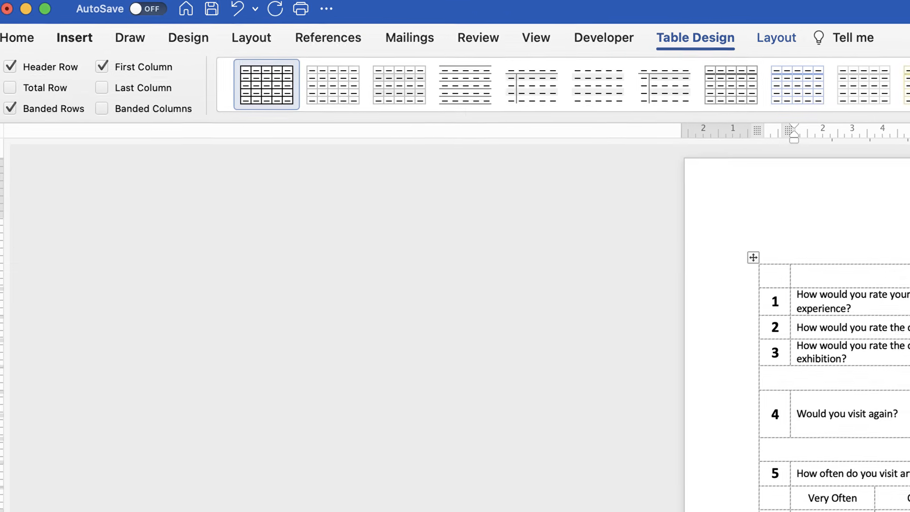
Draw a text box about 12.5 cm wide in the blank space above the questionnaire table
{"action": "left_click", "coordinate": [85, 38]}
{"action": "left_click", "coordinate": [687, 79]}
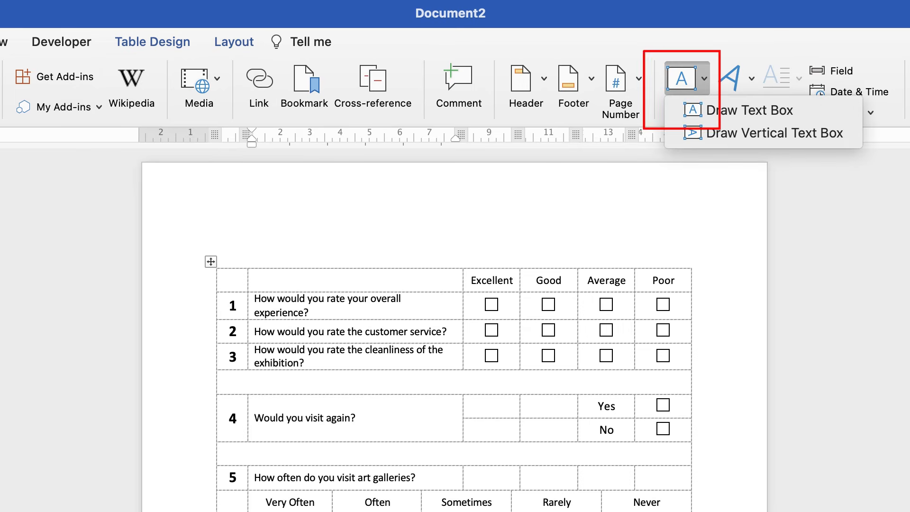
{"action": "left_click", "coordinate": [750, 110]}
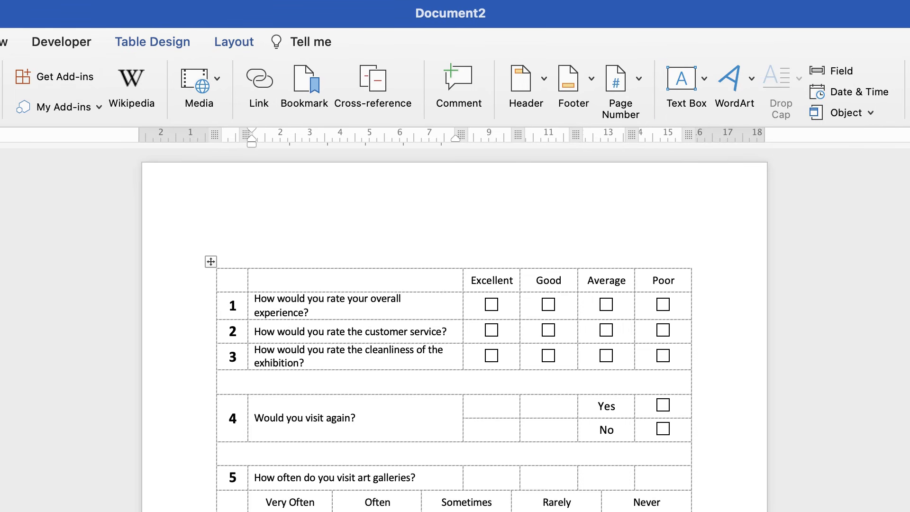
{"action": "mouse_move", "coordinate": [280, 184]}
{"action": "left_mouse_down"}
{"action": "mouse_move", "coordinate": [481, 260]}
{"action": "mouse_move", "coordinate": [654, 260]}
{"action": "left_mouse_up"}
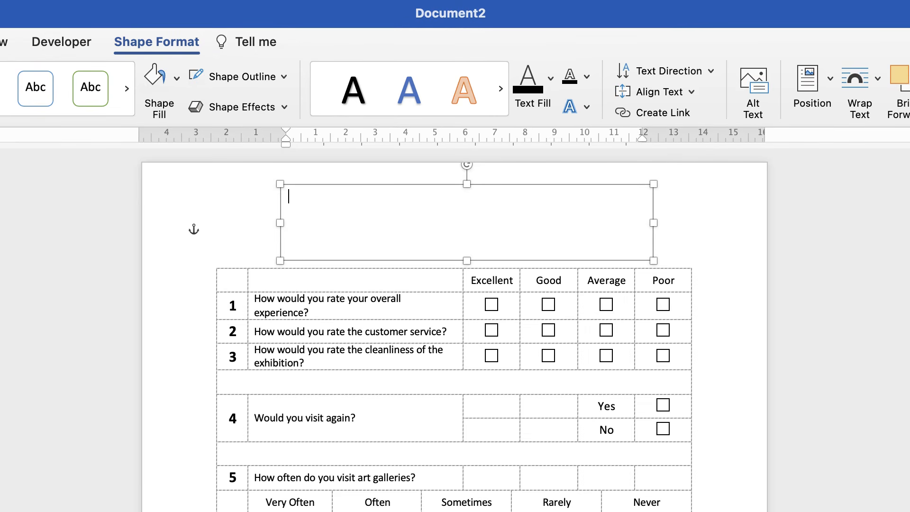
{"action": "left_click", "coordinate": [218, 230]}
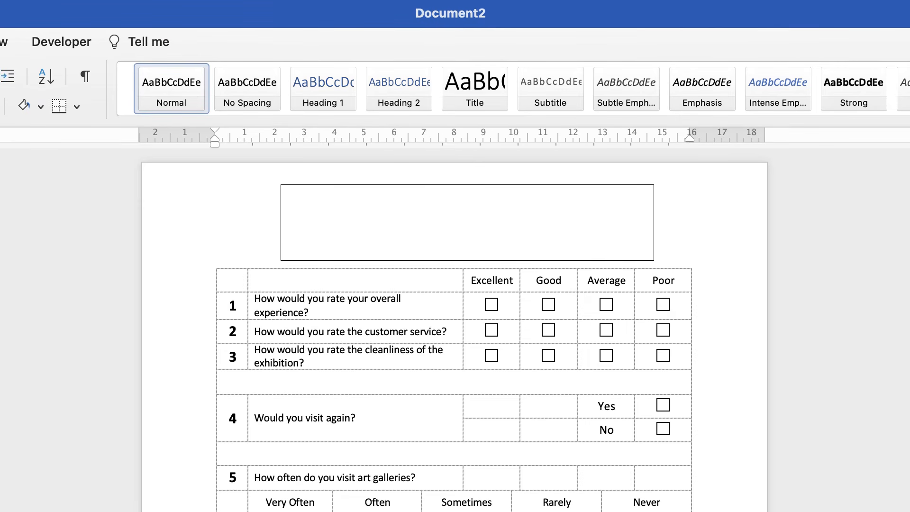
Remove the outline and the fill from the text box above the table
{"action": "left_click", "coordinate": [467, 223]}
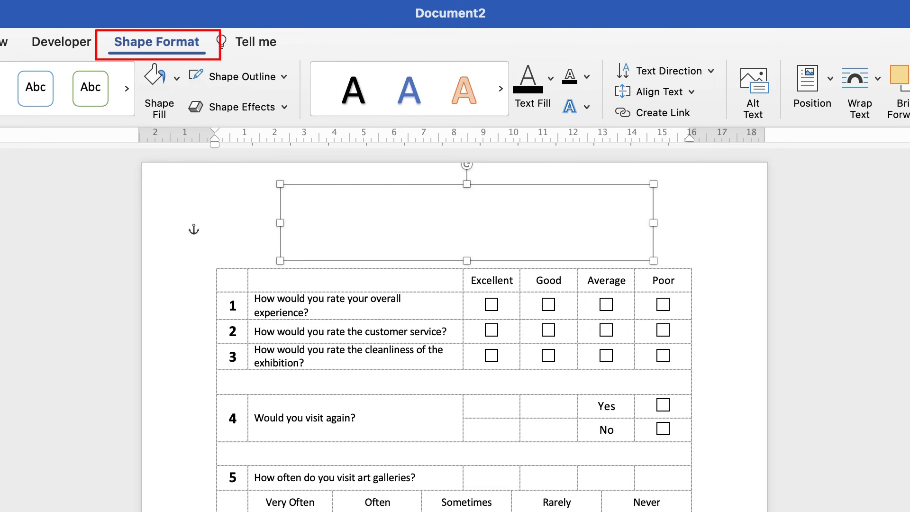
{"action": "left_click", "coordinate": [284, 76]}
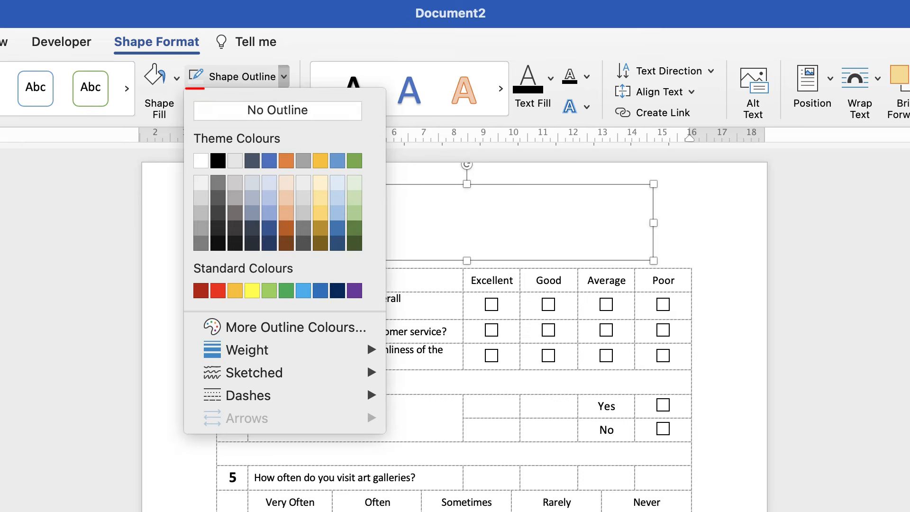
{"action": "left_click", "coordinate": [277, 110]}
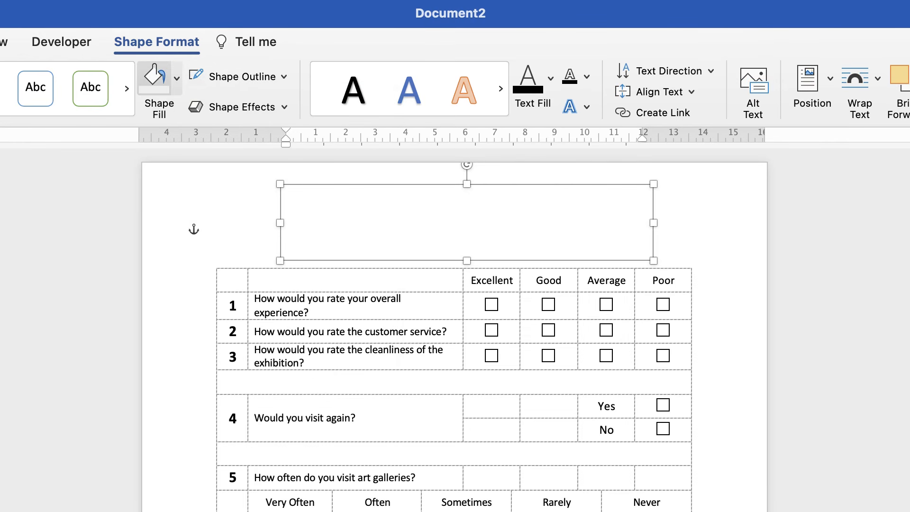
{"action": "left_click", "coordinate": [177, 78]}
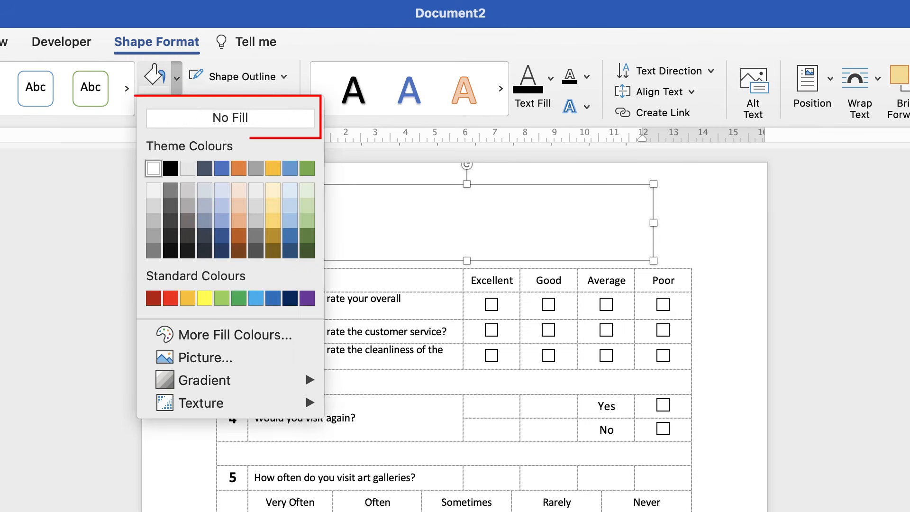
{"action": "left_click", "coordinate": [230, 118]}
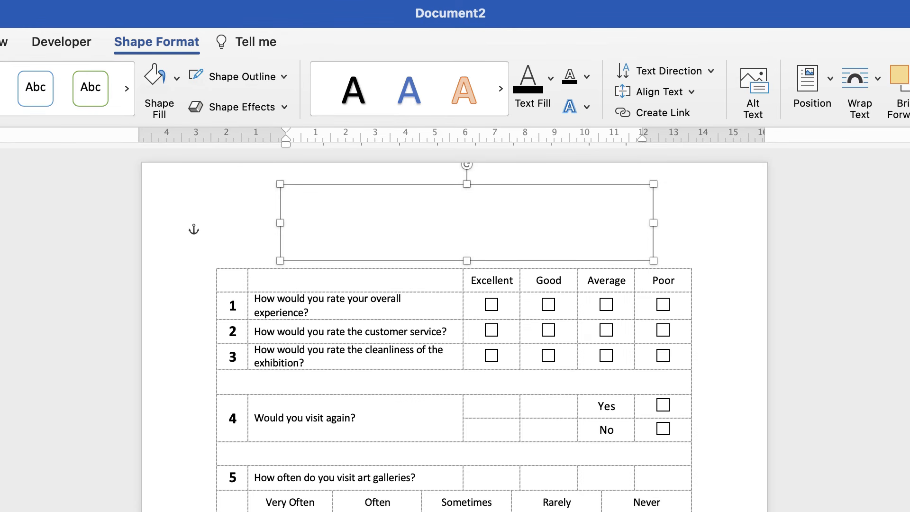
Enter the title "Art Gallery Questionnaire" in the text box and centre the text
{"action": "type", "text": "Art Gallery Questionnaire"}
{"action": "left_click_drag", "start_coordinate": [429, 196], "coordinate": [287, 197]}
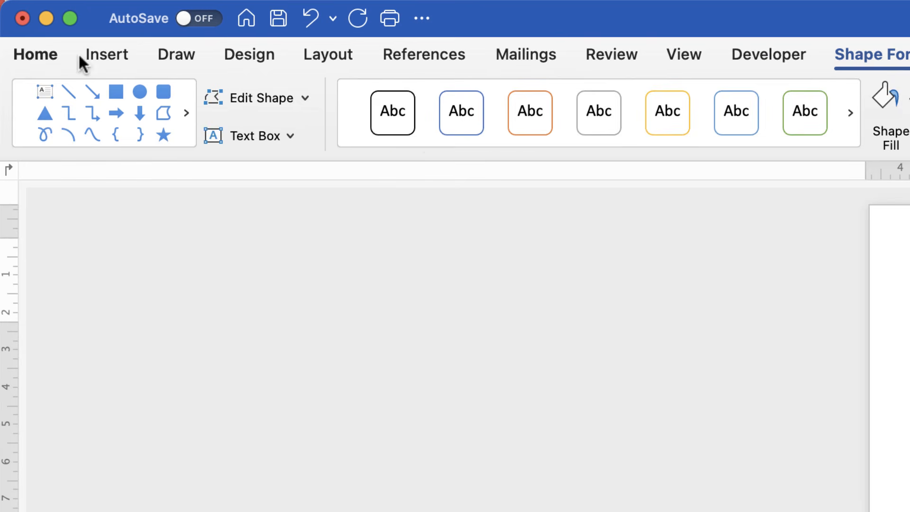
{"action": "left_click", "coordinate": [76, 54]}
{"action": "left_click", "coordinate": [550, 140]}
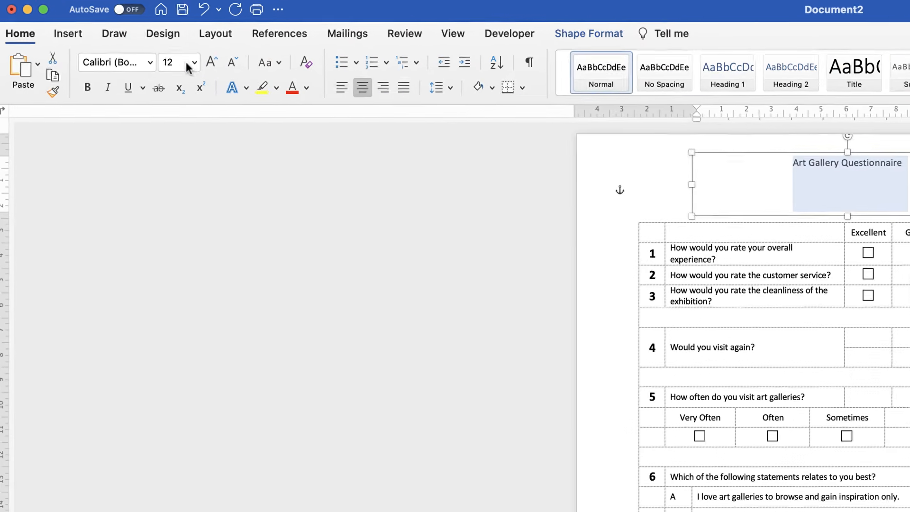
Format the questionnaire title in the Brazilia font at size 24
{"action": "left_click", "coordinate": [204, 63]}
{"action": "left_click", "coordinate": [204, 63]}
{"action": "left_click", "coordinate": [204, 63]}
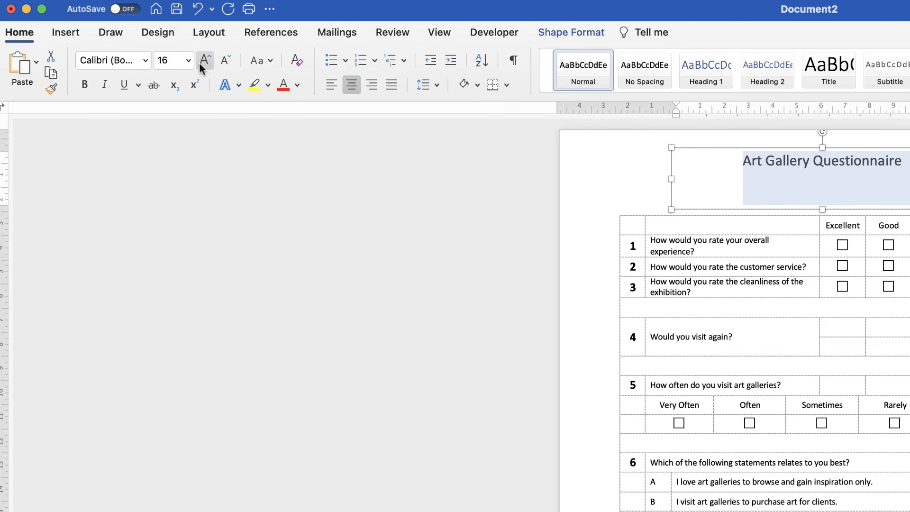
{"action": "left_click", "coordinate": [204, 63]}
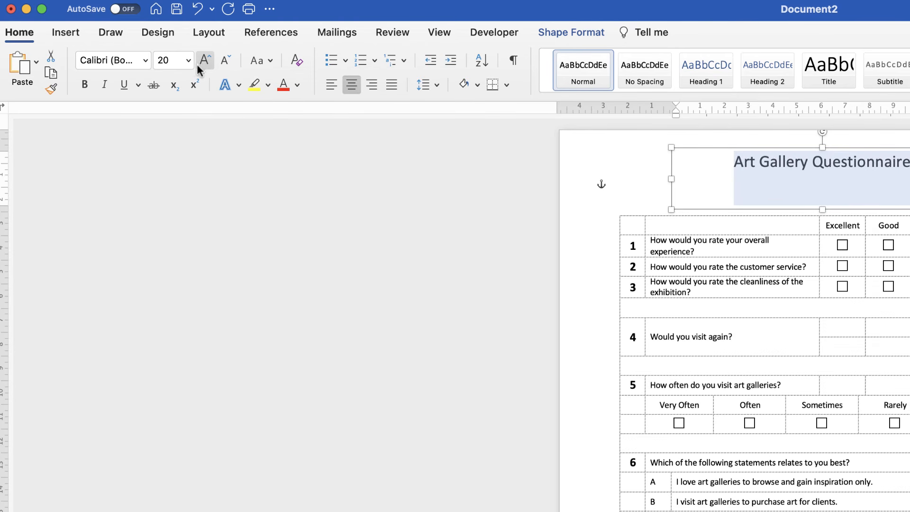
{"action": "left_click", "coordinate": [141, 64]}
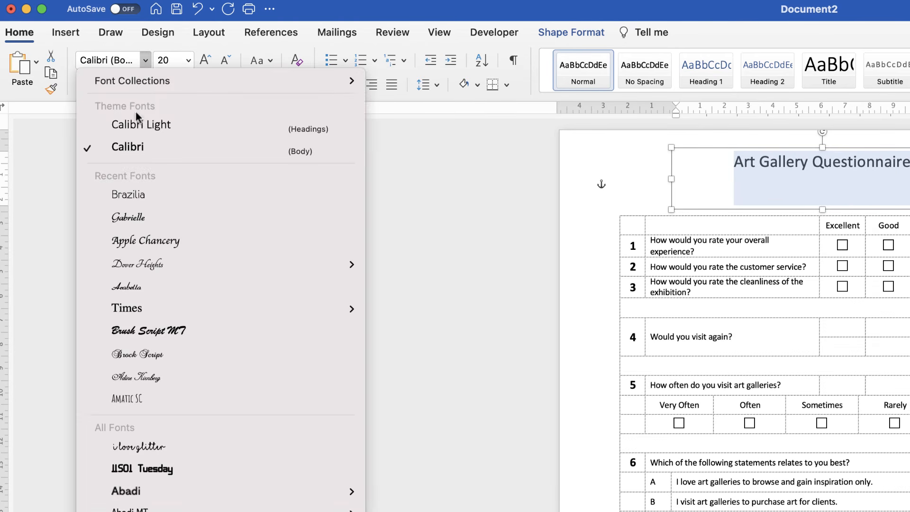
{"action": "left_click", "coordinate": [135, 201]}
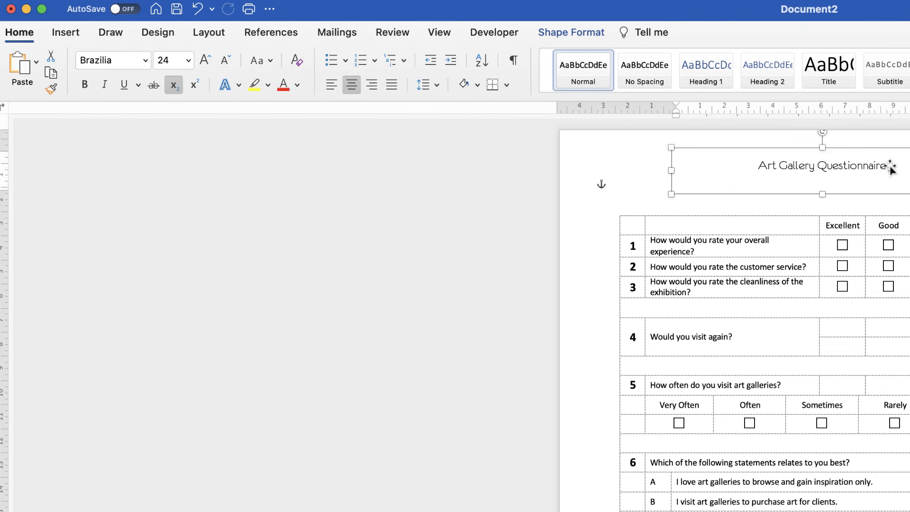
Enlarge the title's font size further so the title spans most of the text box width
{"action": "triple_click", "coordinate": [877, 178]}
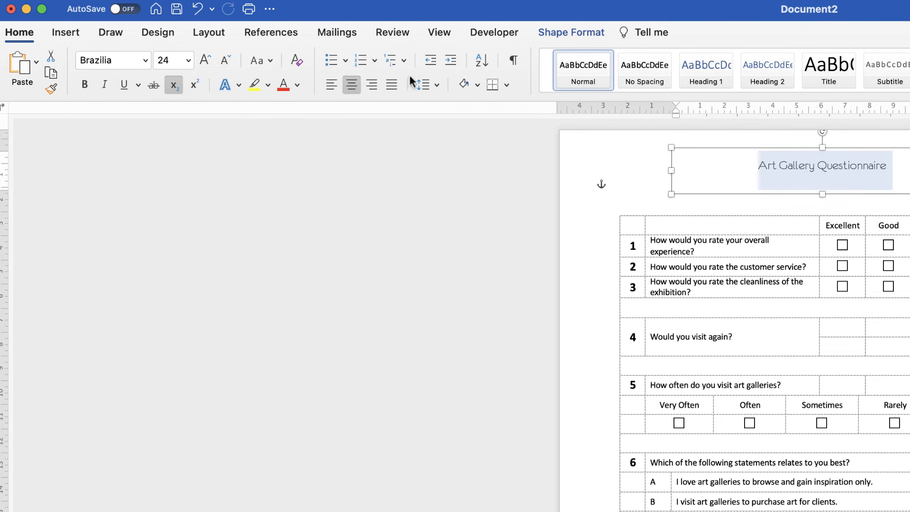
{"action": "left_click", "coordinate": [896, 166]}
{"action": "left_click_drag", "start_coordinate": [894, 166], "coordinate": [769, 163]}
{"action": "left_click", "coordinate": [203, 60]}
{"action": "left_click", "coordinate": [203, 60]}
{"action": "left_click", "coordinate": [204, 61]}
{"action": "left_click", "coordinate": [205, 62]}
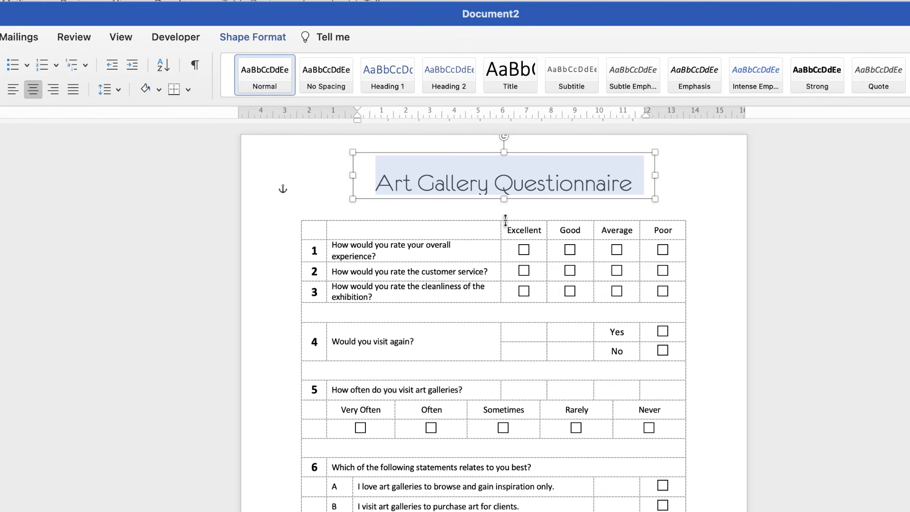
Extend the lower edge of the title text box to a height of about 2.21 cm
{"action": "left_click", "coordinate": [505, 220]}
{"action": "left_click", "coordinate": [504, 197]}
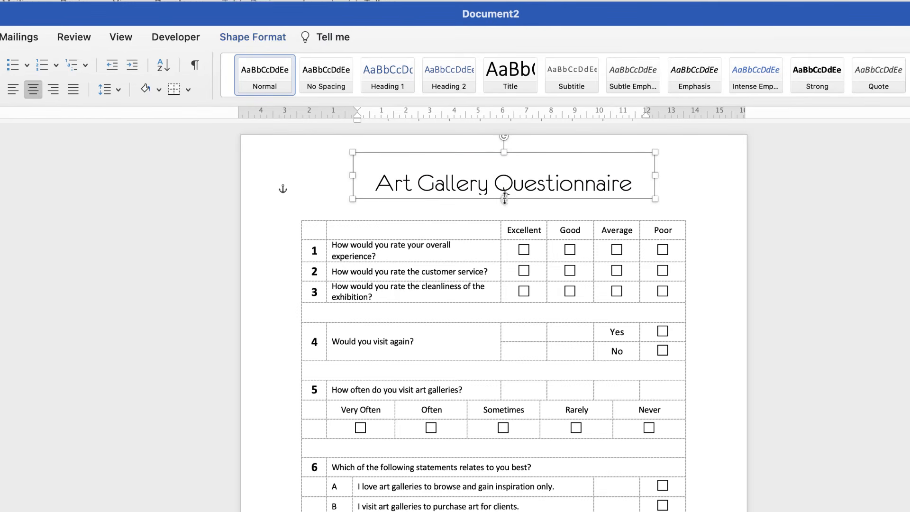
{"action": "left_click_drag", "start_coordinate": [505, 199], "coordinate": [505, 207]}
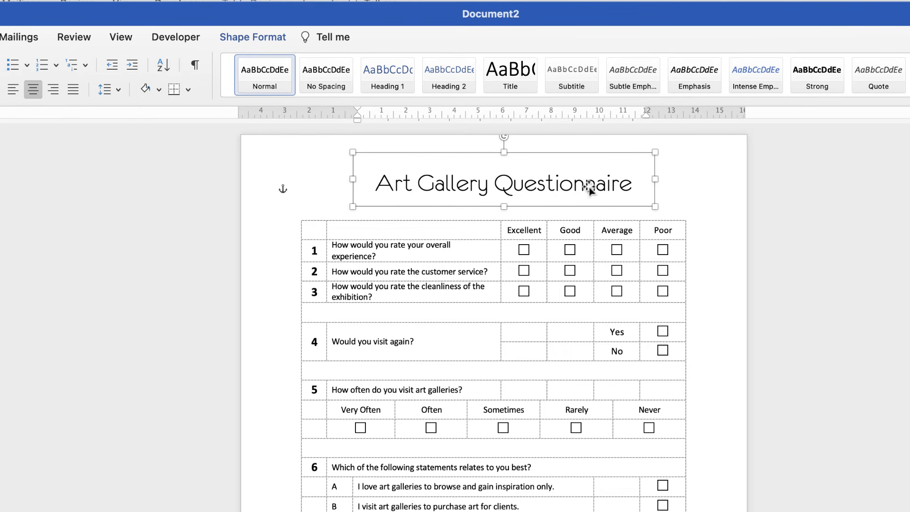
Align the title text box horizontally to the centre of the margins and deselect it
{"action": "left_click", "coordinate": [254, 37]}
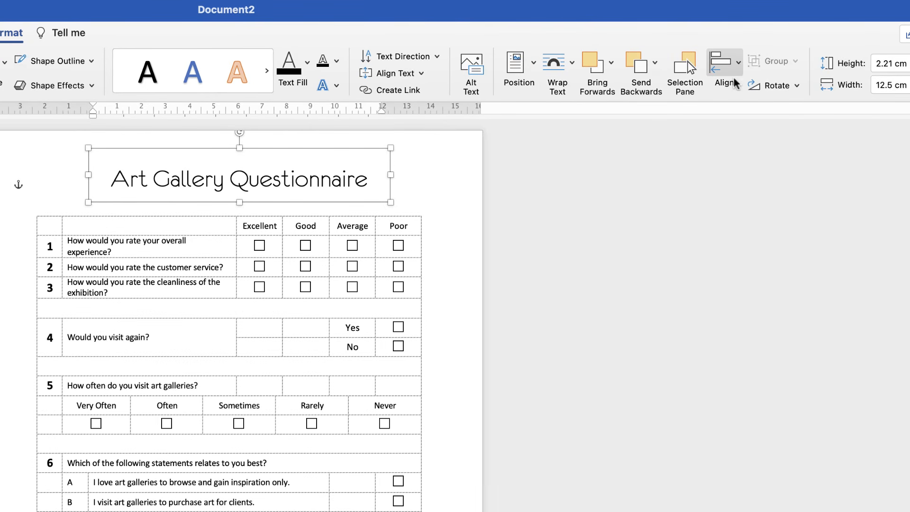
{"action": "left_click", "coordinate": [738, 63]}
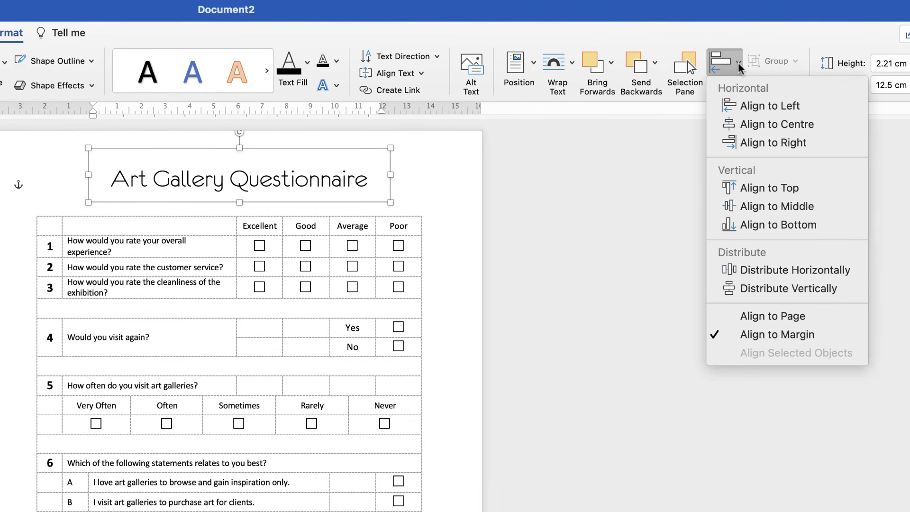
{"action": "left_click", "coordinate": [749, 132]}
{"action": "left_click", "coordinate": [460, 193]}
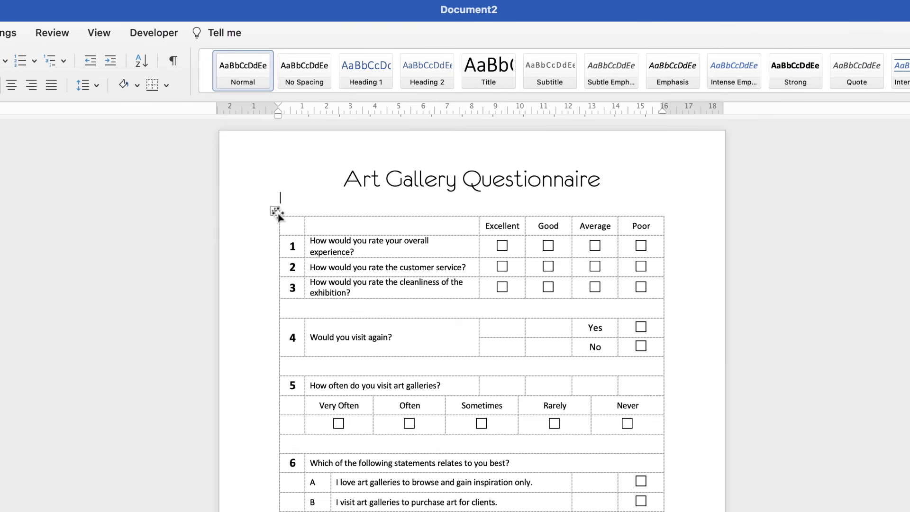
Select the entire questionnaire table, turn off its gridlines and deselect it
{"action": "left_click", "coordinate": [276, 210]}
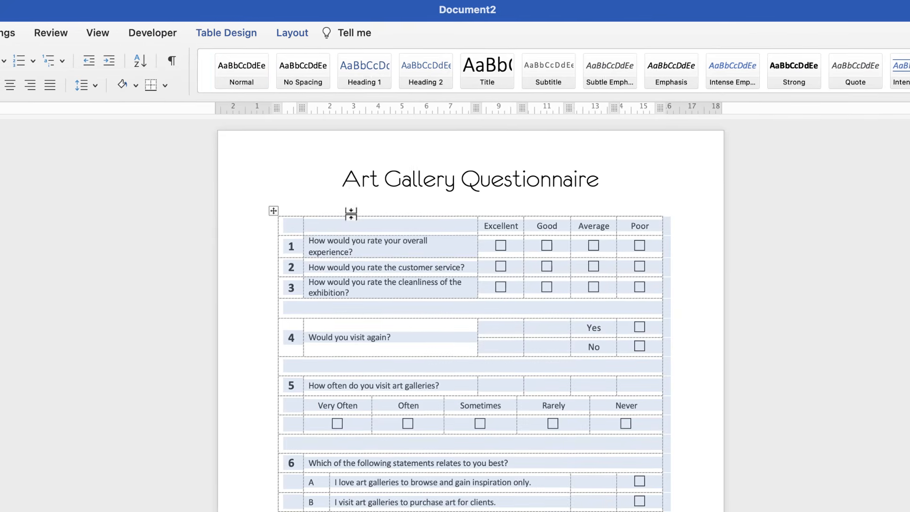
{"action": "left_click", "coordinate": [284, 212]}
{"action": "left_click", "coordinate": [290, 214]}
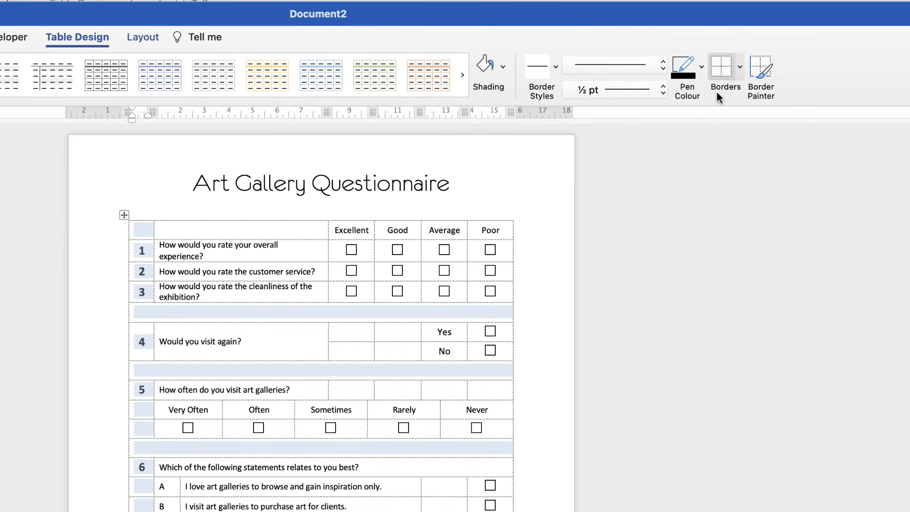
{"action": "left_click", "coordinate": [123, 216]}
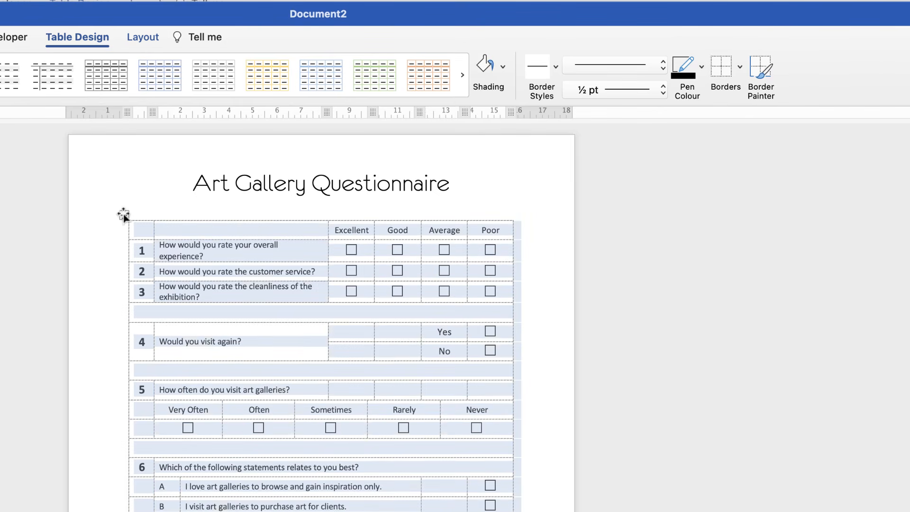
{"action": "left_click", "coordinate": [738, 67]}
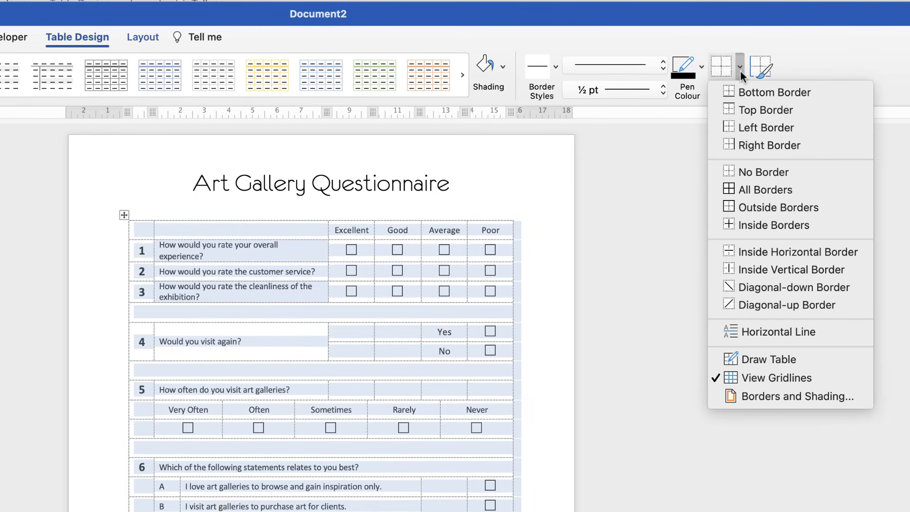
{"action": "left_click", "coordinate": [749, 382]}
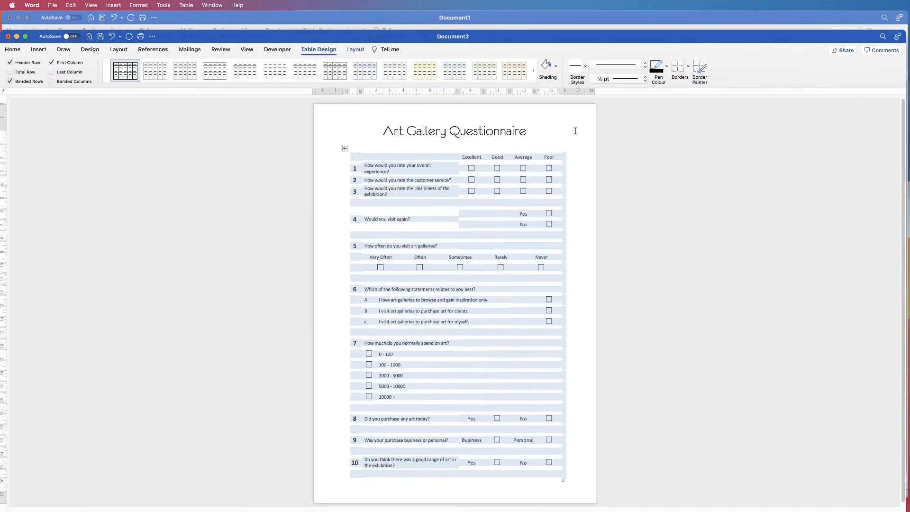
{"action": "left_click", "coordinate": [575, 131]}
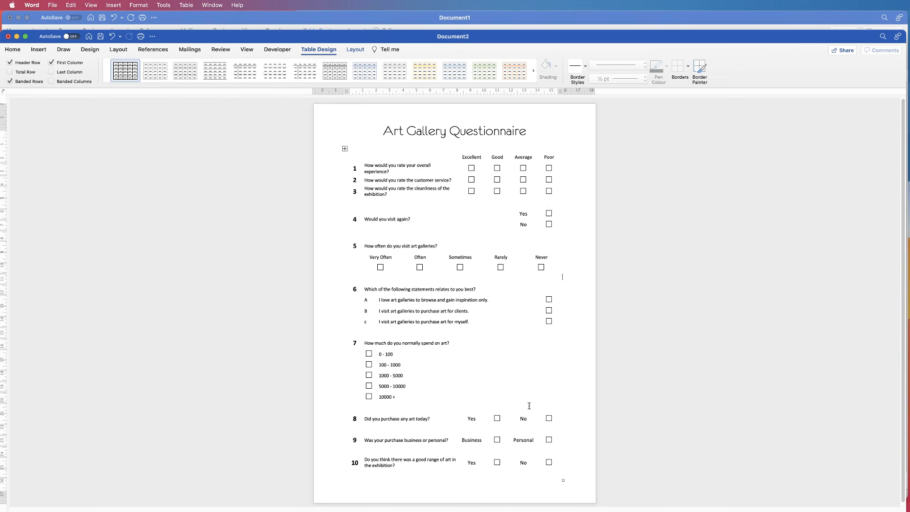
Protect the form so that the questionnaire's checkboxes can be ticked
{"action": "left_click", "coordinate": [550, 322]}
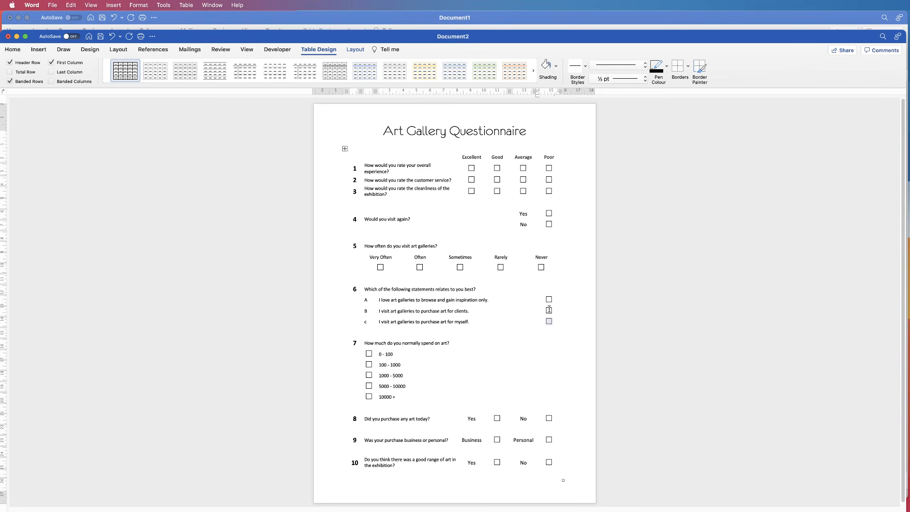
{"action": "left_click", "coordinate": [550, 298]}
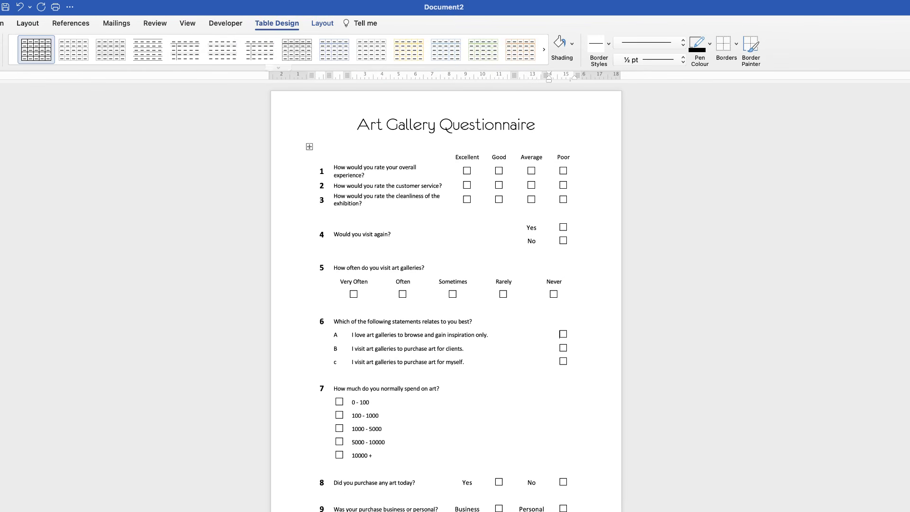
{"action": "left_click", "coordinate": [228, 23]}
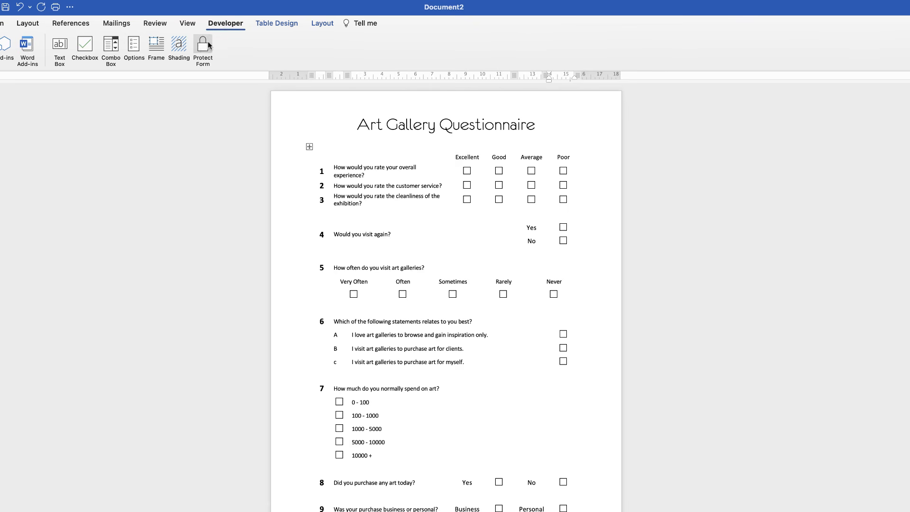
{"action": "left_click", "coordinate": [203, 47]}
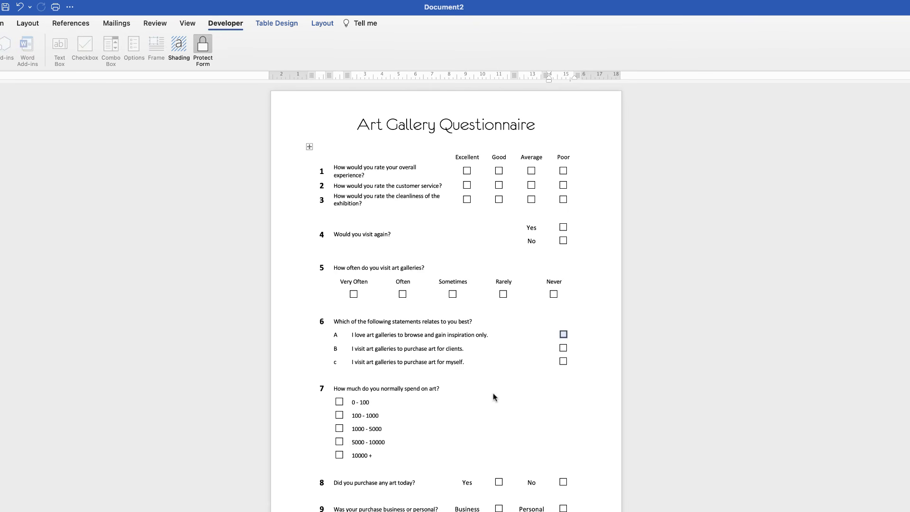
Test the 0 - 100, 1000 - 5000 and 10000 + checkboxes under question 7 and leave them cleared
{"action": "left_click", "coordinate": [339, 403]}
{"action": "left_click", "coordinate": [339, 403]}
{"action": "left_click", "coordinate": [340, 428]}
{"action": "left_click", "coordinate": [340, 456]}
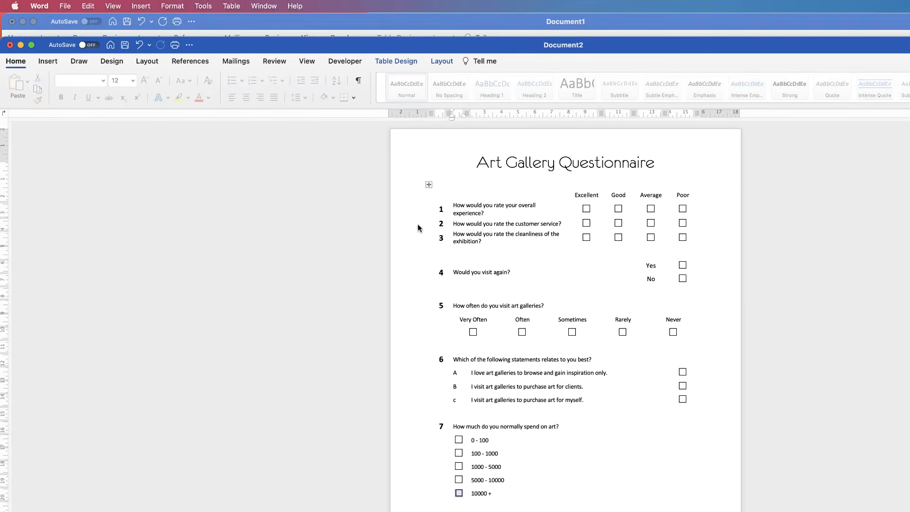
Review the options for saving the questionnaire as a Word template (.dotx) in the Templates folder and cancel
{"action": "left_click", "coordinate": [64, 6]}
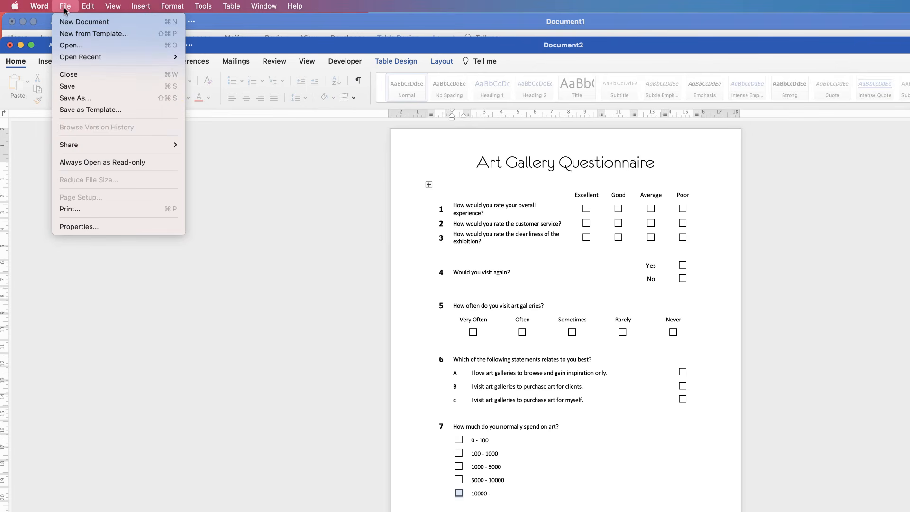
{"action": "left_click", "coordinate": [86, 111]}
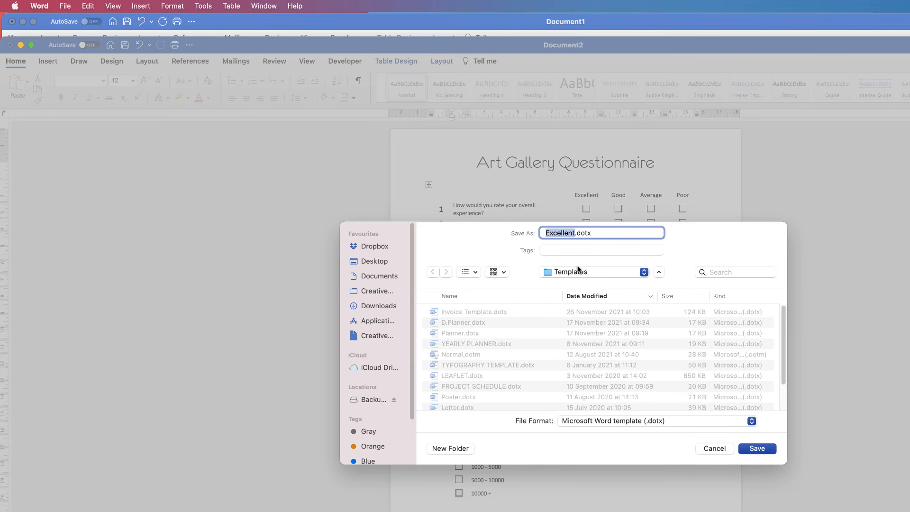
{"action": "left_click", "coordinate": [709, 447]}
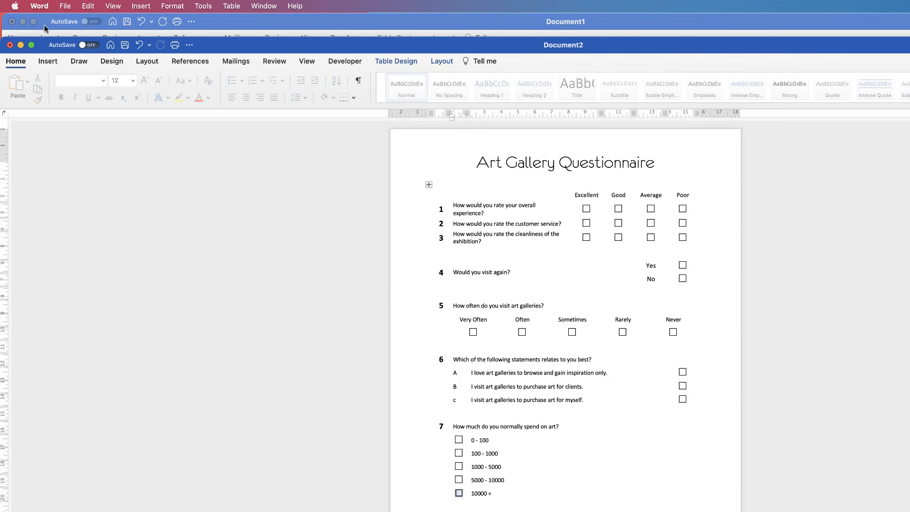
Review the file formats available for saving a copy of the questionnaire, including PDF, and cancel without saving
{"action": "left_click", "coordinate": [65, 7]}
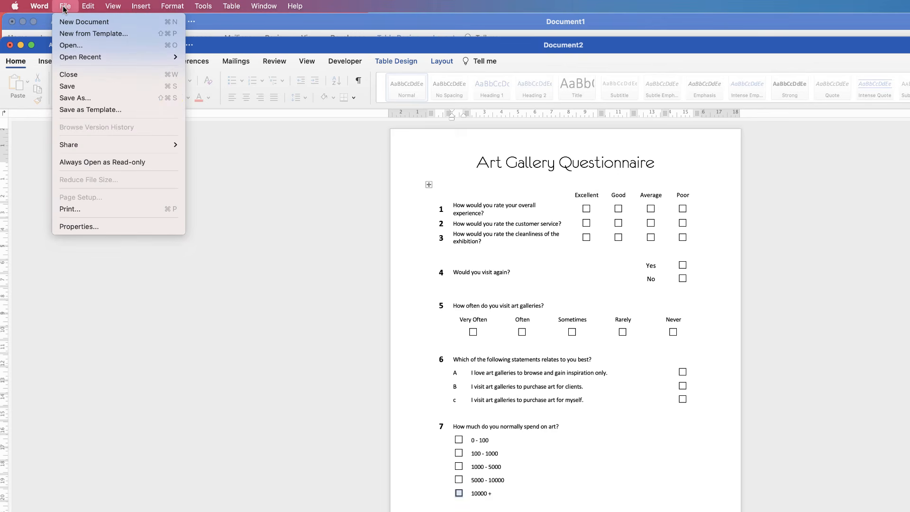
{"action": "left_click", "coordinate": [91, 101]}
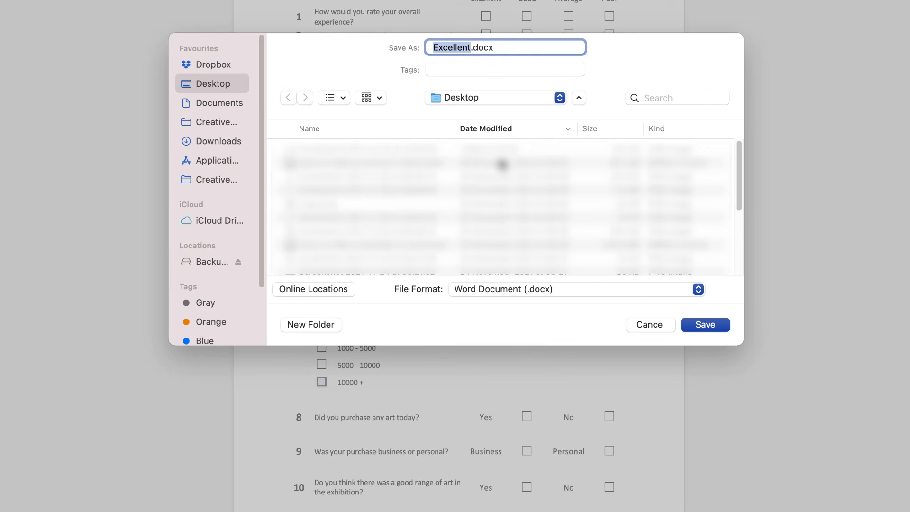
{"action": "left_click", "coordinate": [561, 288]}
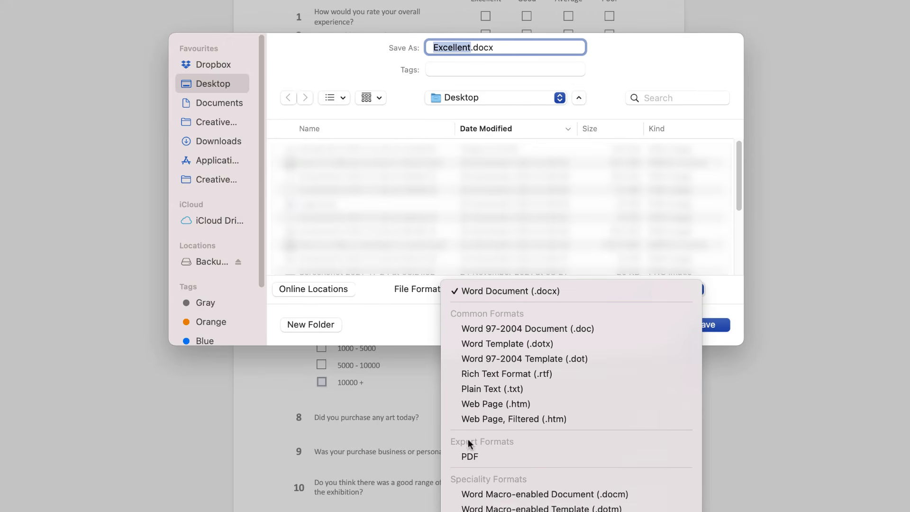
{"action": "left_click", "coordinate": [392, 329]}
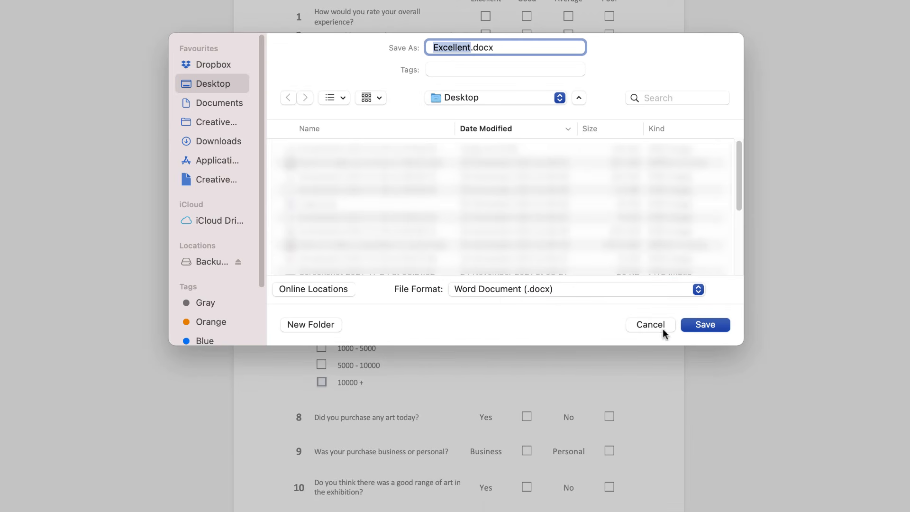
{"action": "left_click", "coordinate": [645, 325]}
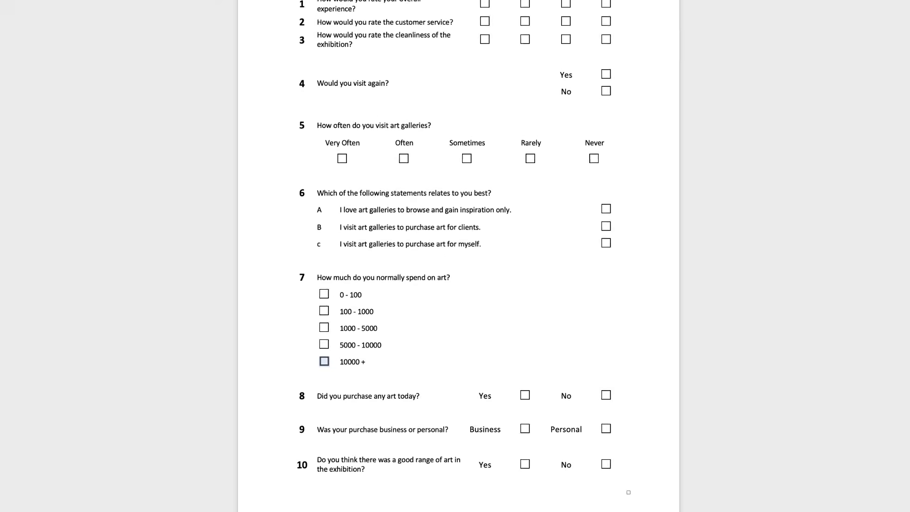